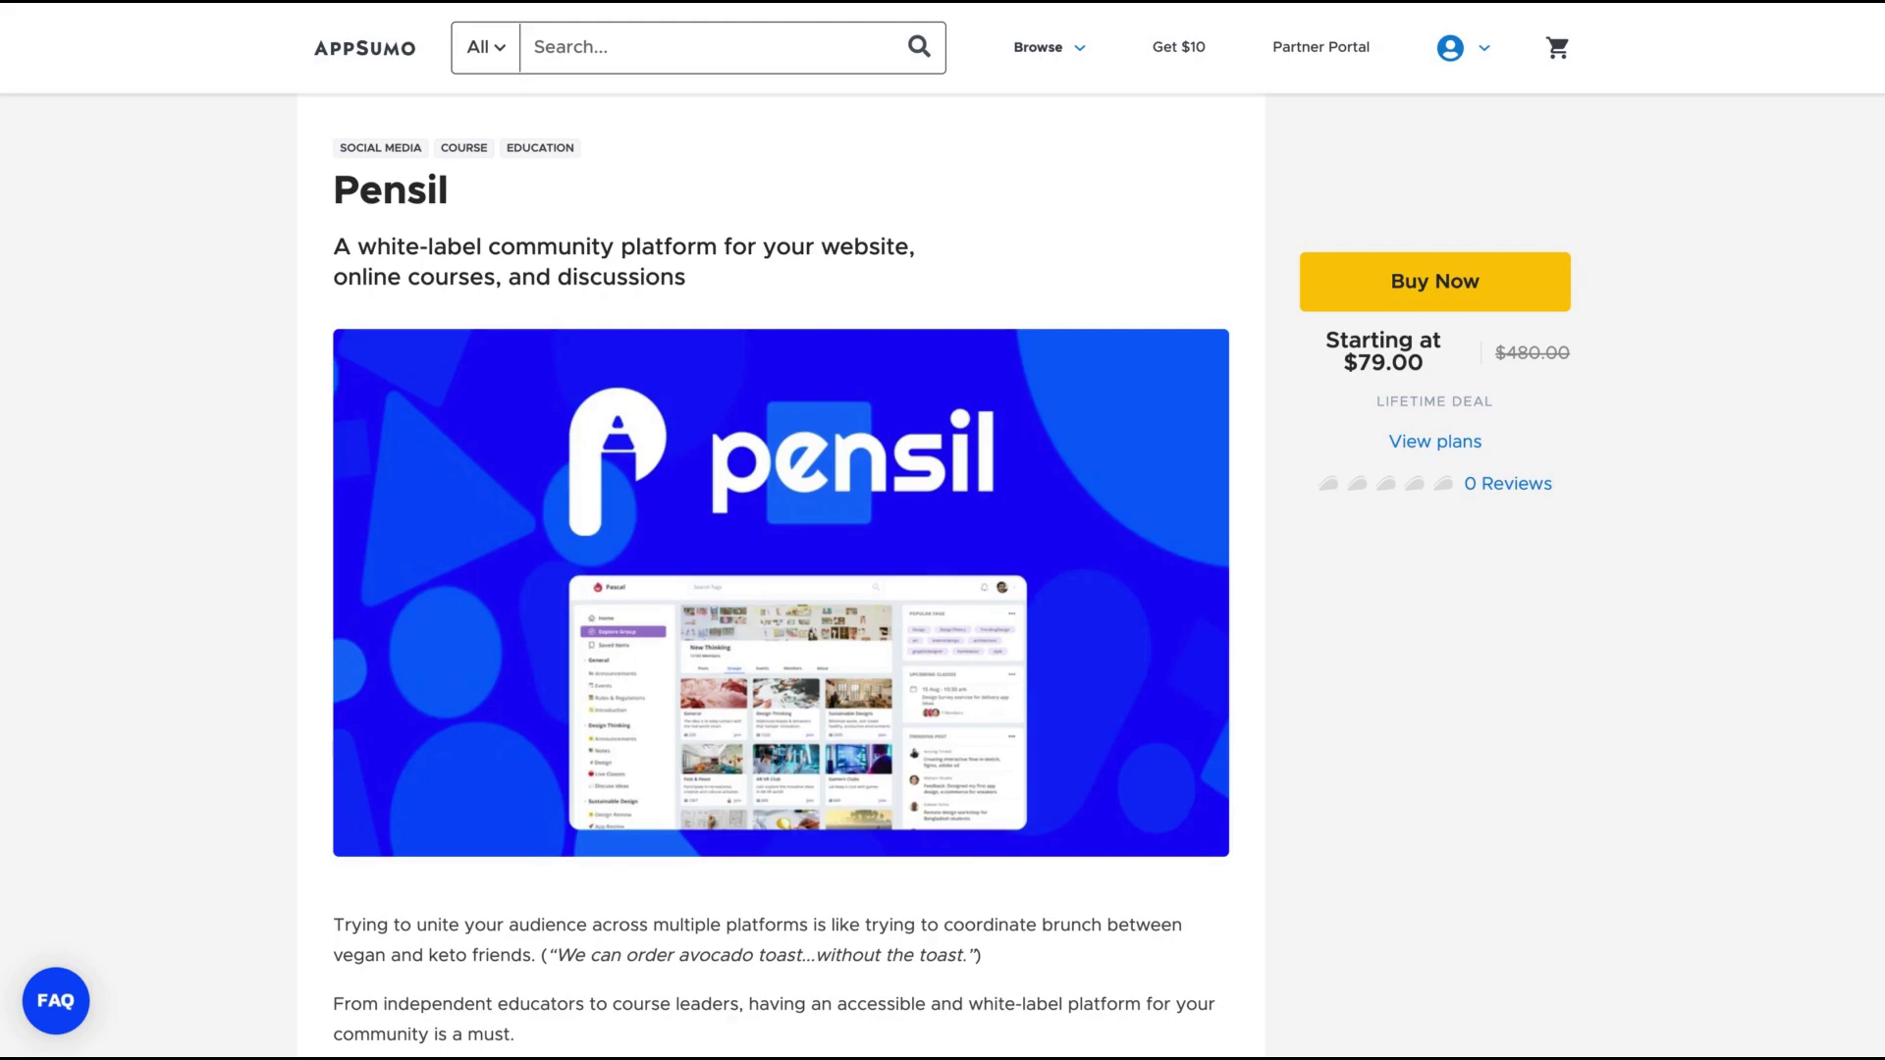
scroll(1199, 481, down, 5)
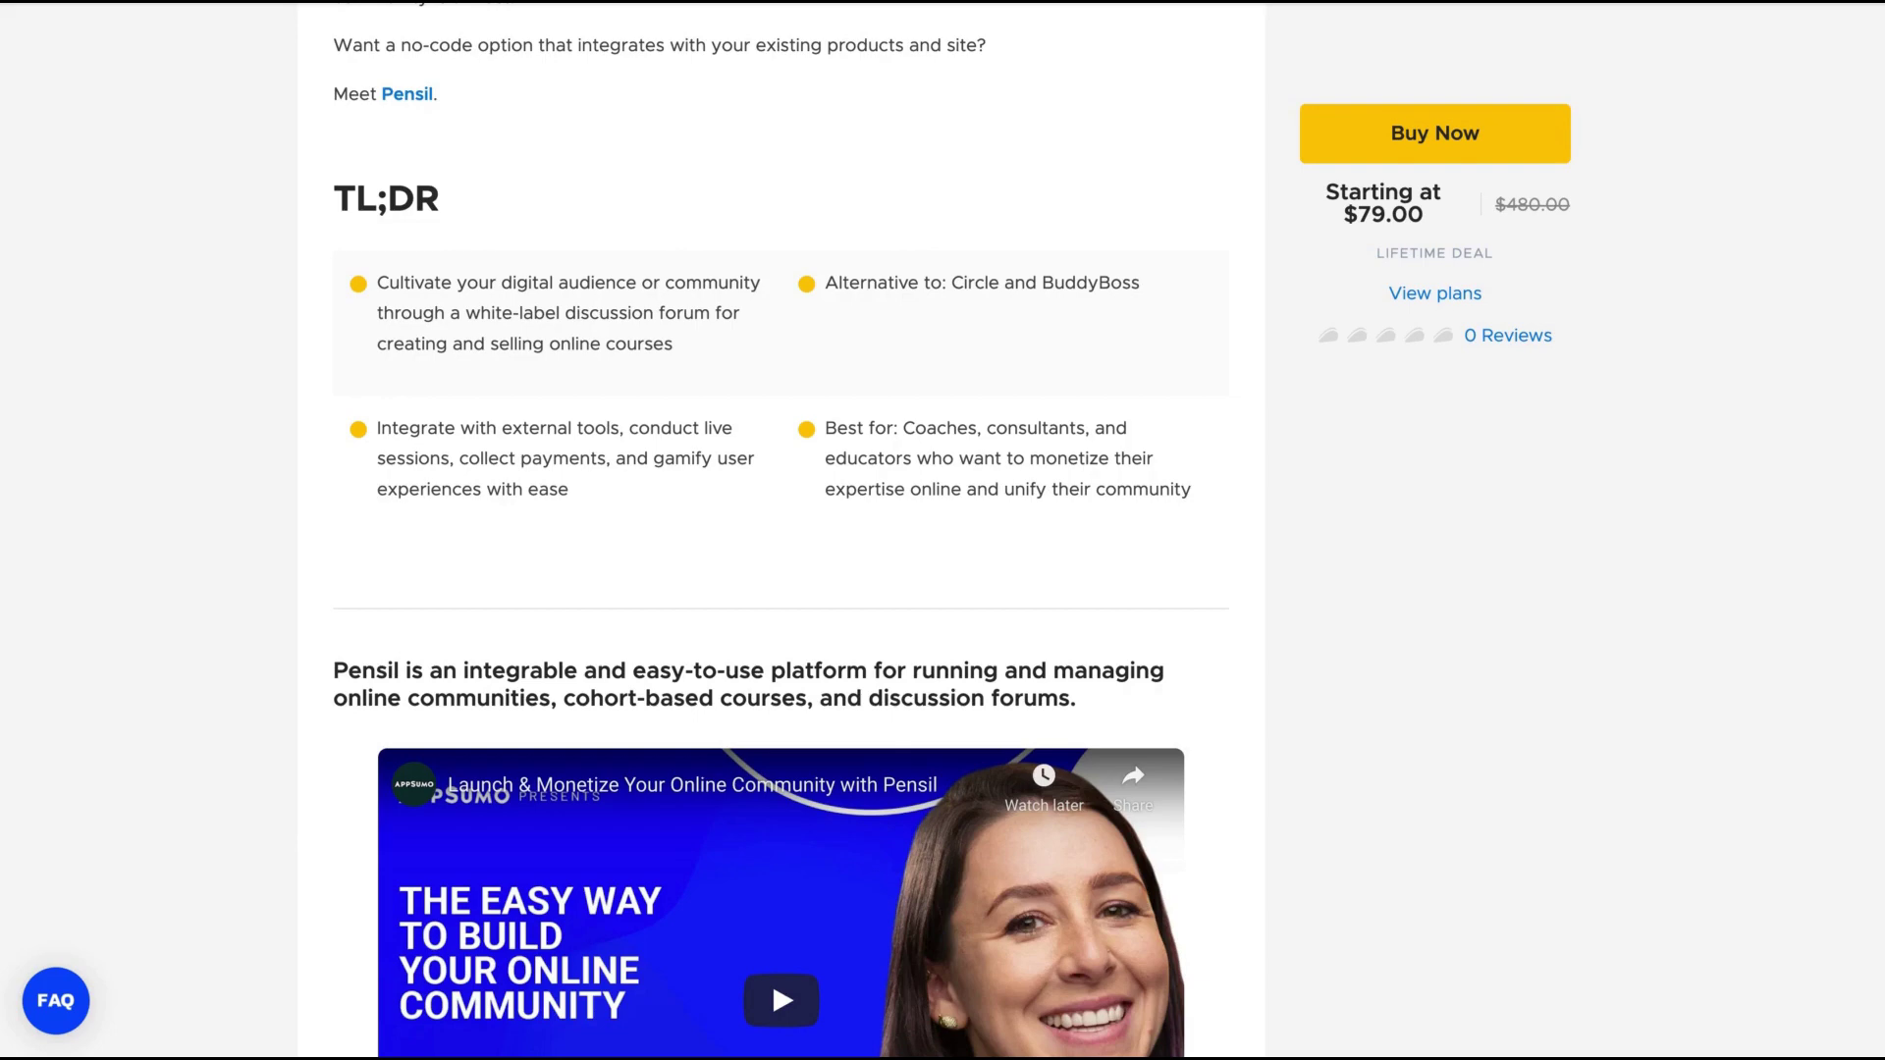
scroll(943, 530, up, 2)
scroll(943, 531, up, 5)
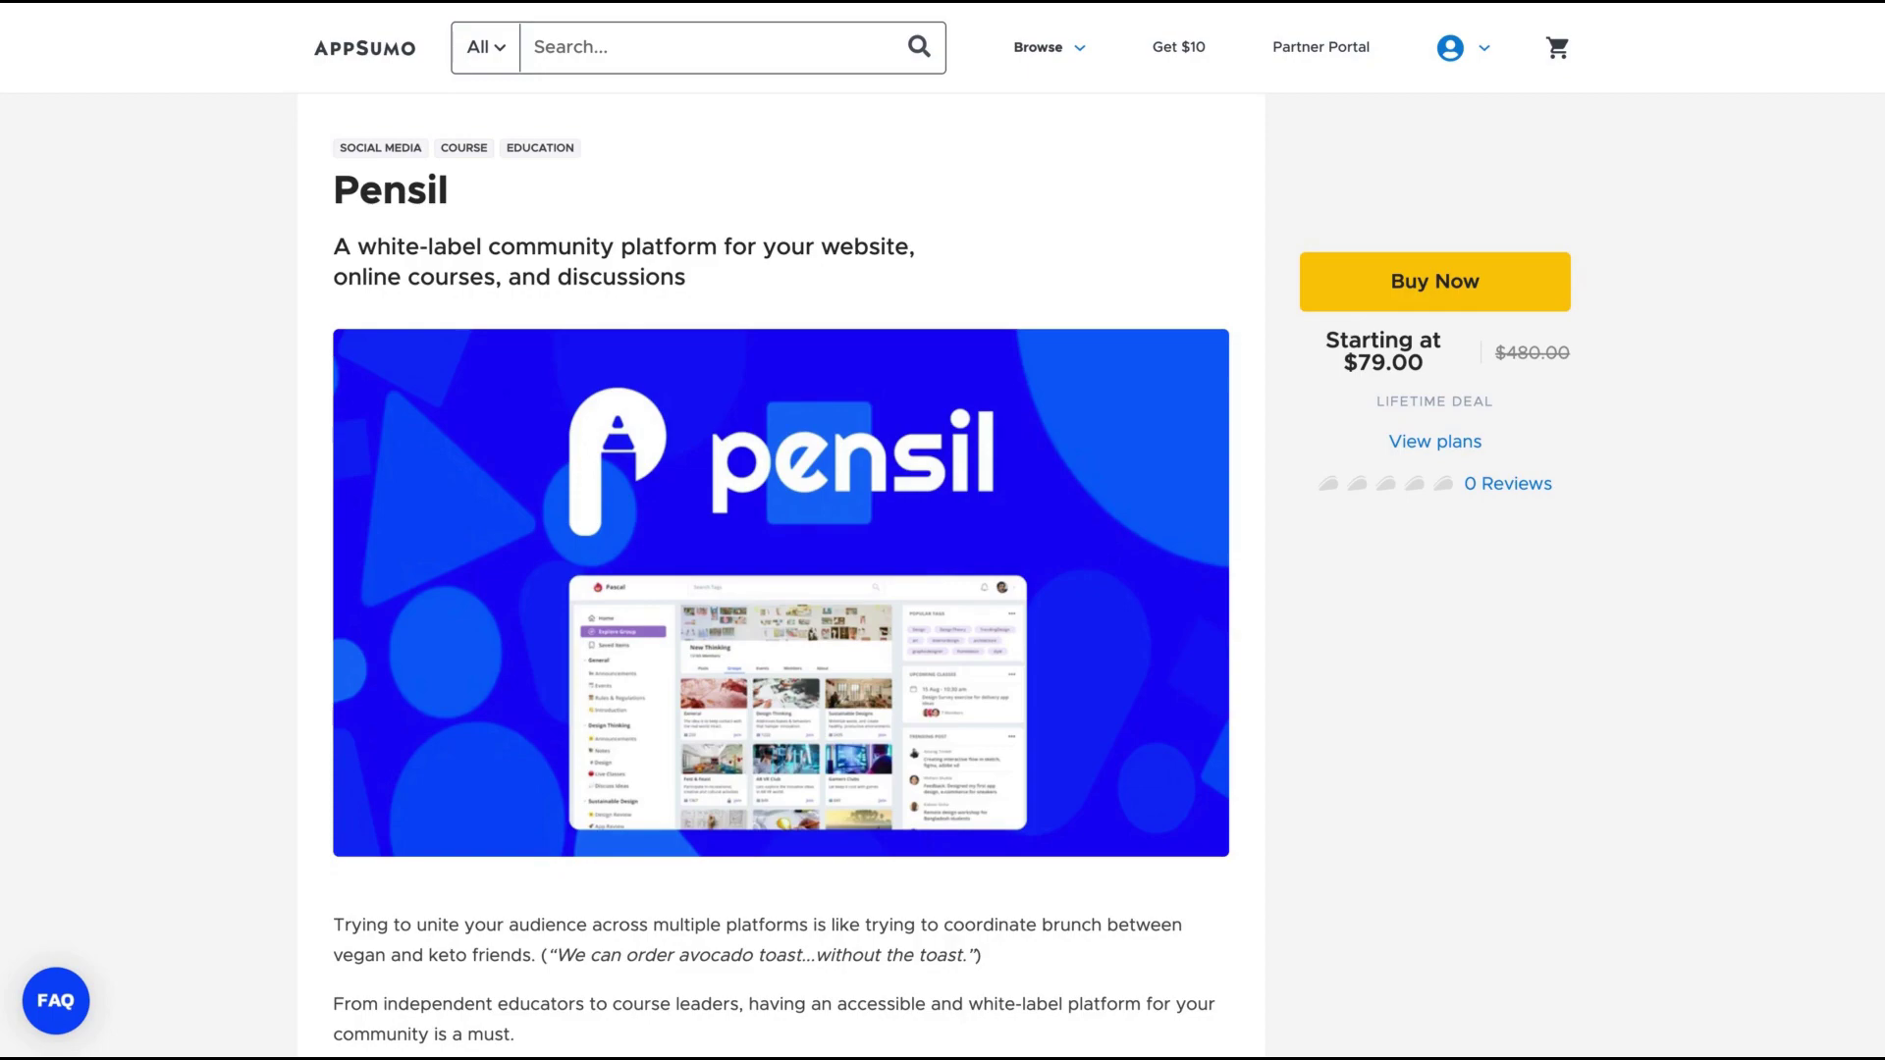
scroll(781, 589, down, 2)
scroll(781, 589, down, 8)
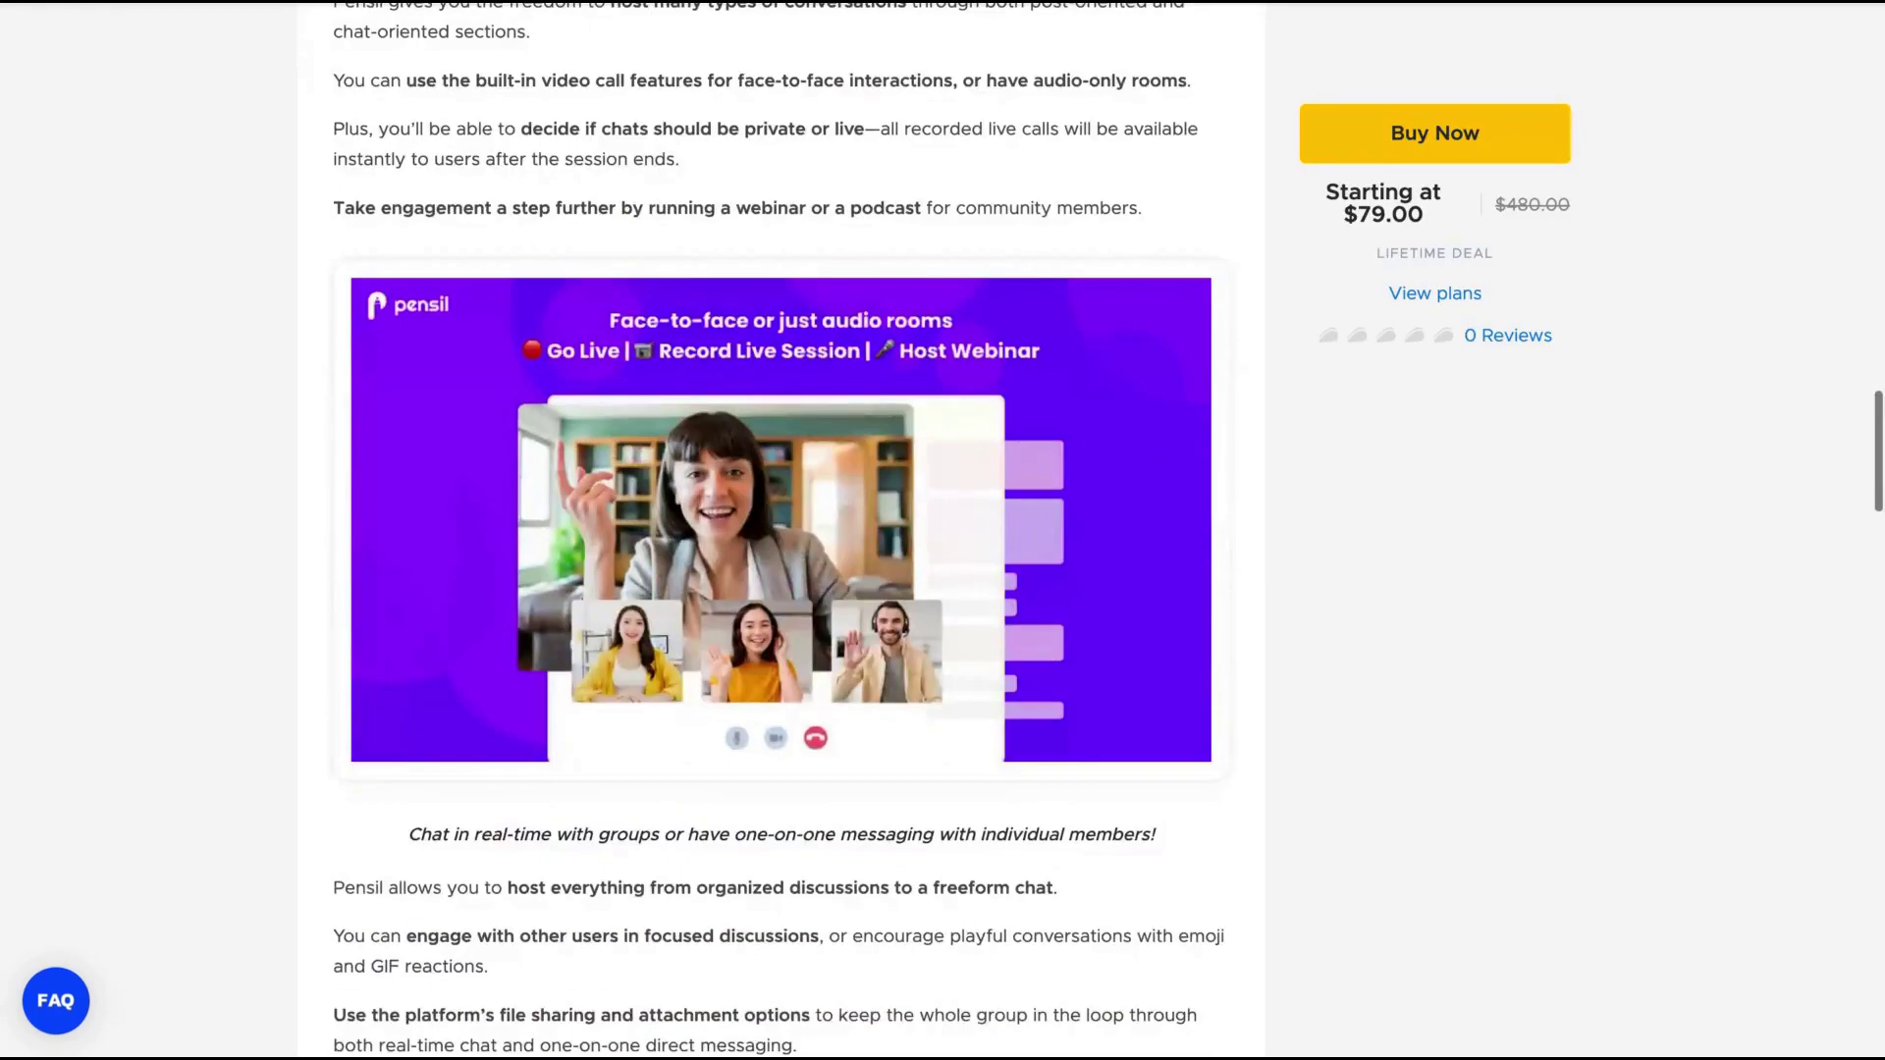
scroll(781, 531, down, 5)
scroll(780, 531, down, 5)
scroll(782, 531, down, 3)
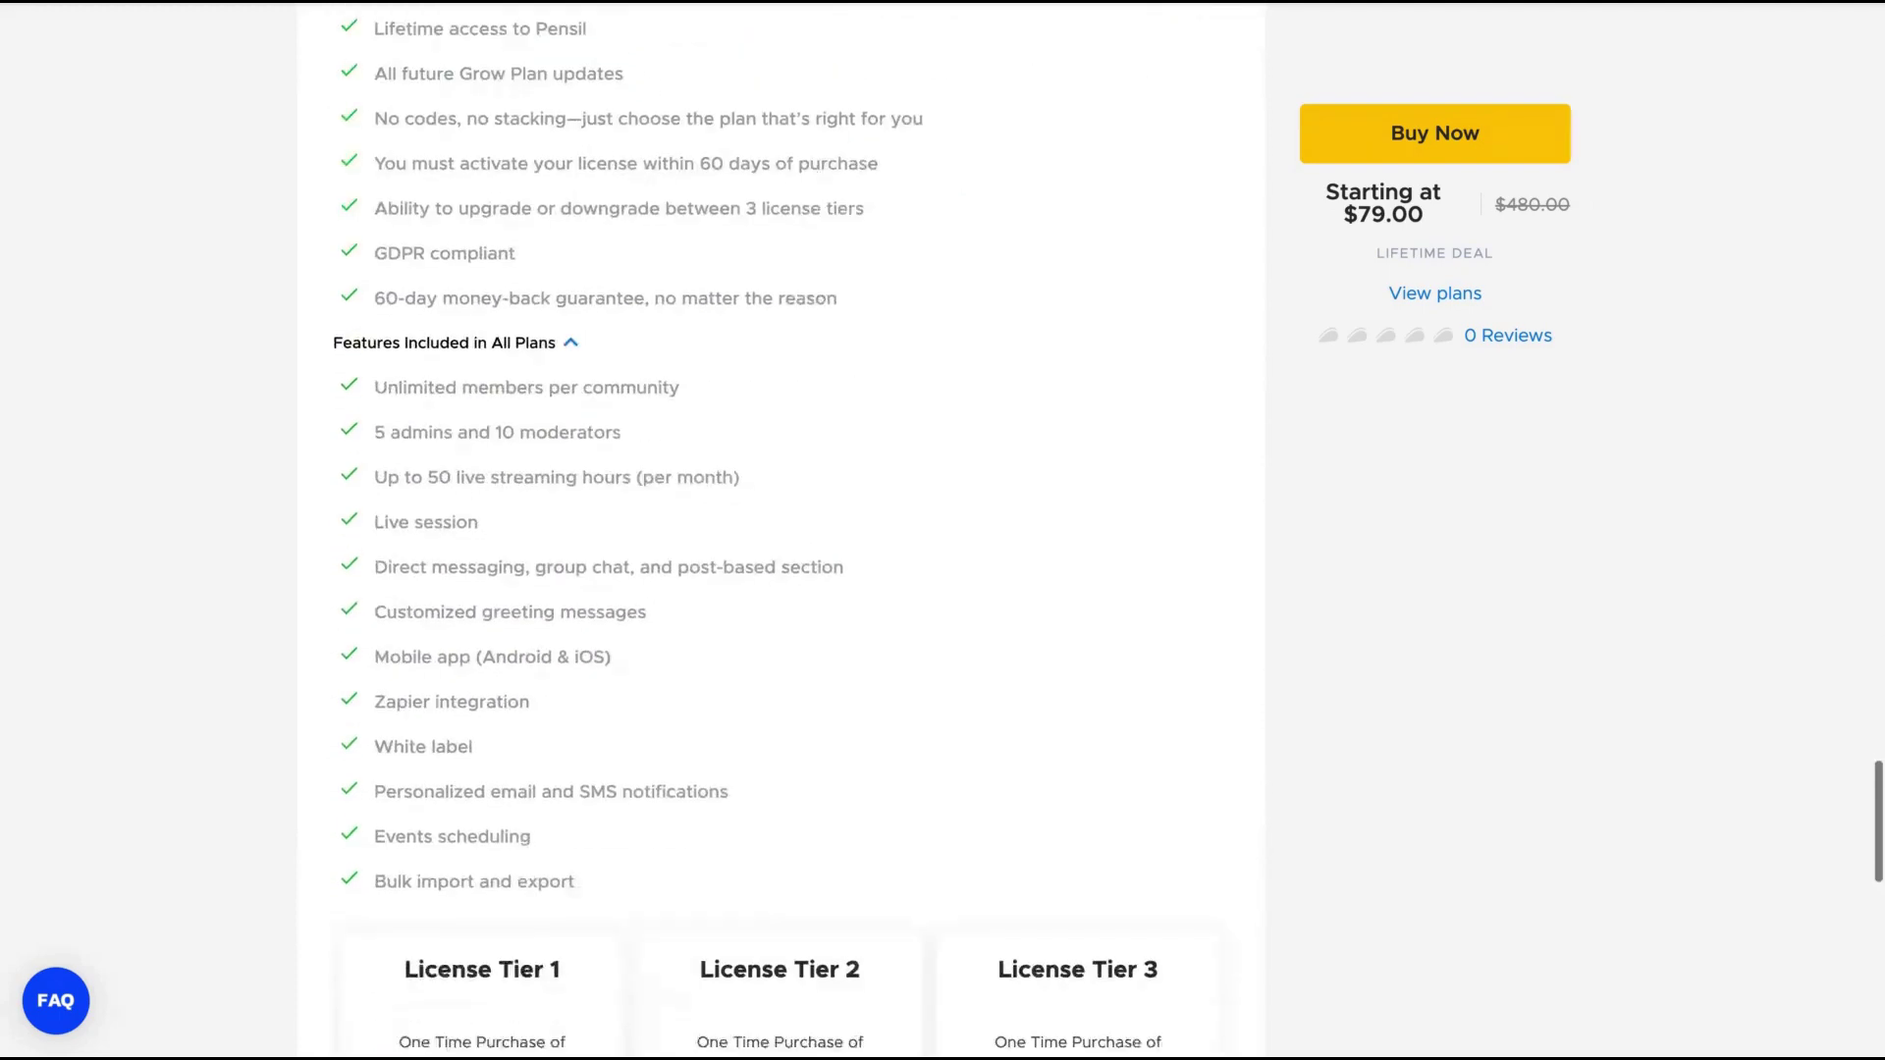
scroll(781, 530, down, 2)
scroll(636, 651, down, 2)
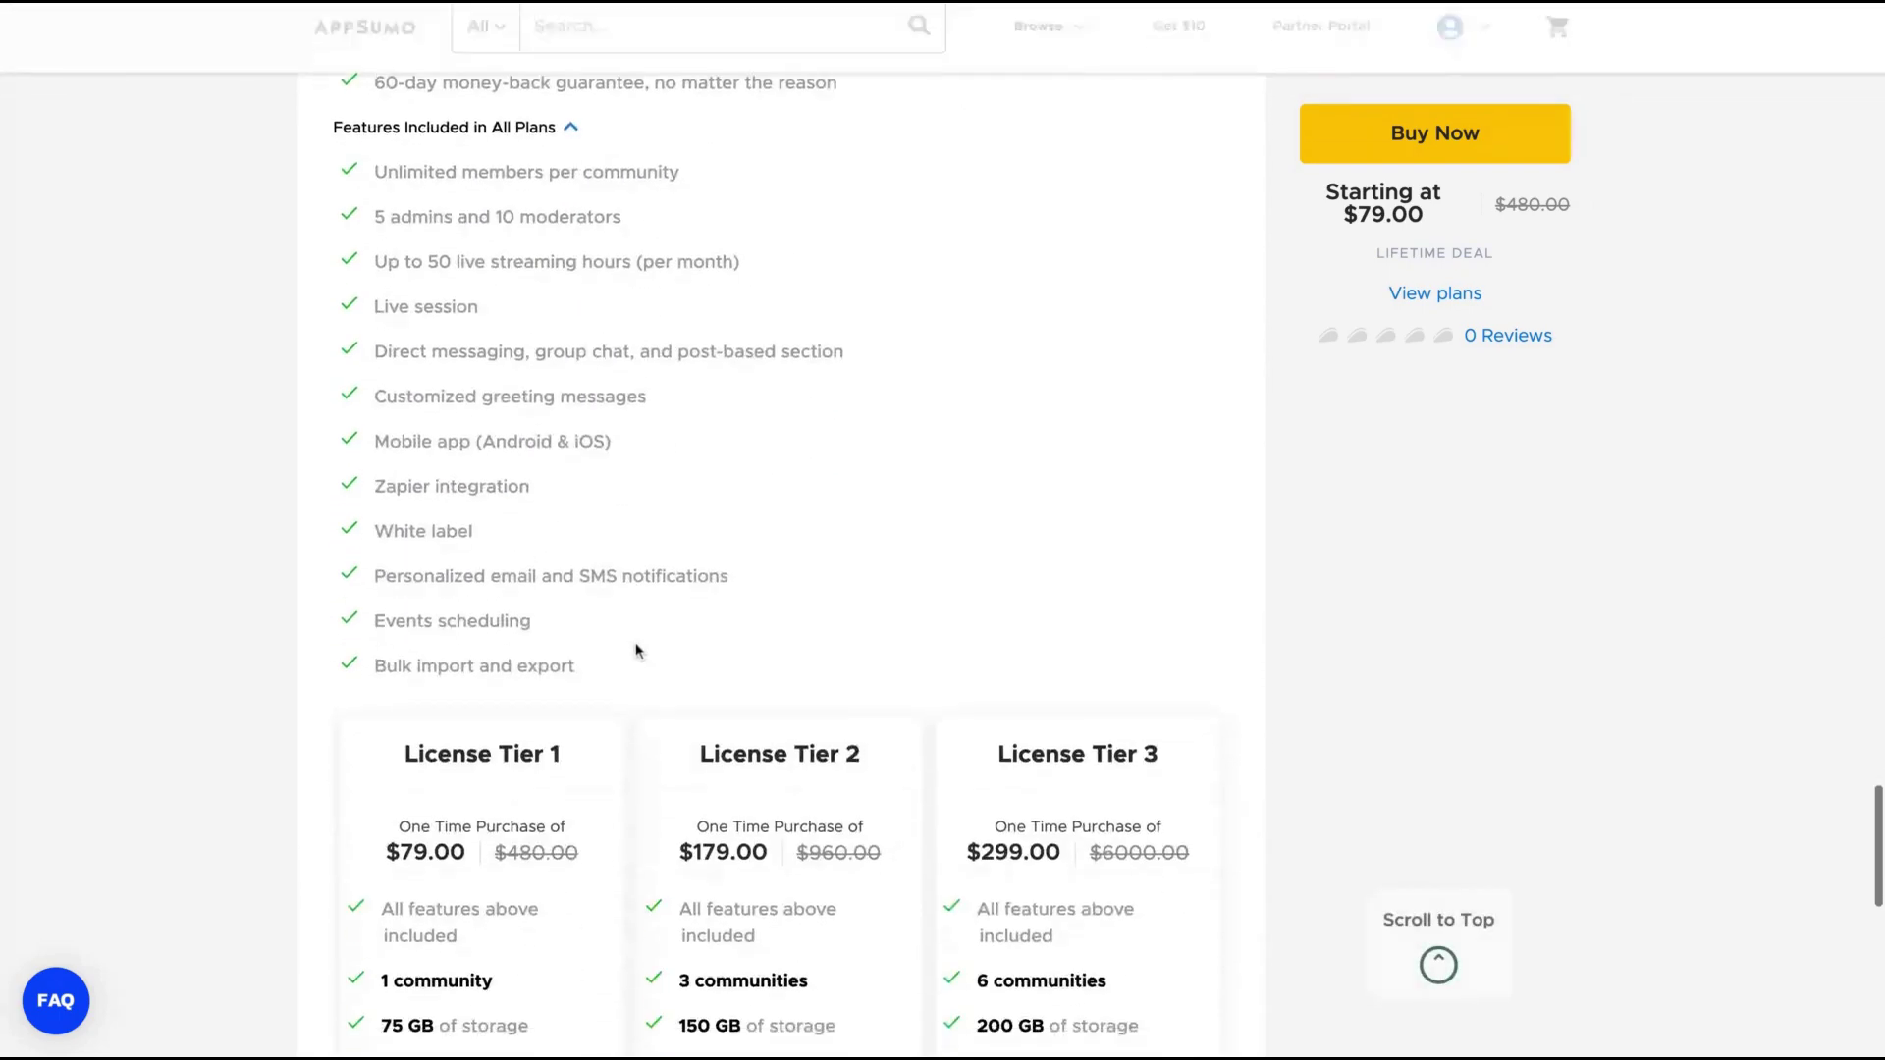
scroll(637, 652, down, 2)
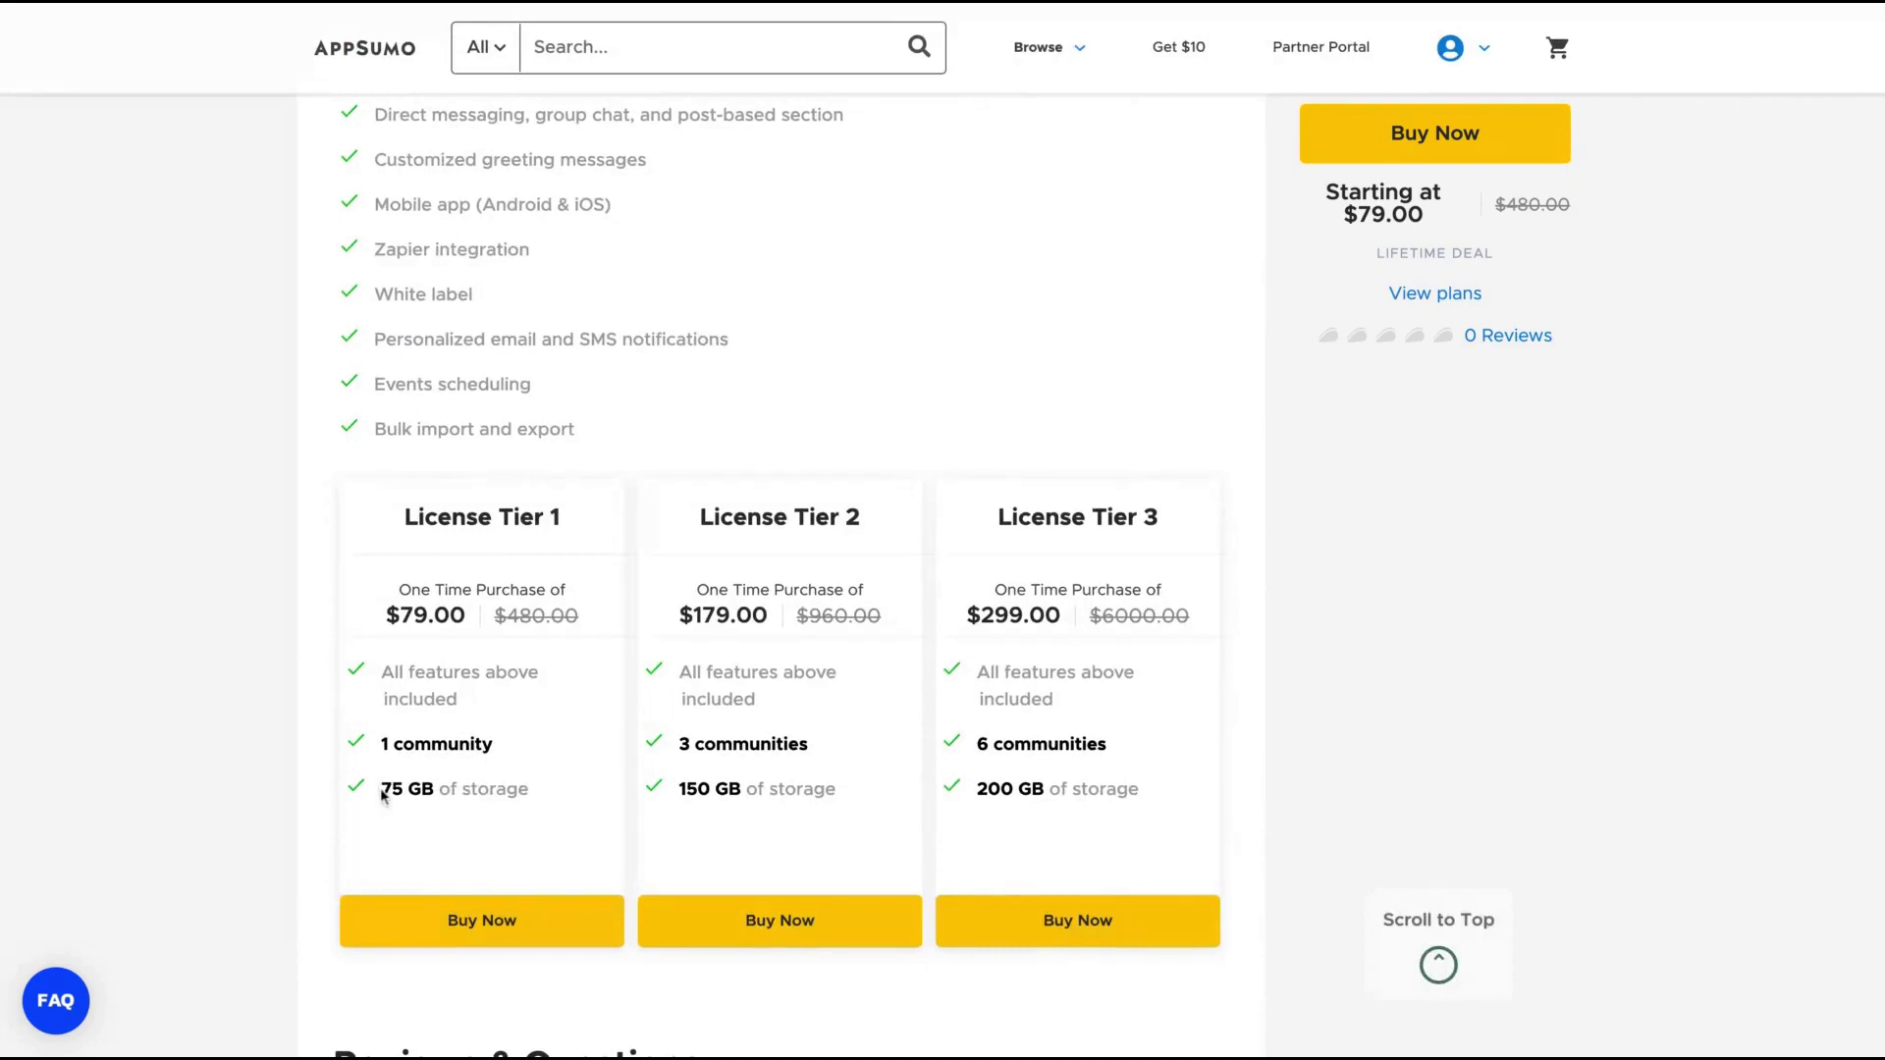
Step: Review the deal terms (75 GB storage, future updates) and go to the community settings
drag(383, 796, 529, 791)
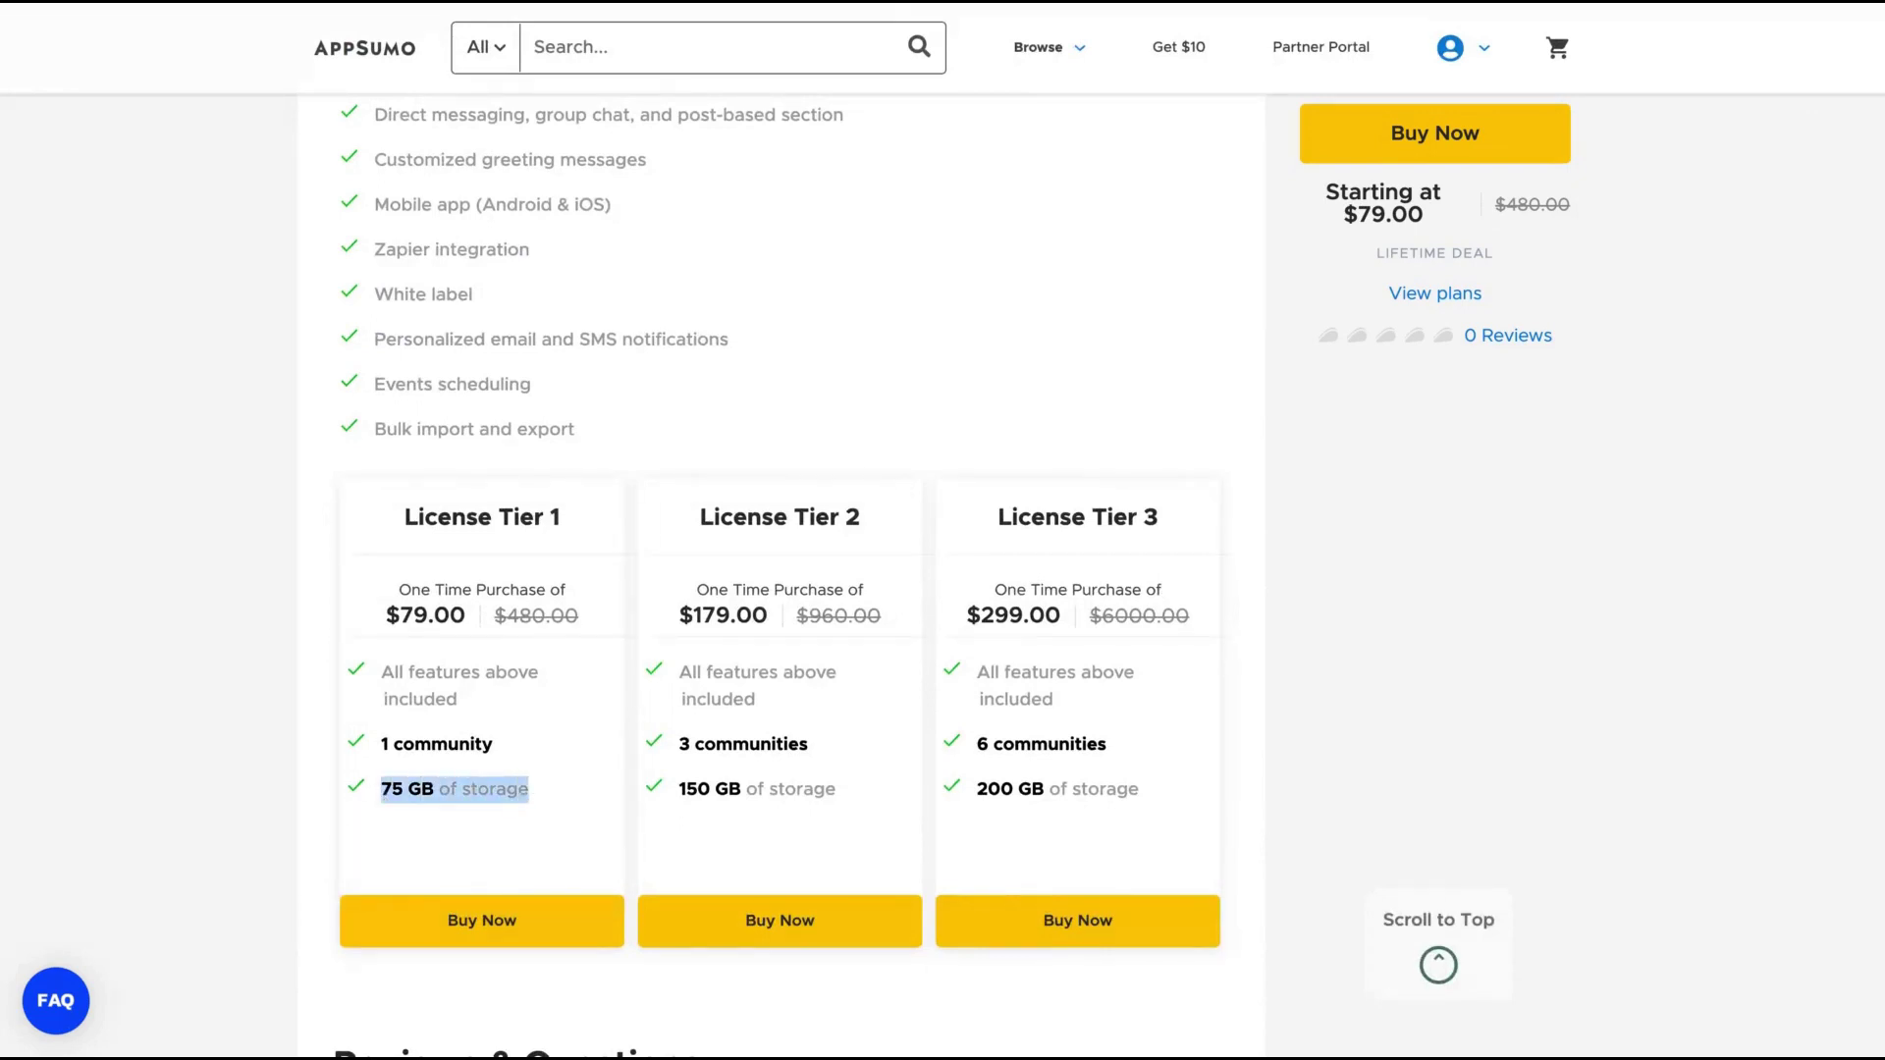
scroll(781, 589, up, 1)
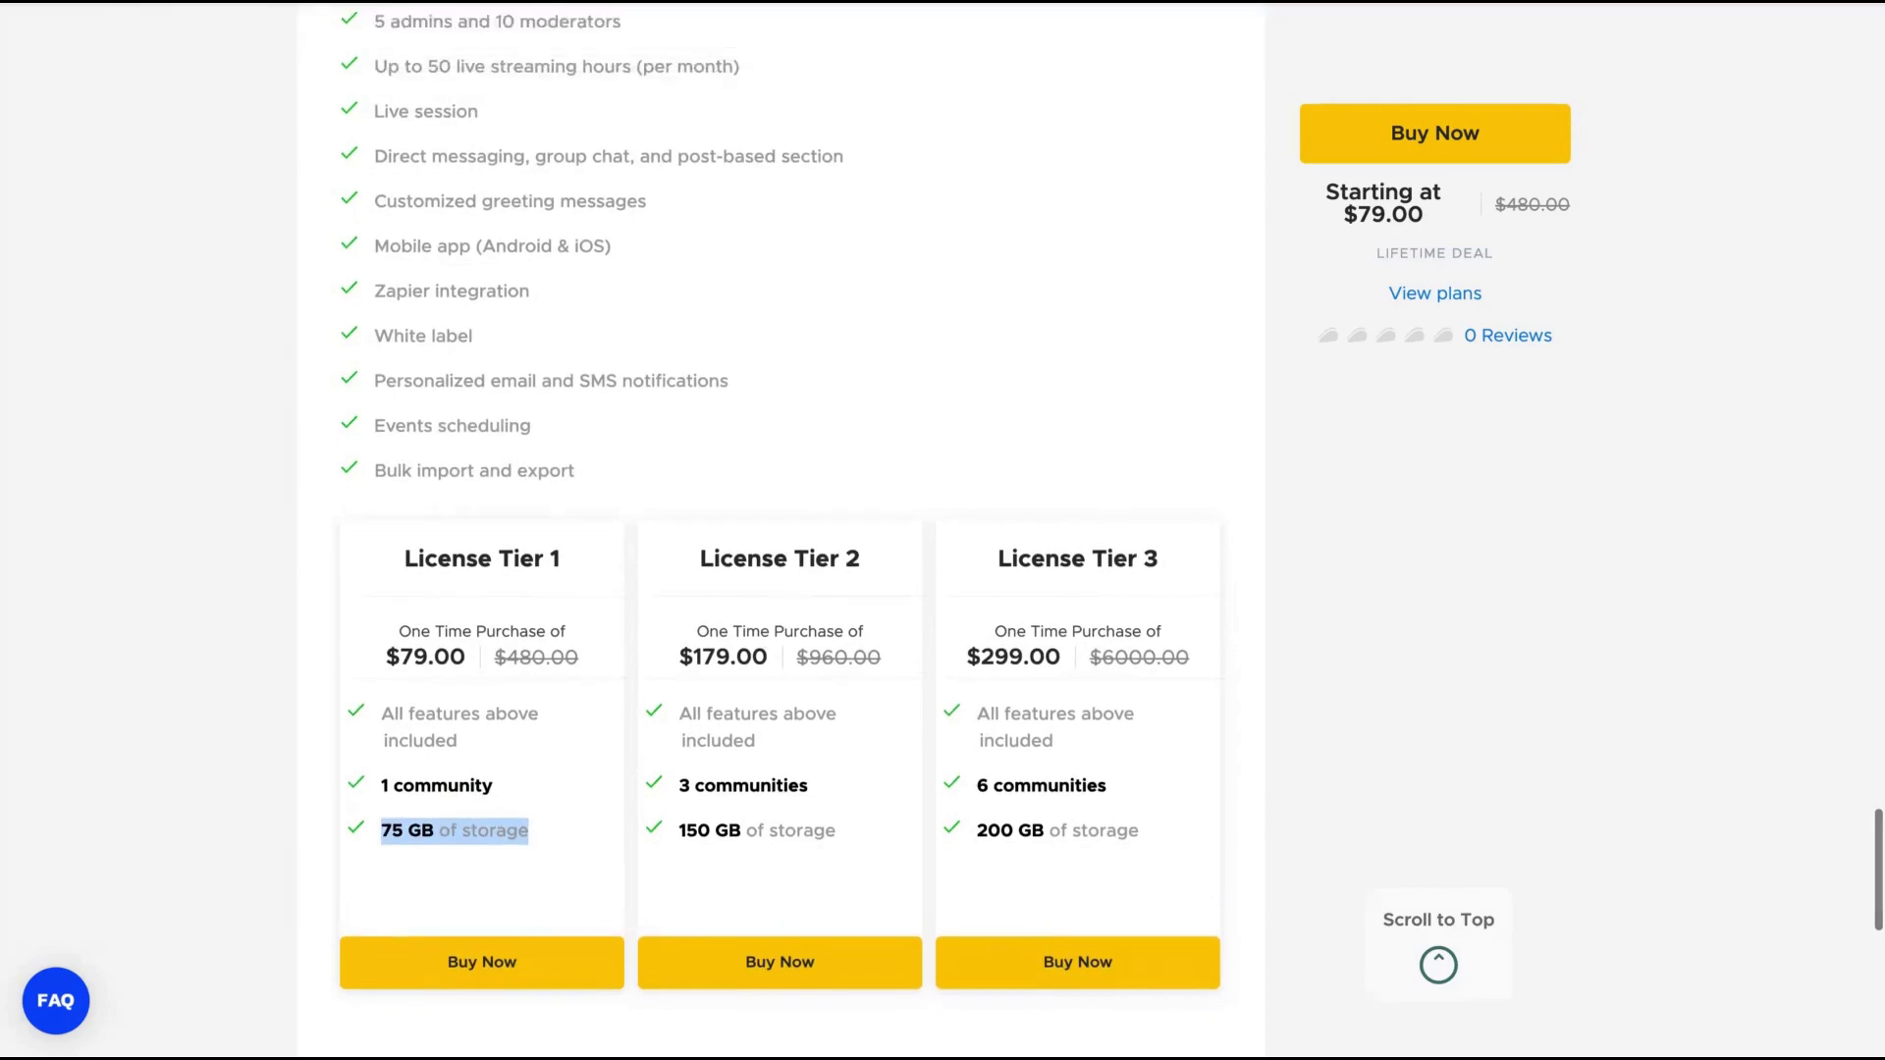
scroll(782, 589, up, 3)
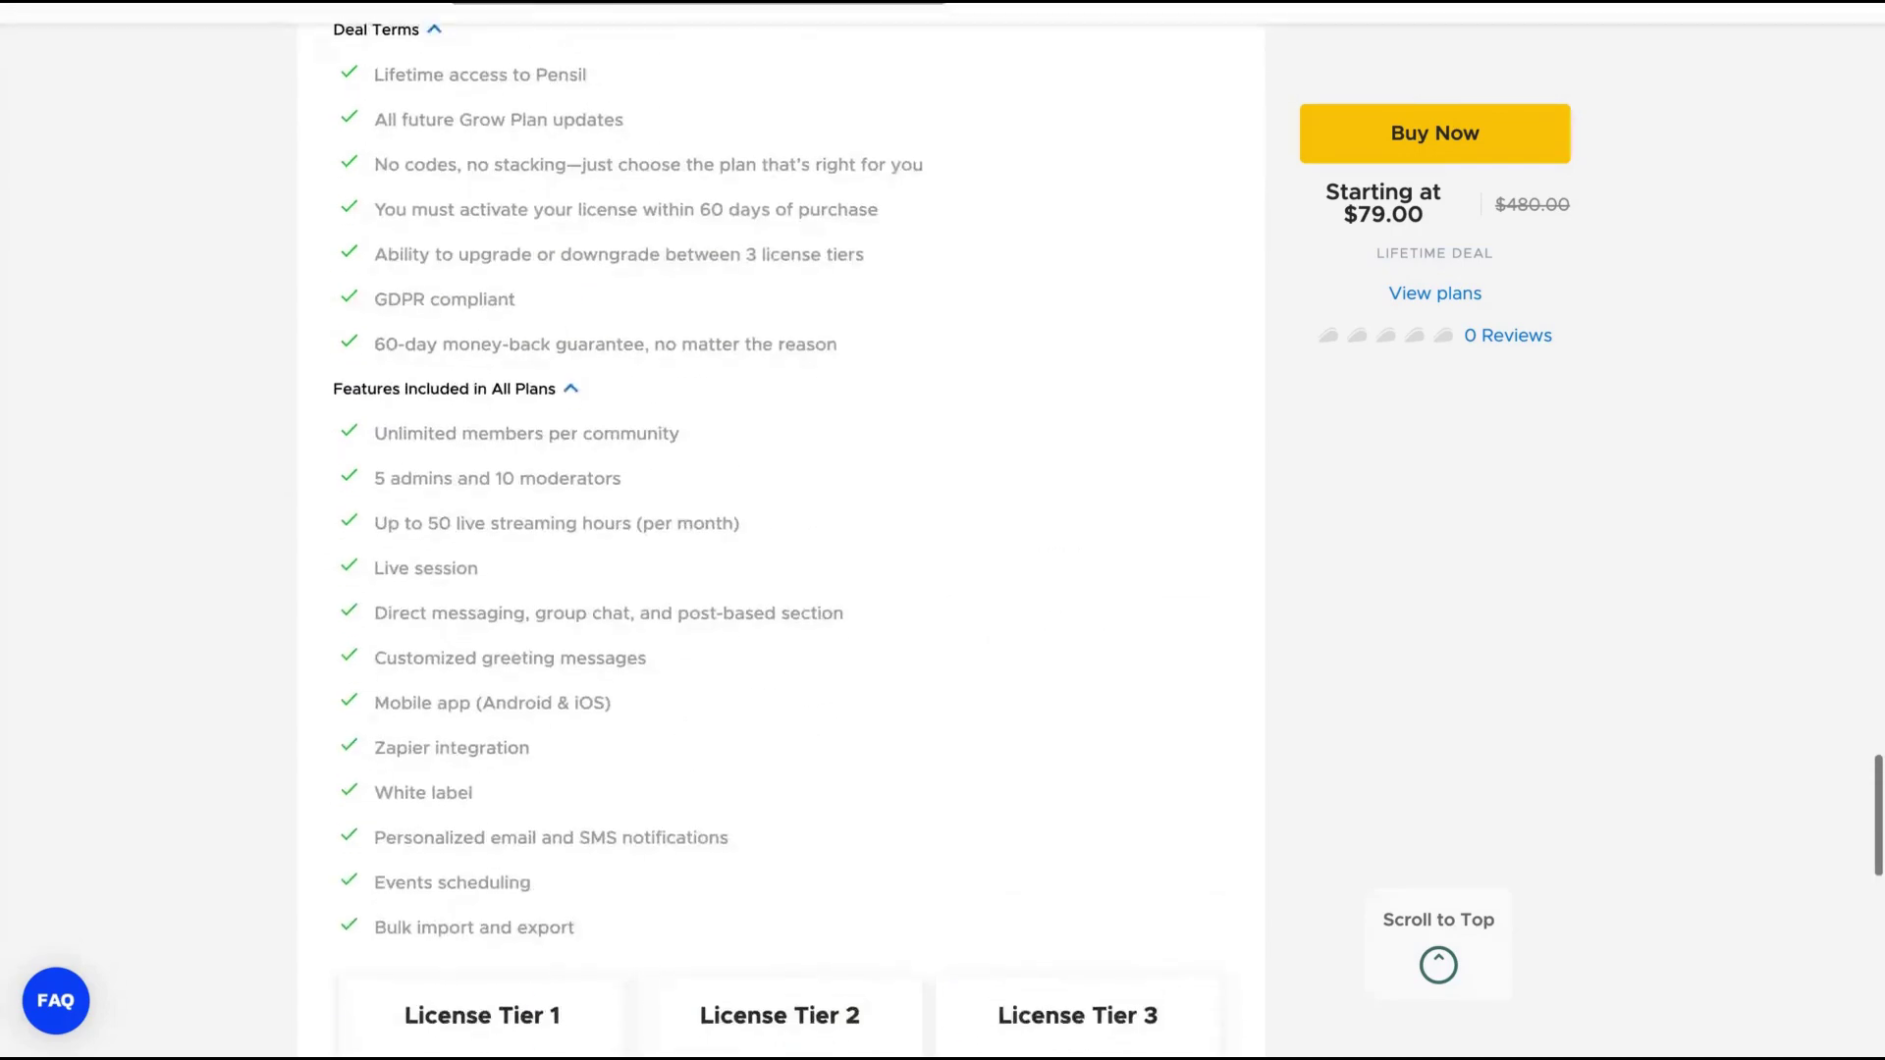
scroll(781, 589, up, 3)
scroll(781, 590, up, 1)
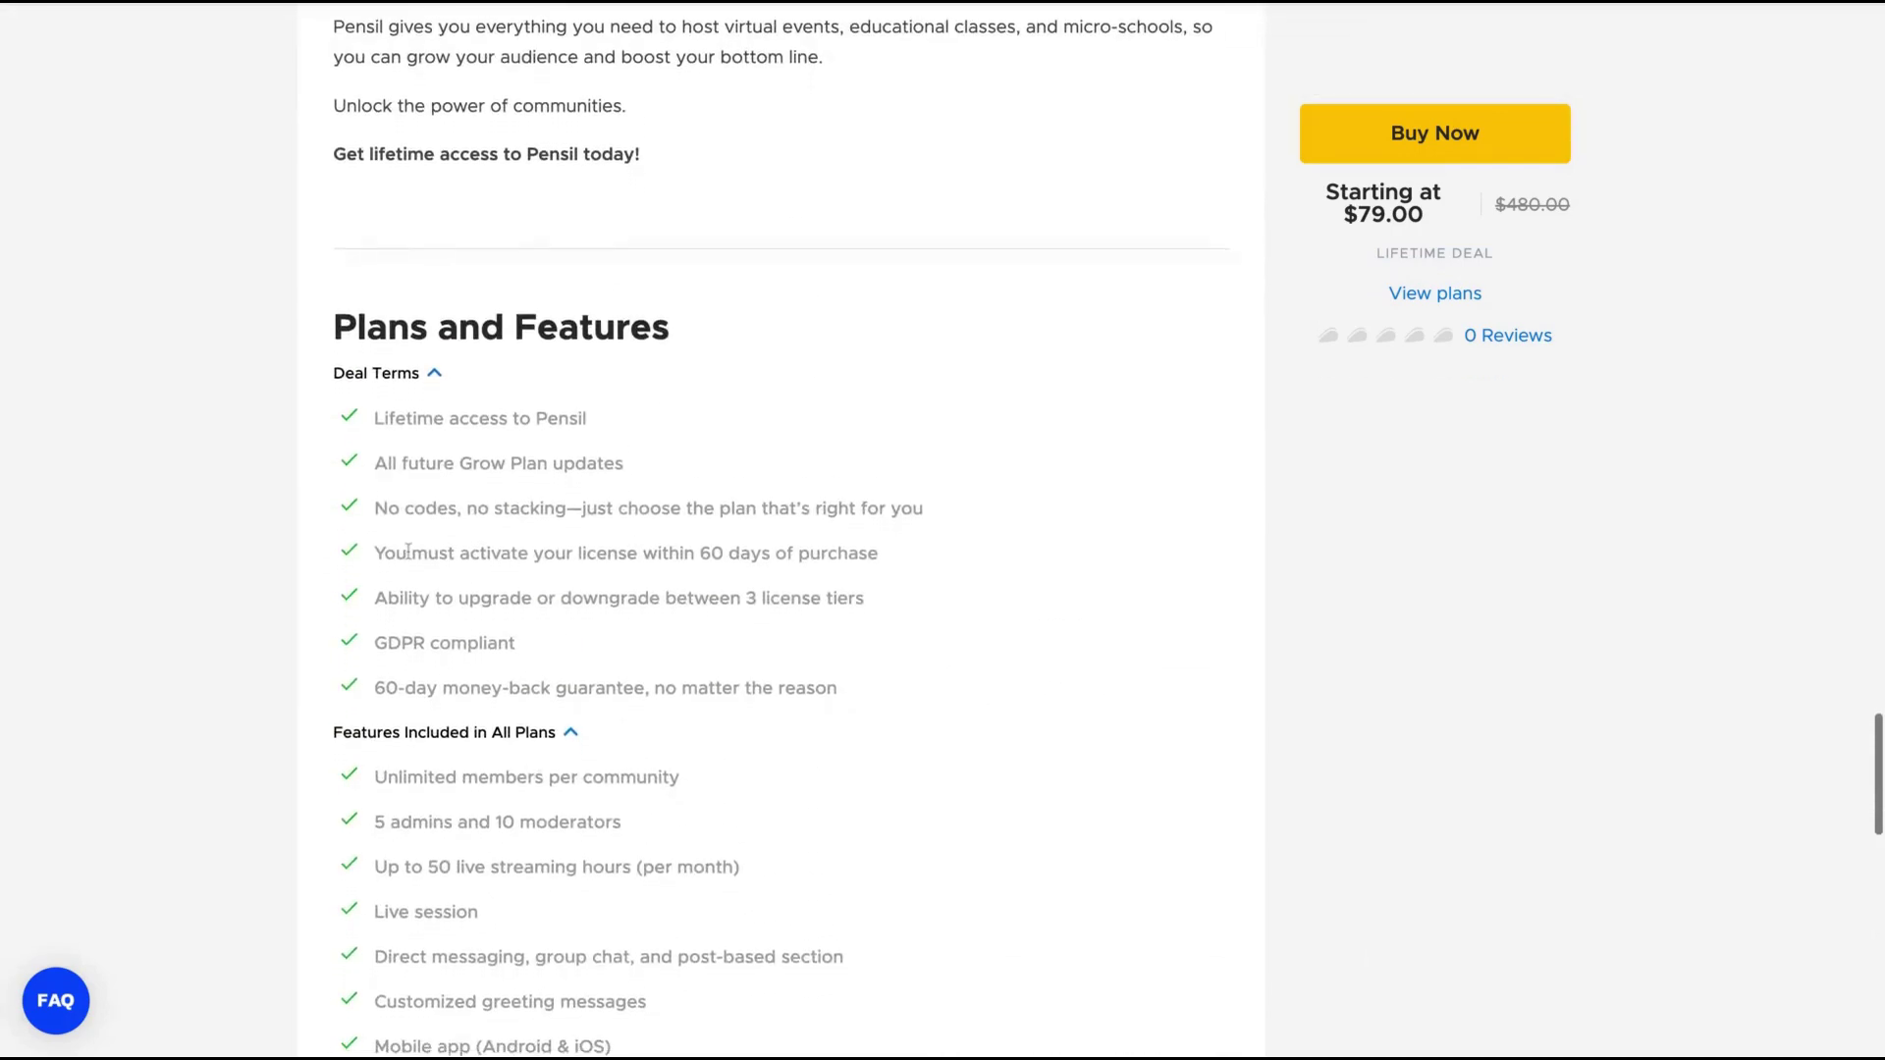
double_click(401, 461)
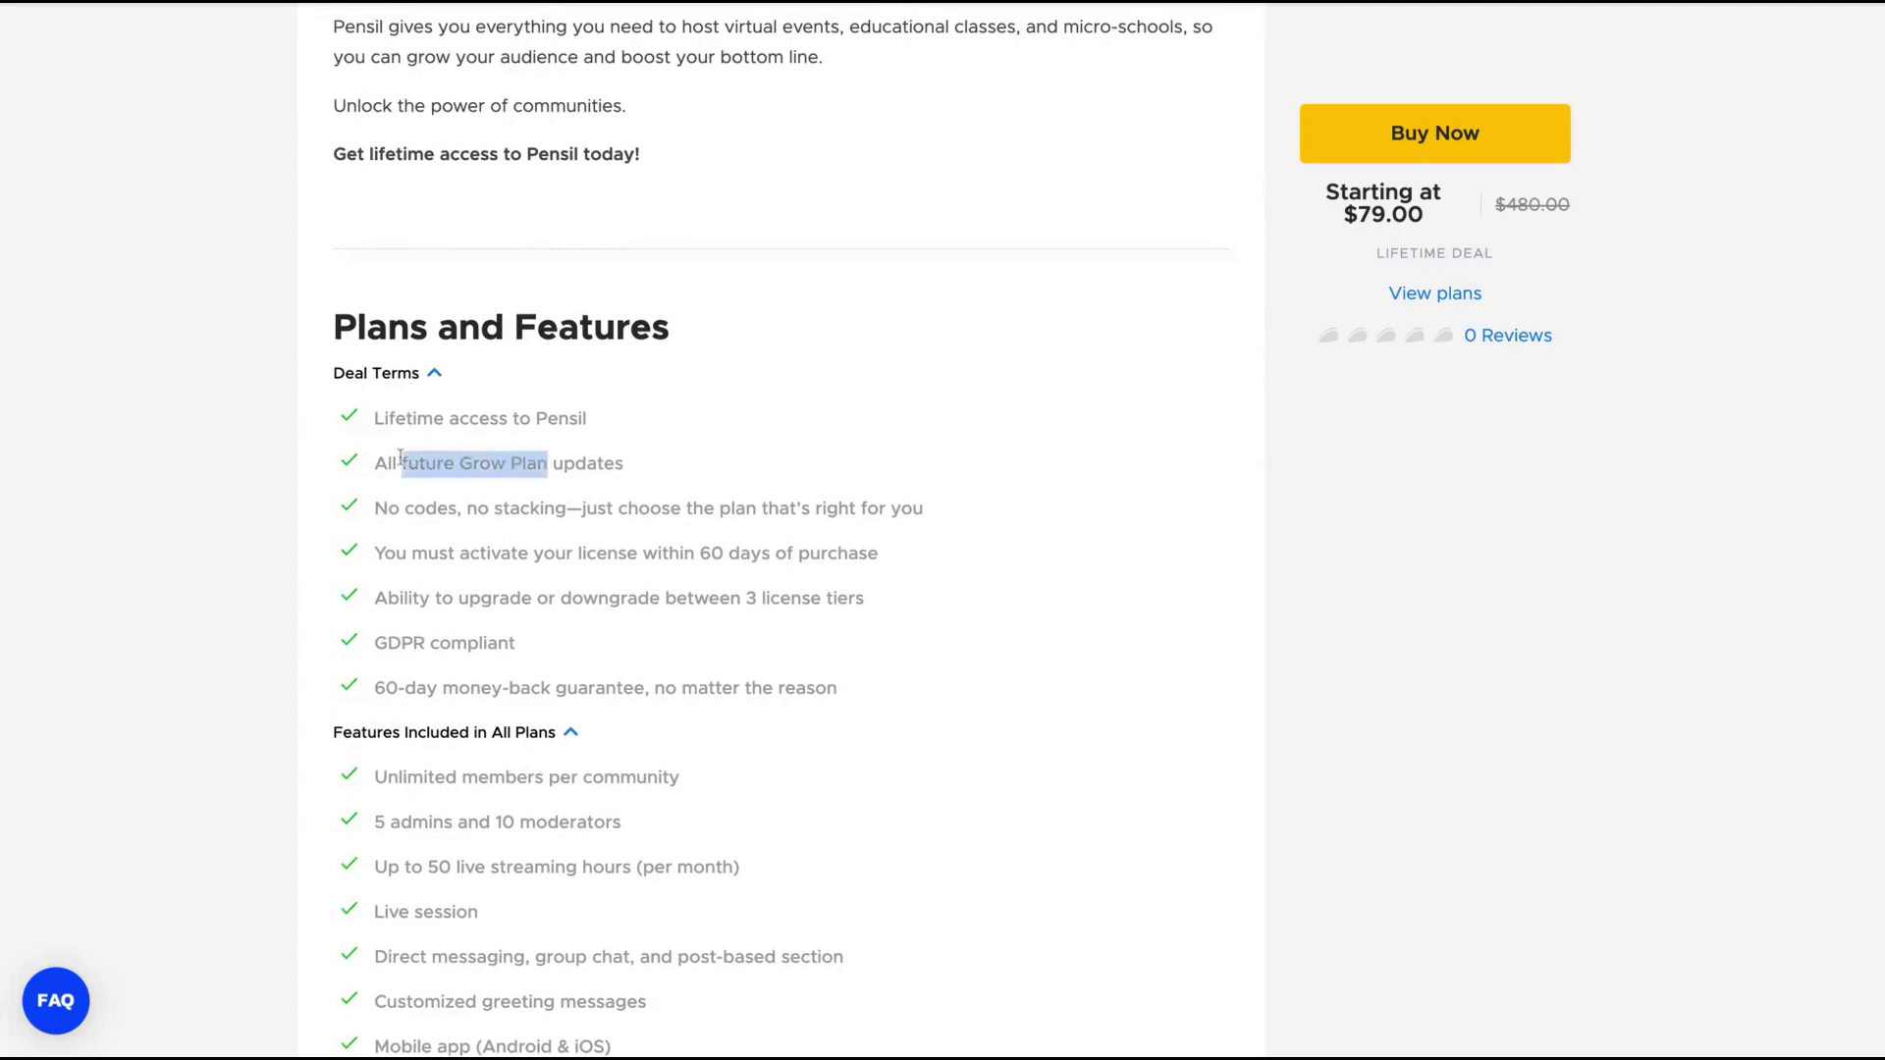
drag(400, 462, 626, 467)
scroll(625, 466, down, 1)
scroll(722, 297, down, 5)
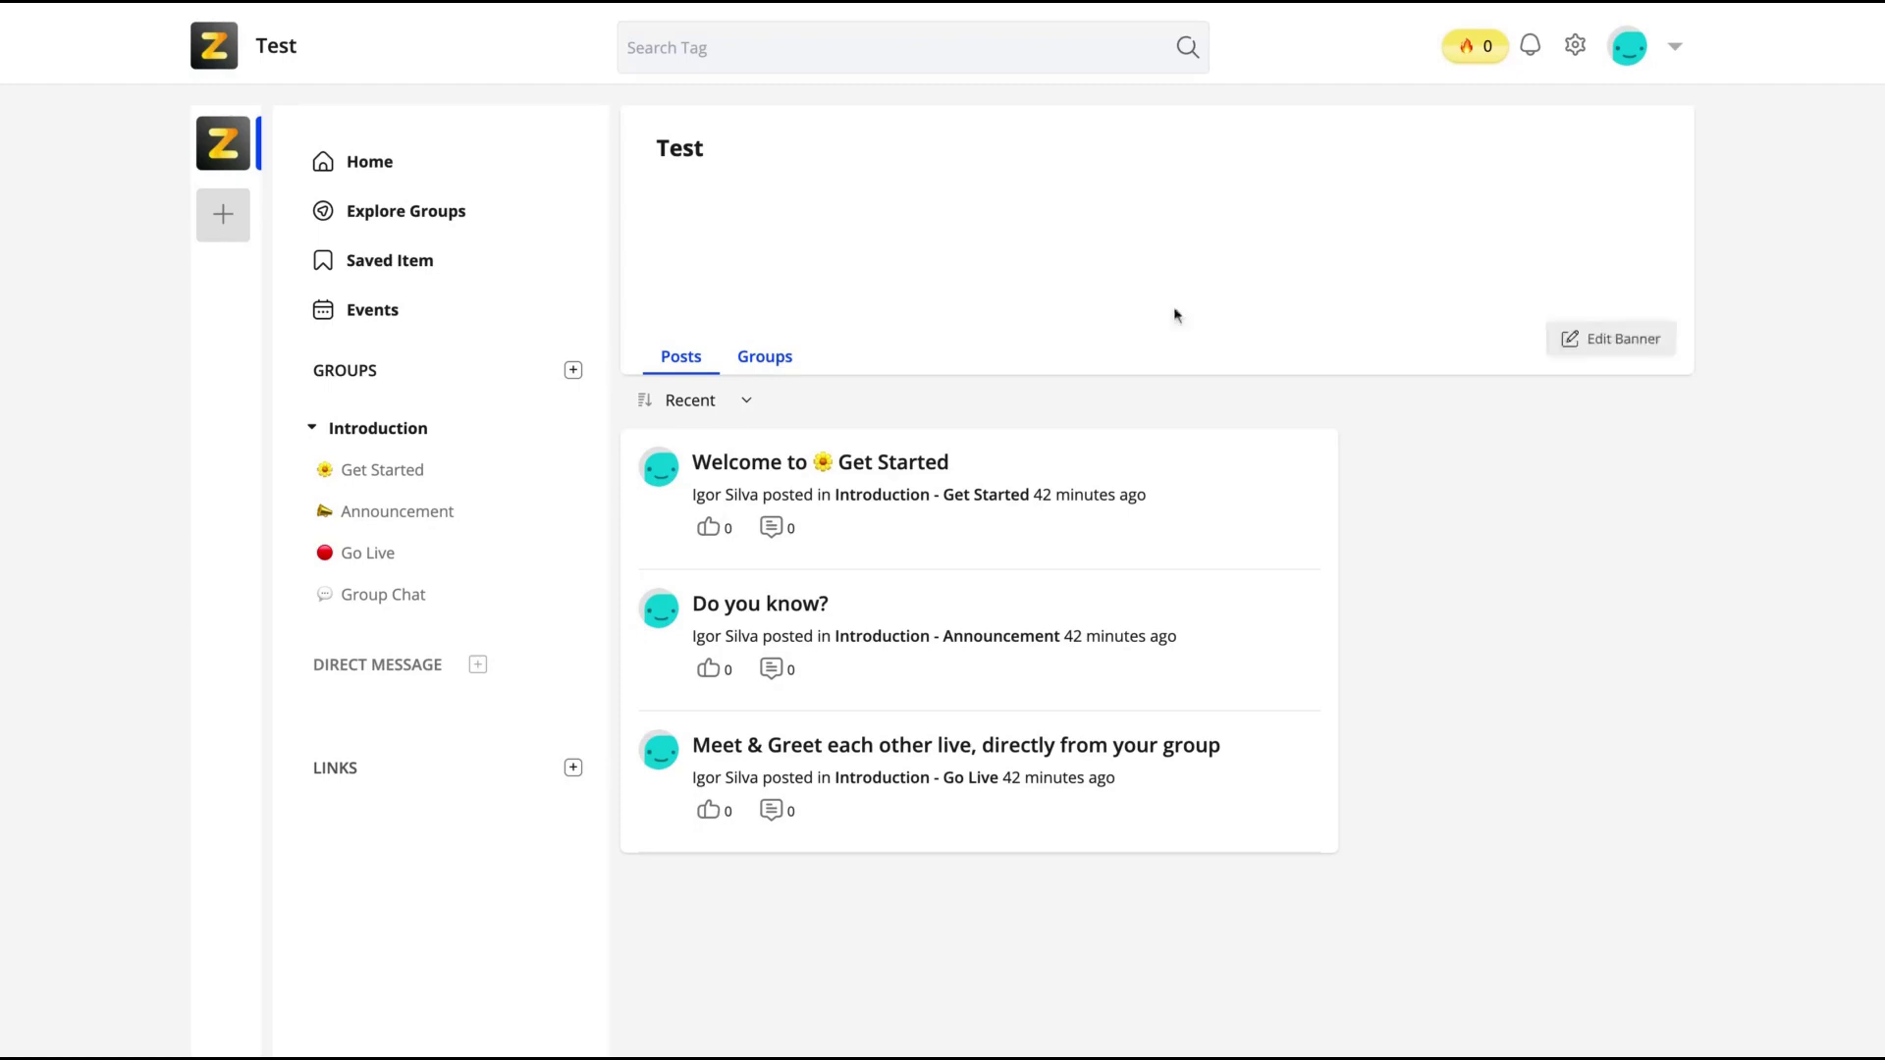
click(1576, 50)
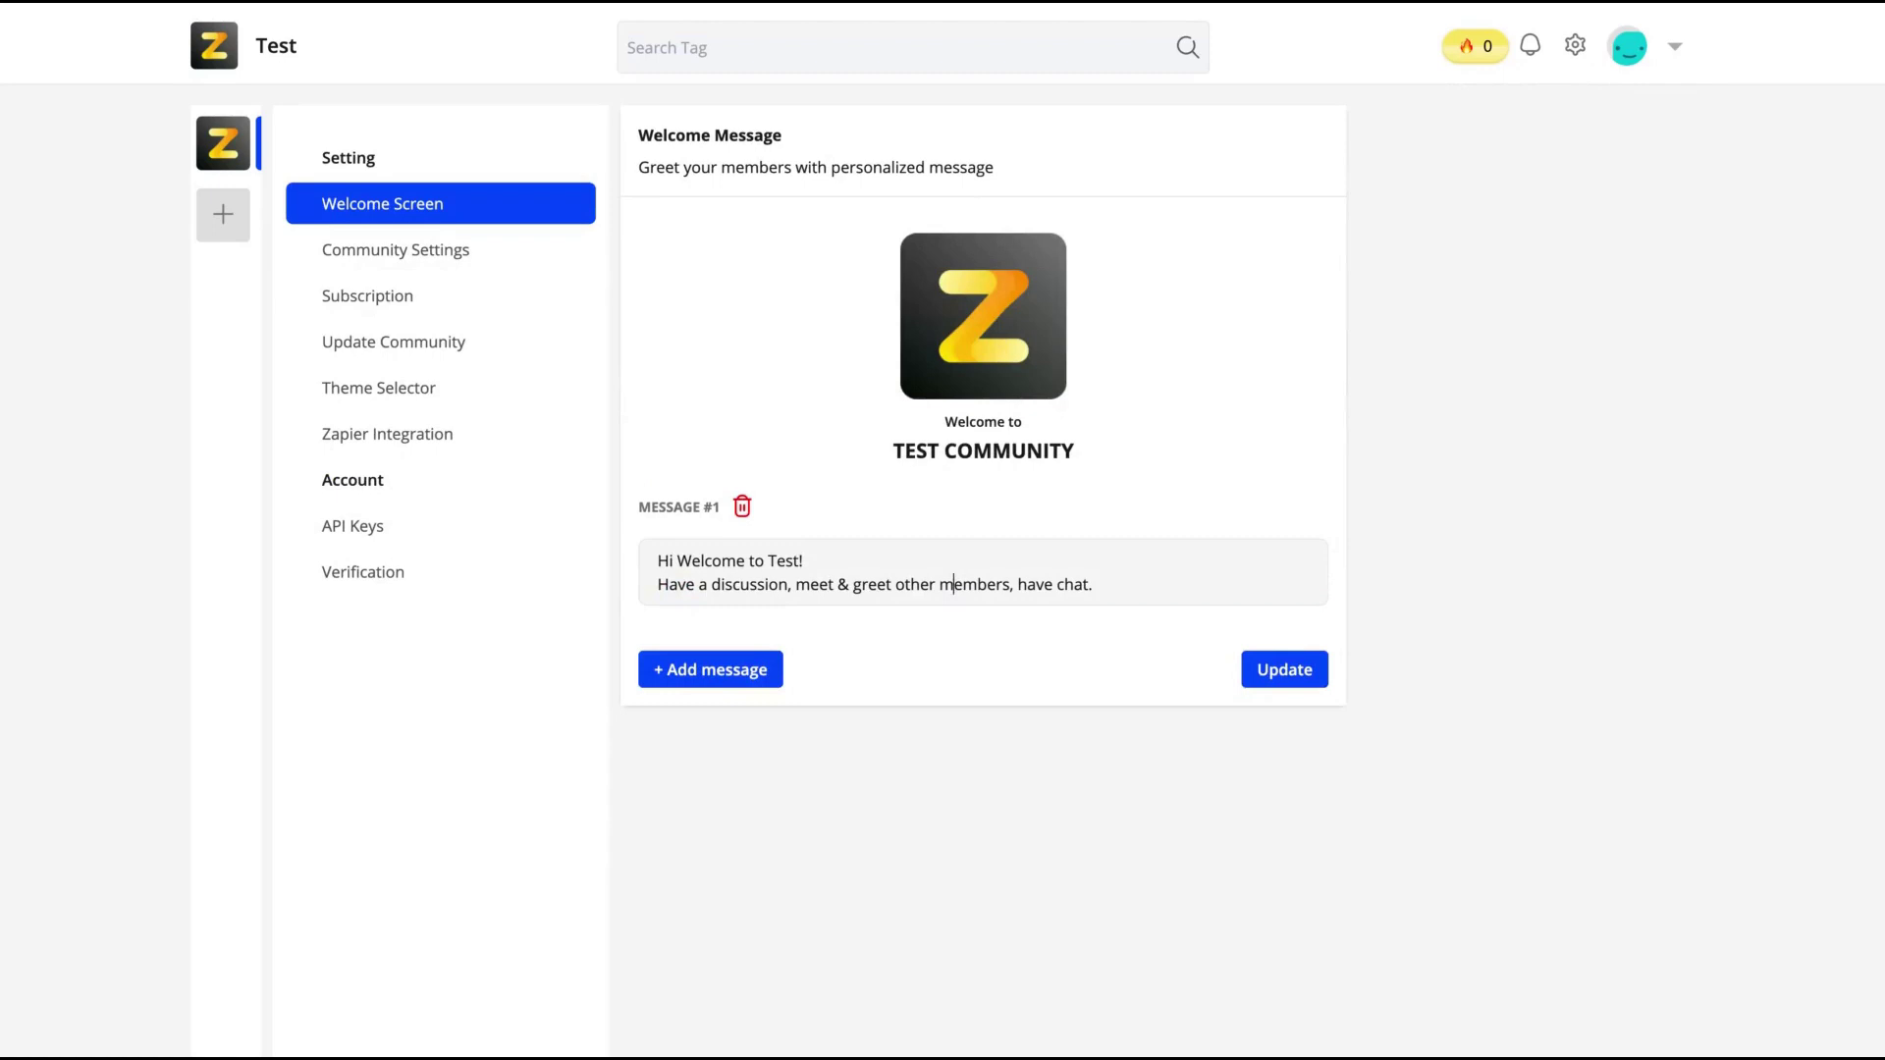
Step: Select the whole default welcome message text on the Welcome Screen page
click(1114, 580)
key(shift+Up)
key(shift+Left)
key(shift+Left)
key(shift+Left)
key(shift+Left)
key(shift+Left)
key(shift+Left)
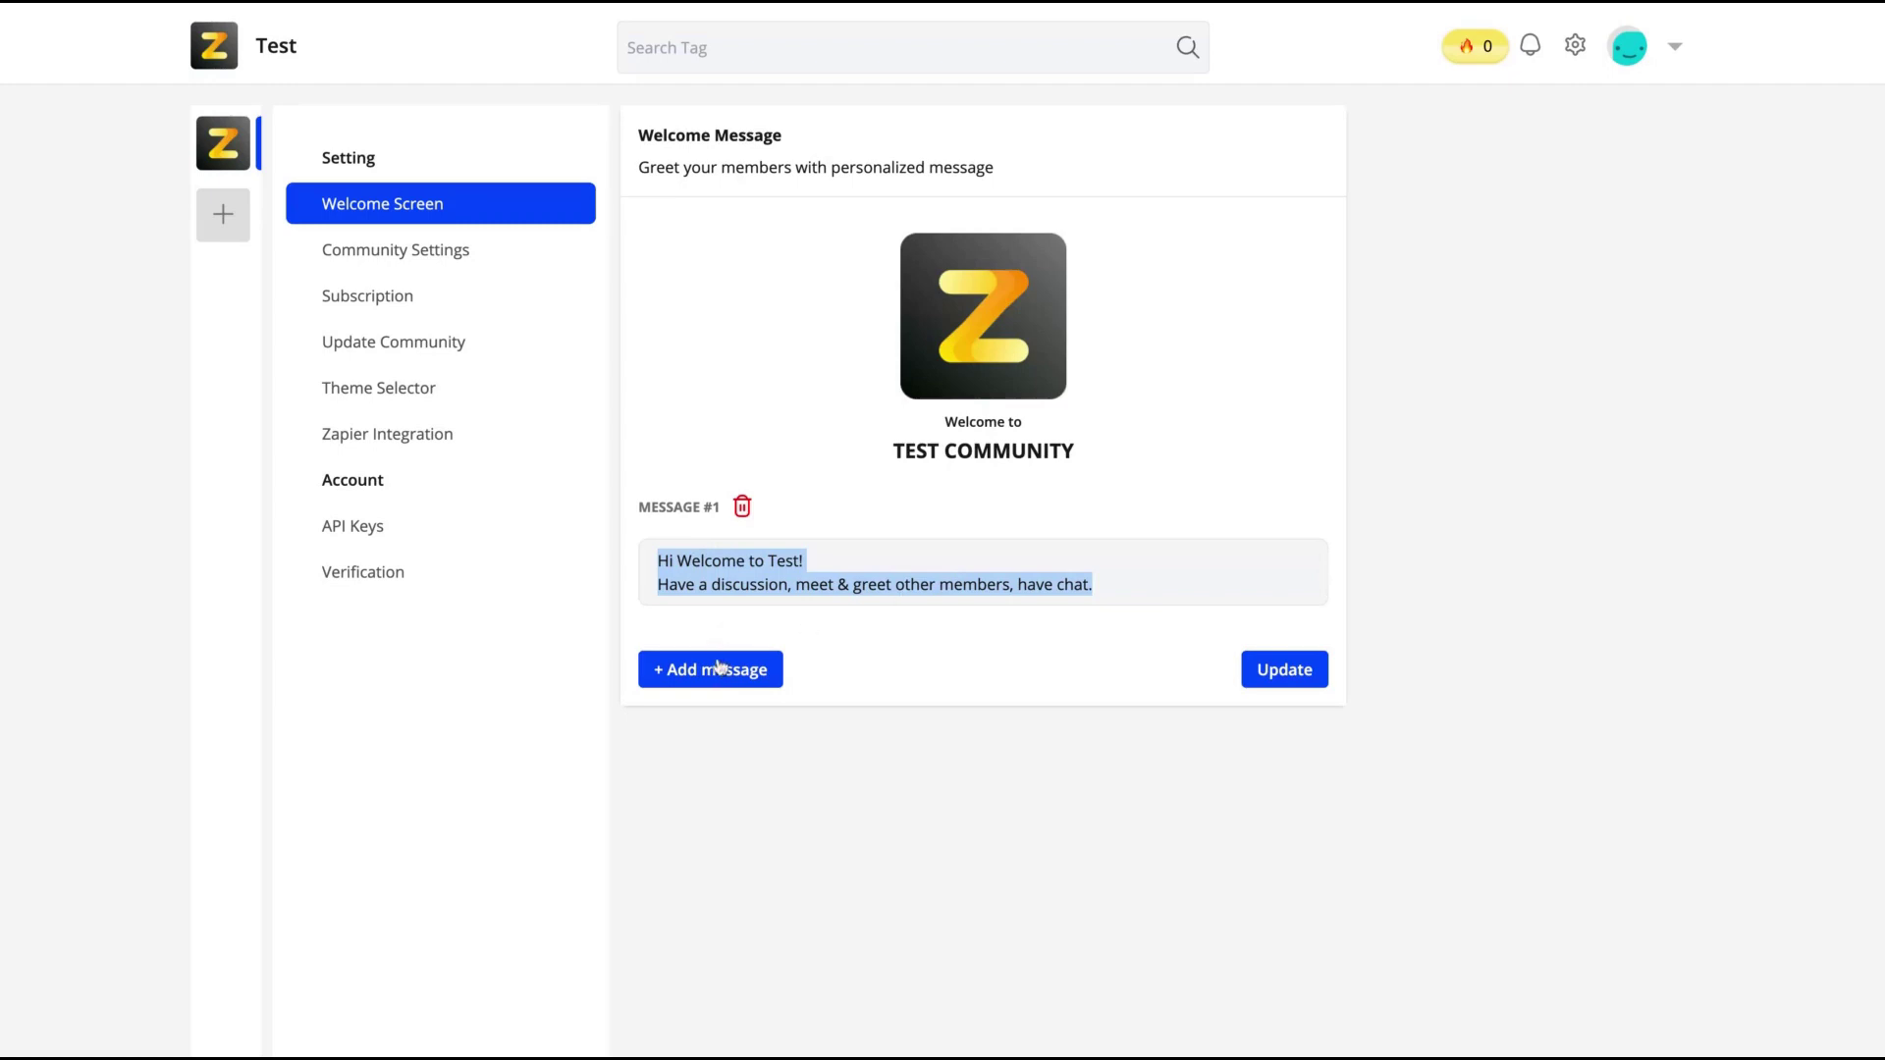
Step: Look over Community Settings, Subscription and Update Community, ending on the Theme Selector
click(441, 254)
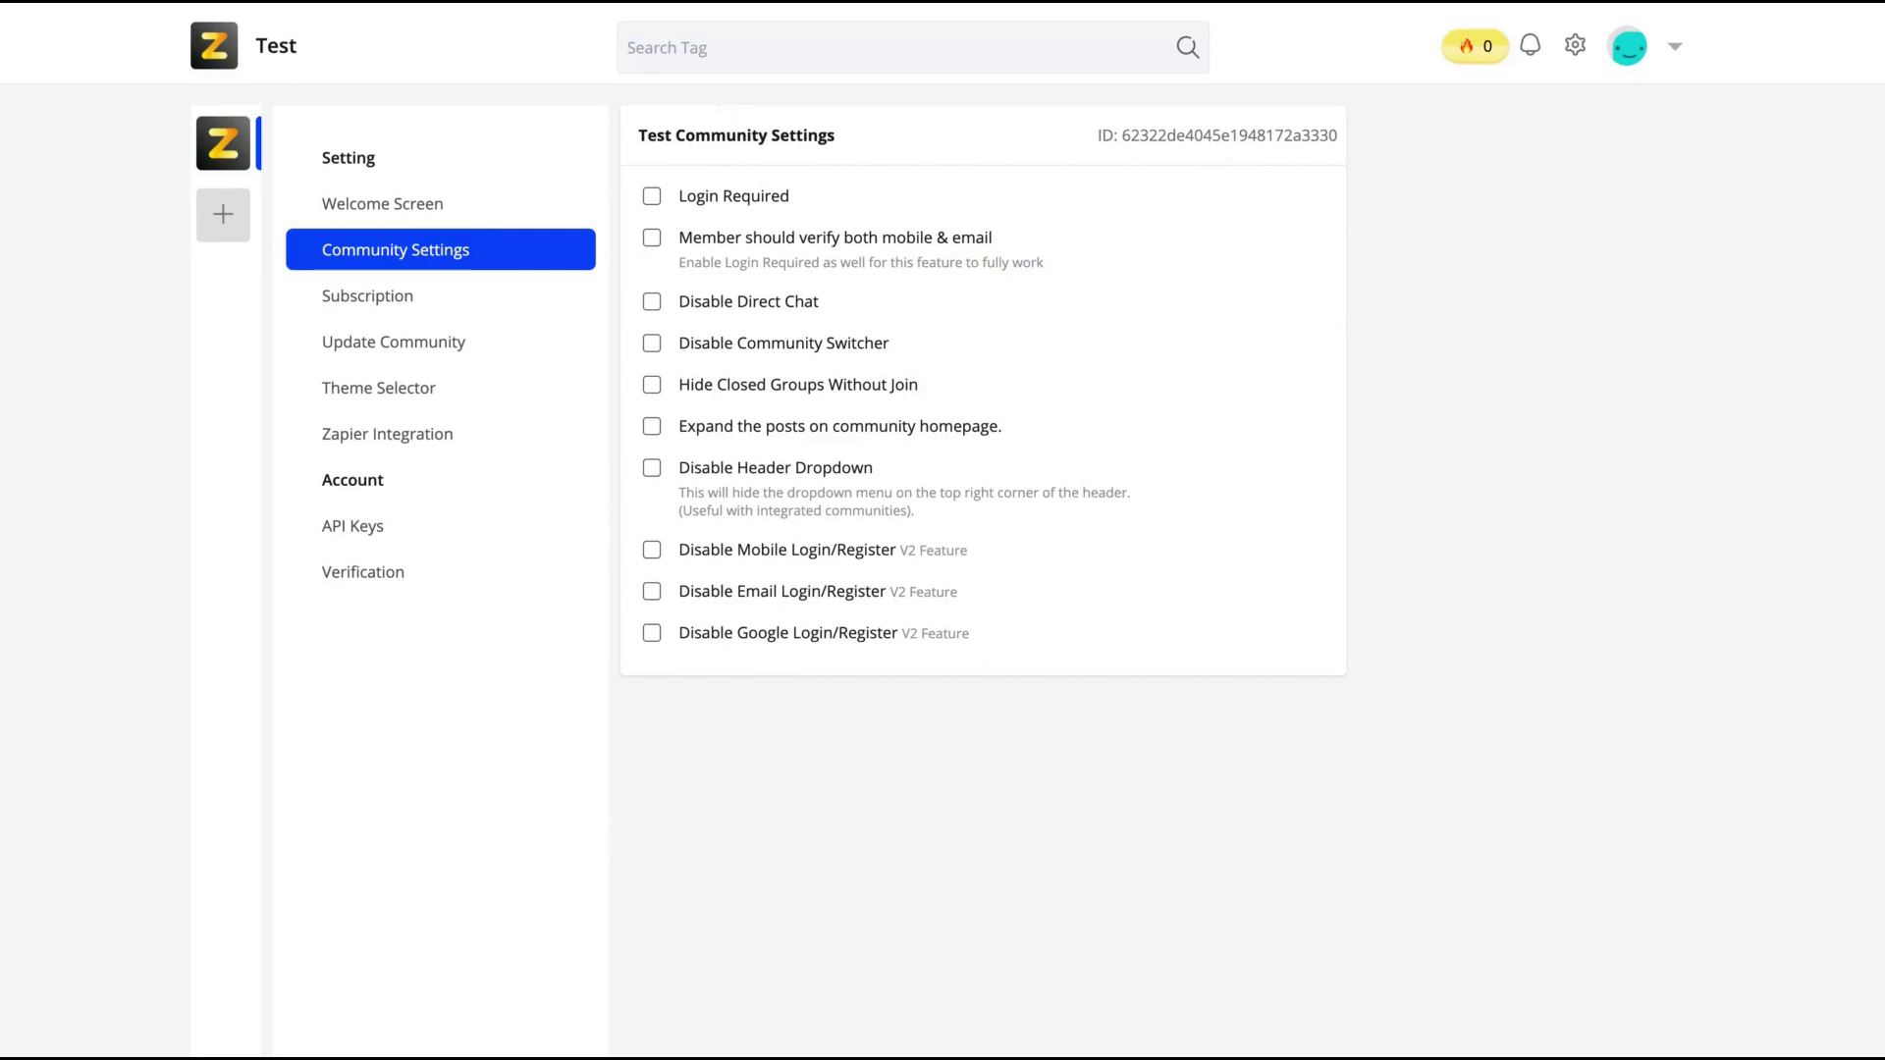
click(473, 307)
click(501, 342)
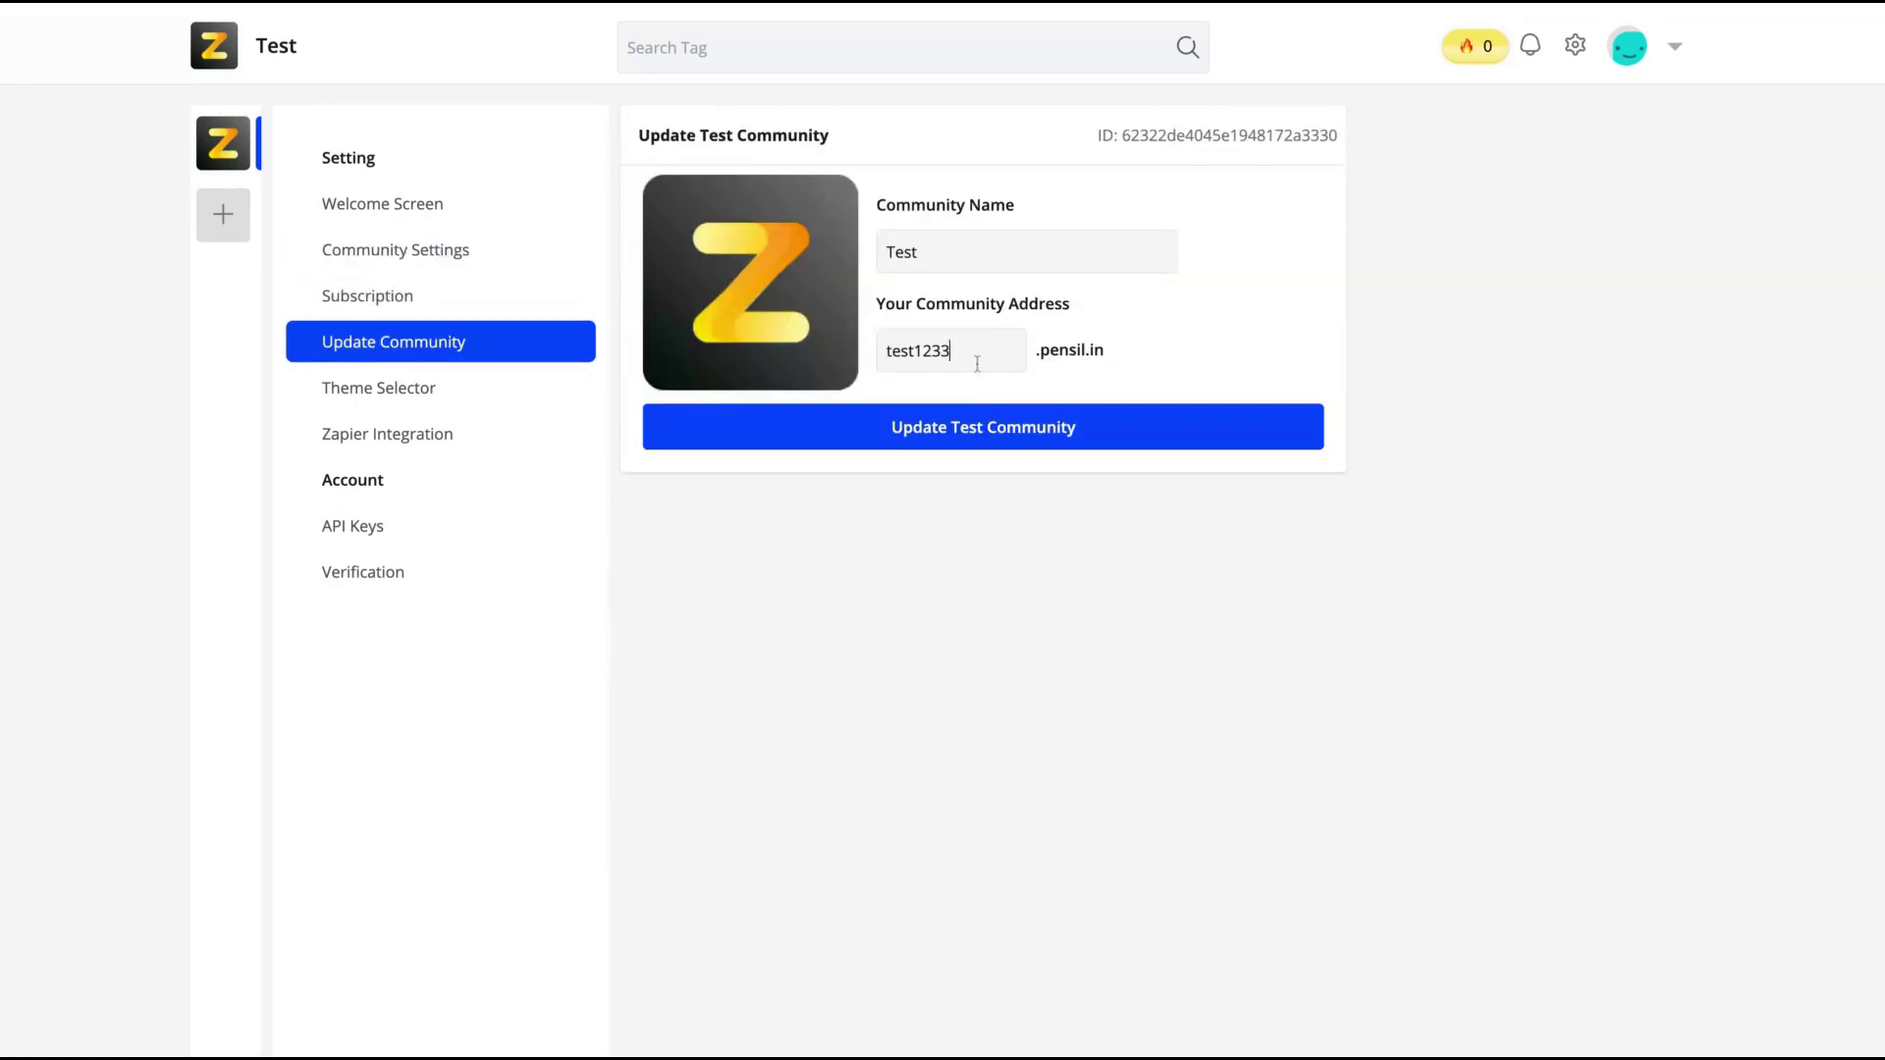
click(394, 390)
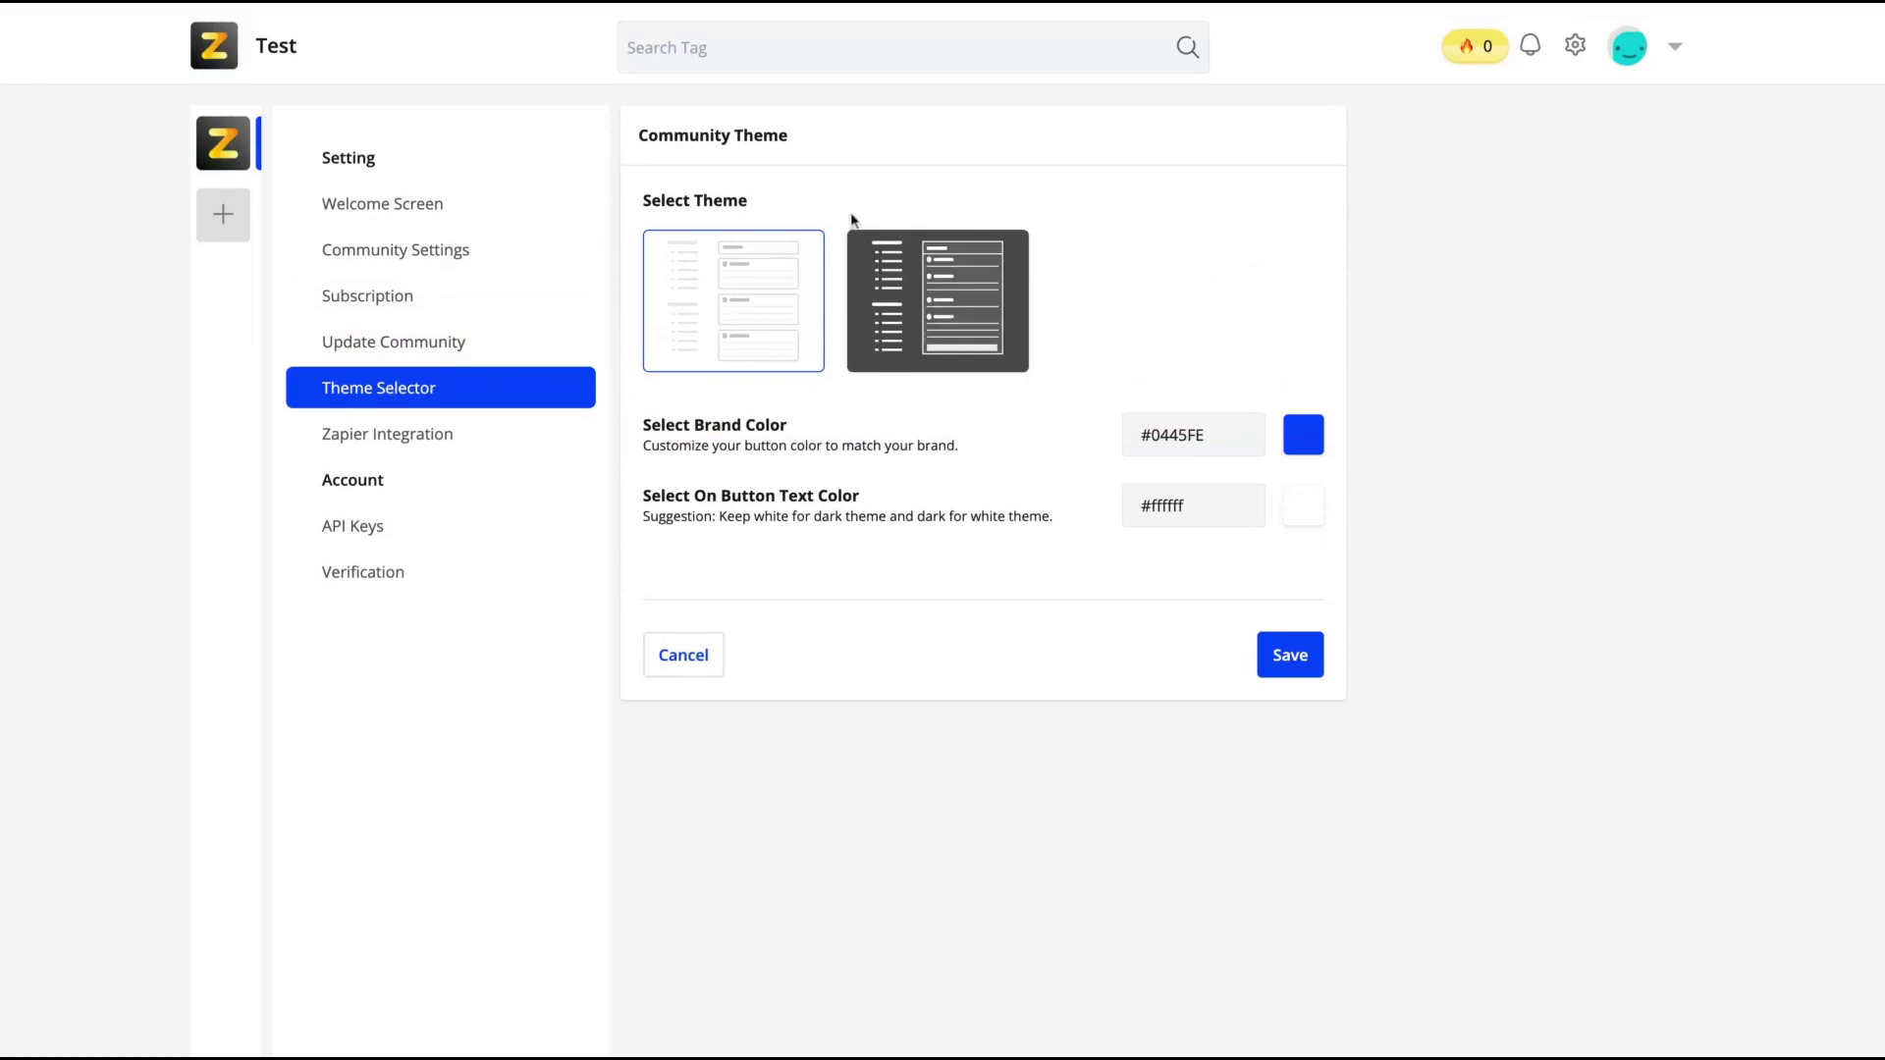
Step: Save the community with the dark theme and a green brand colour
click(913, 284)
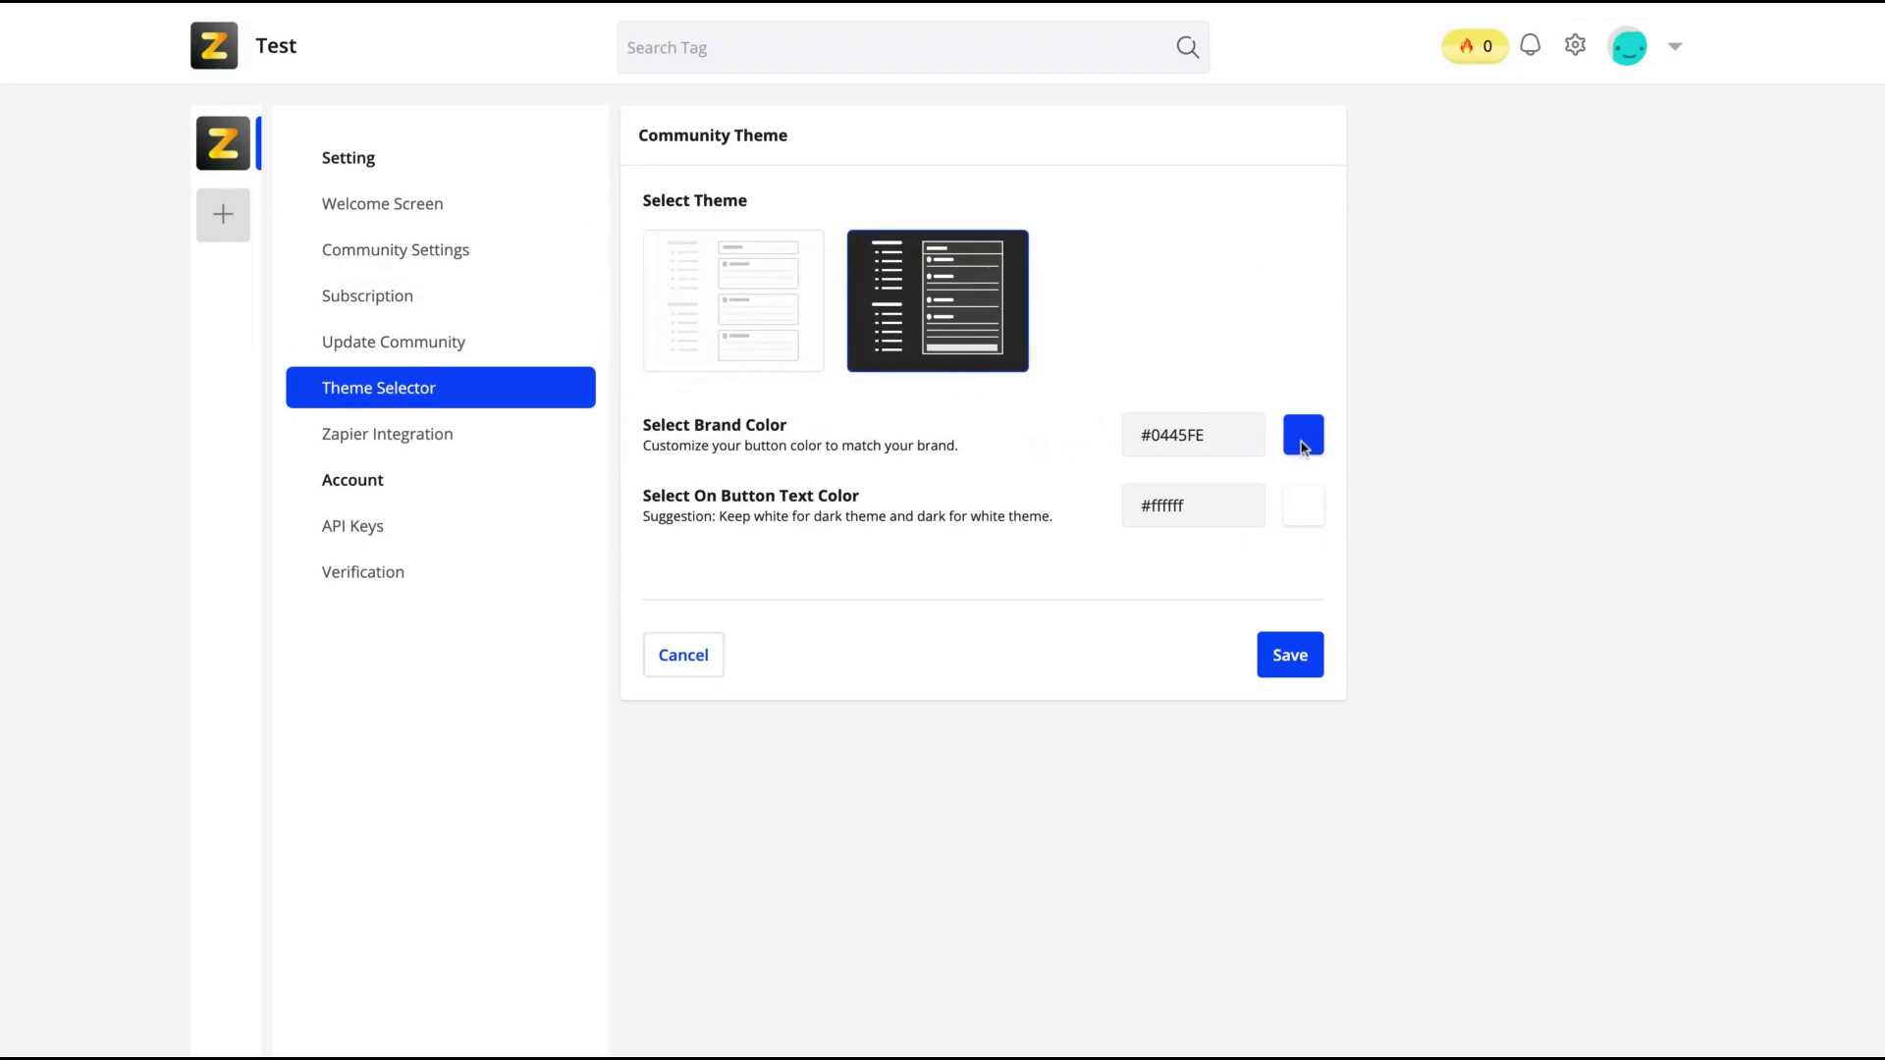
click(1252, 441)
click(1313, 446)
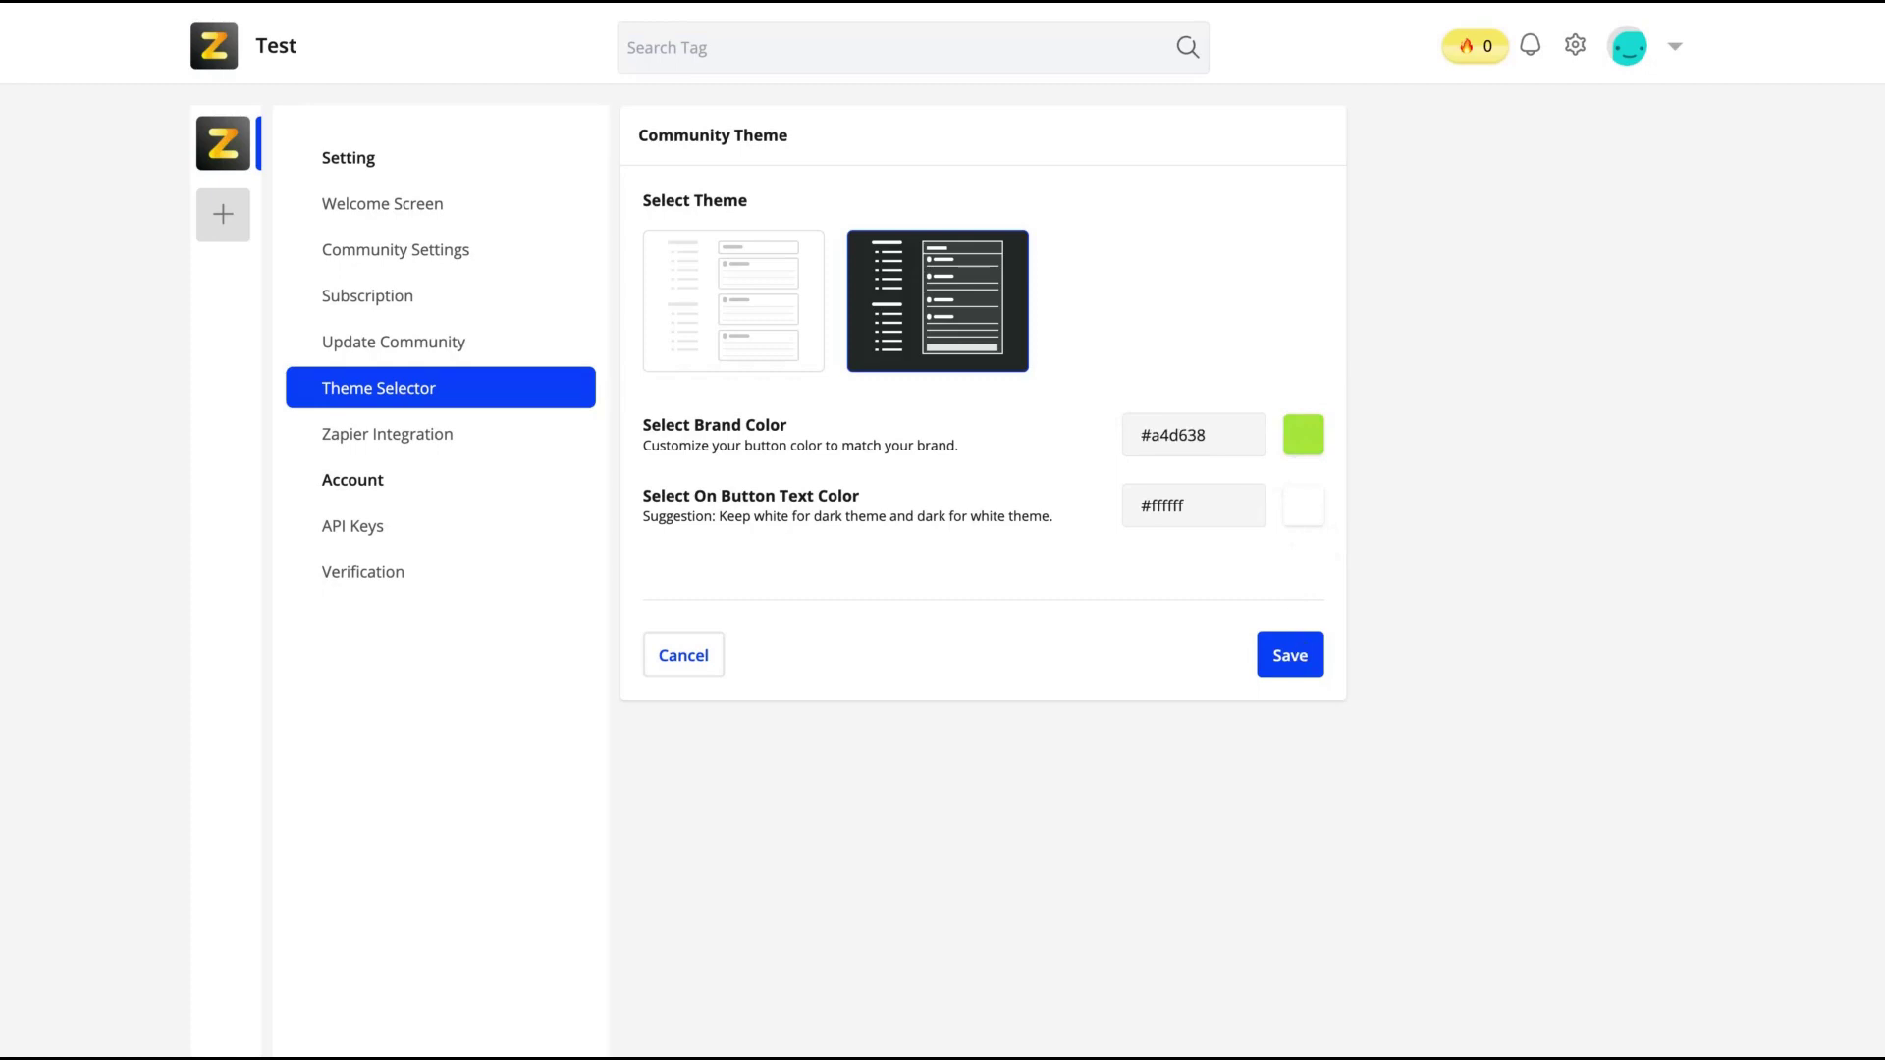
click(1290, 656)
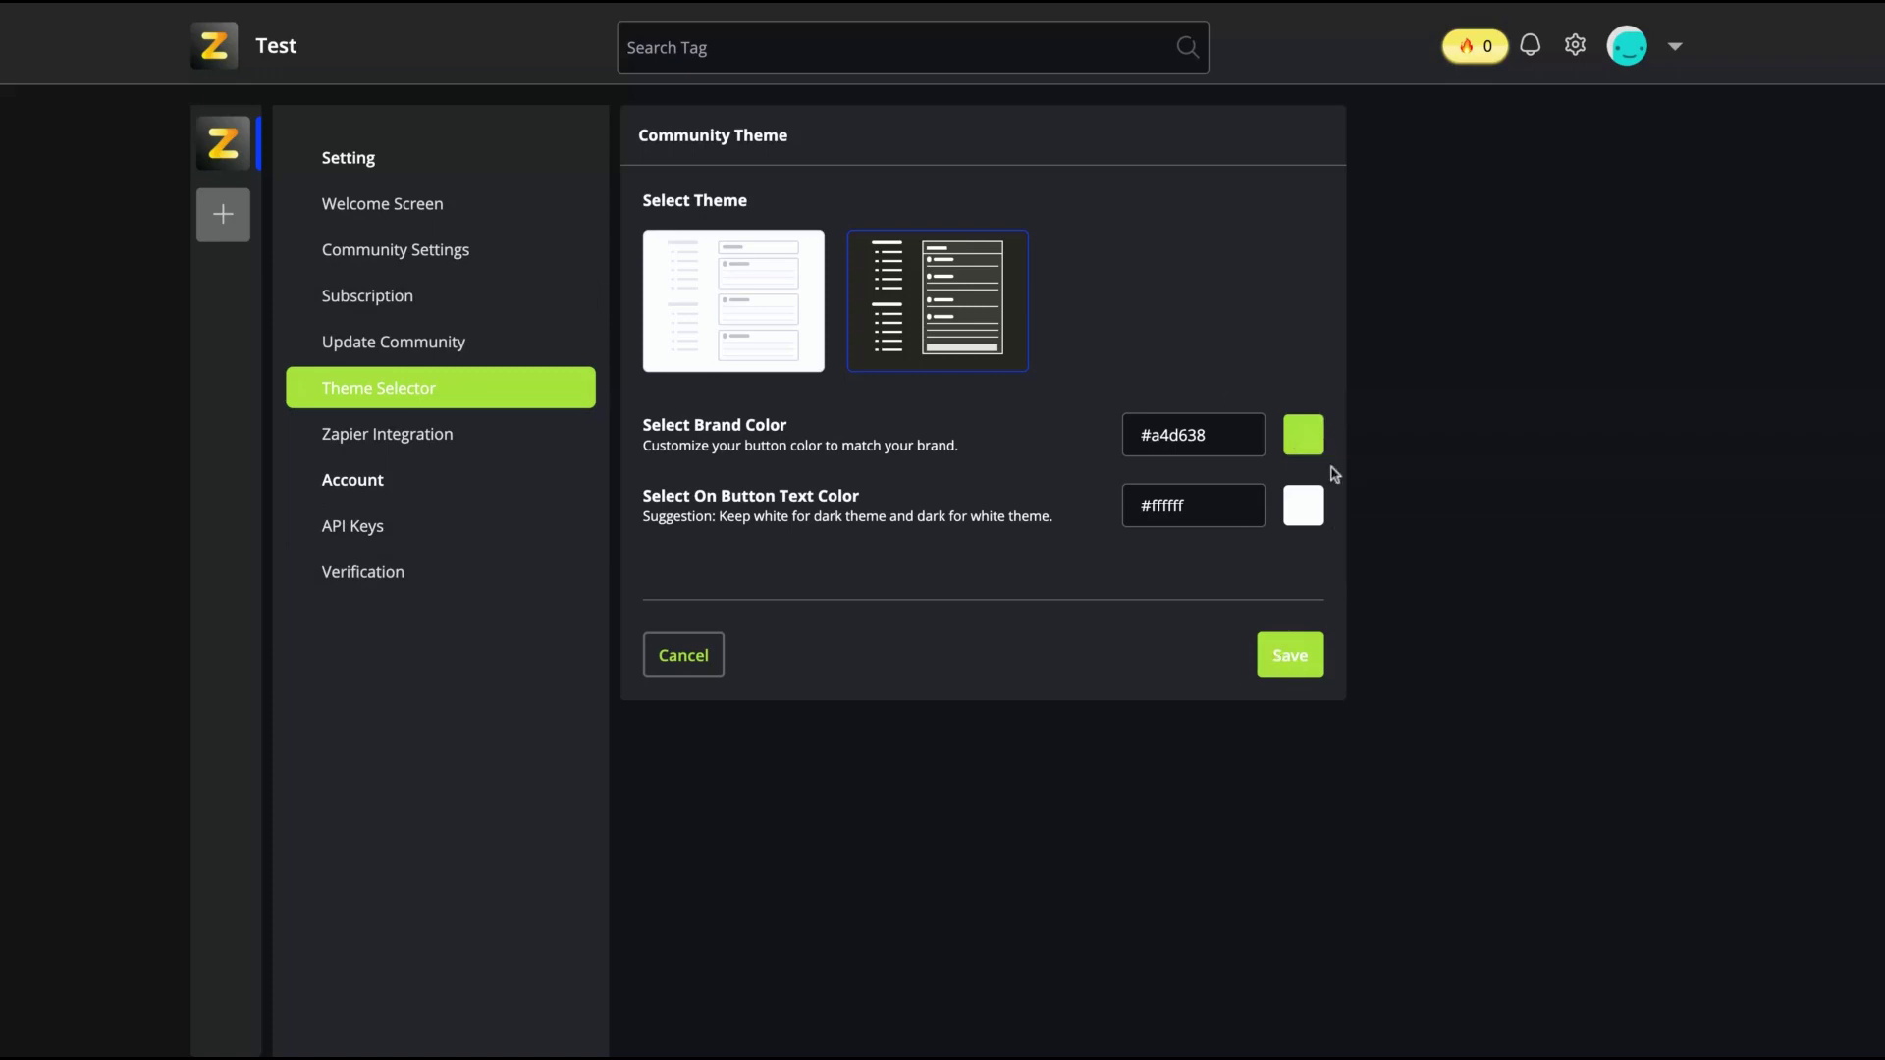
Step: Switch to the light theme with pink #d63860 brand colour and save it
text(#d63860)
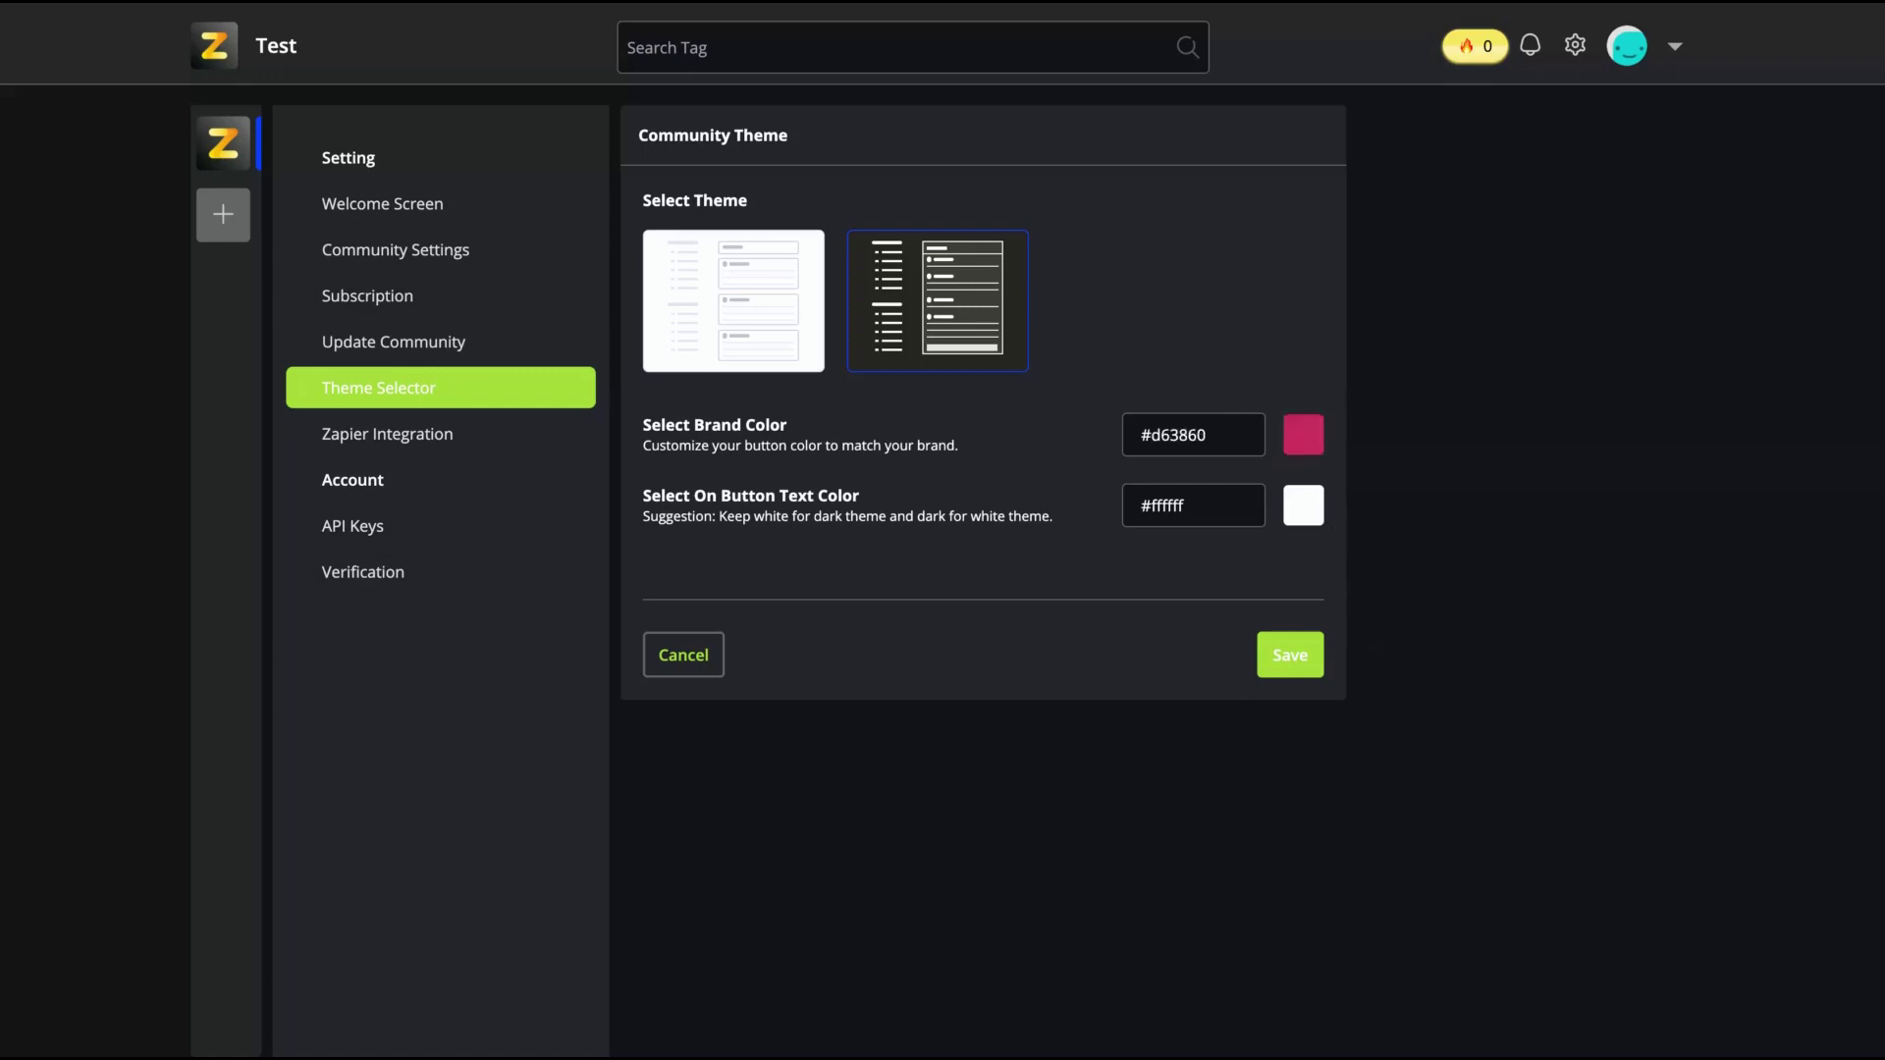
click(710, 277)
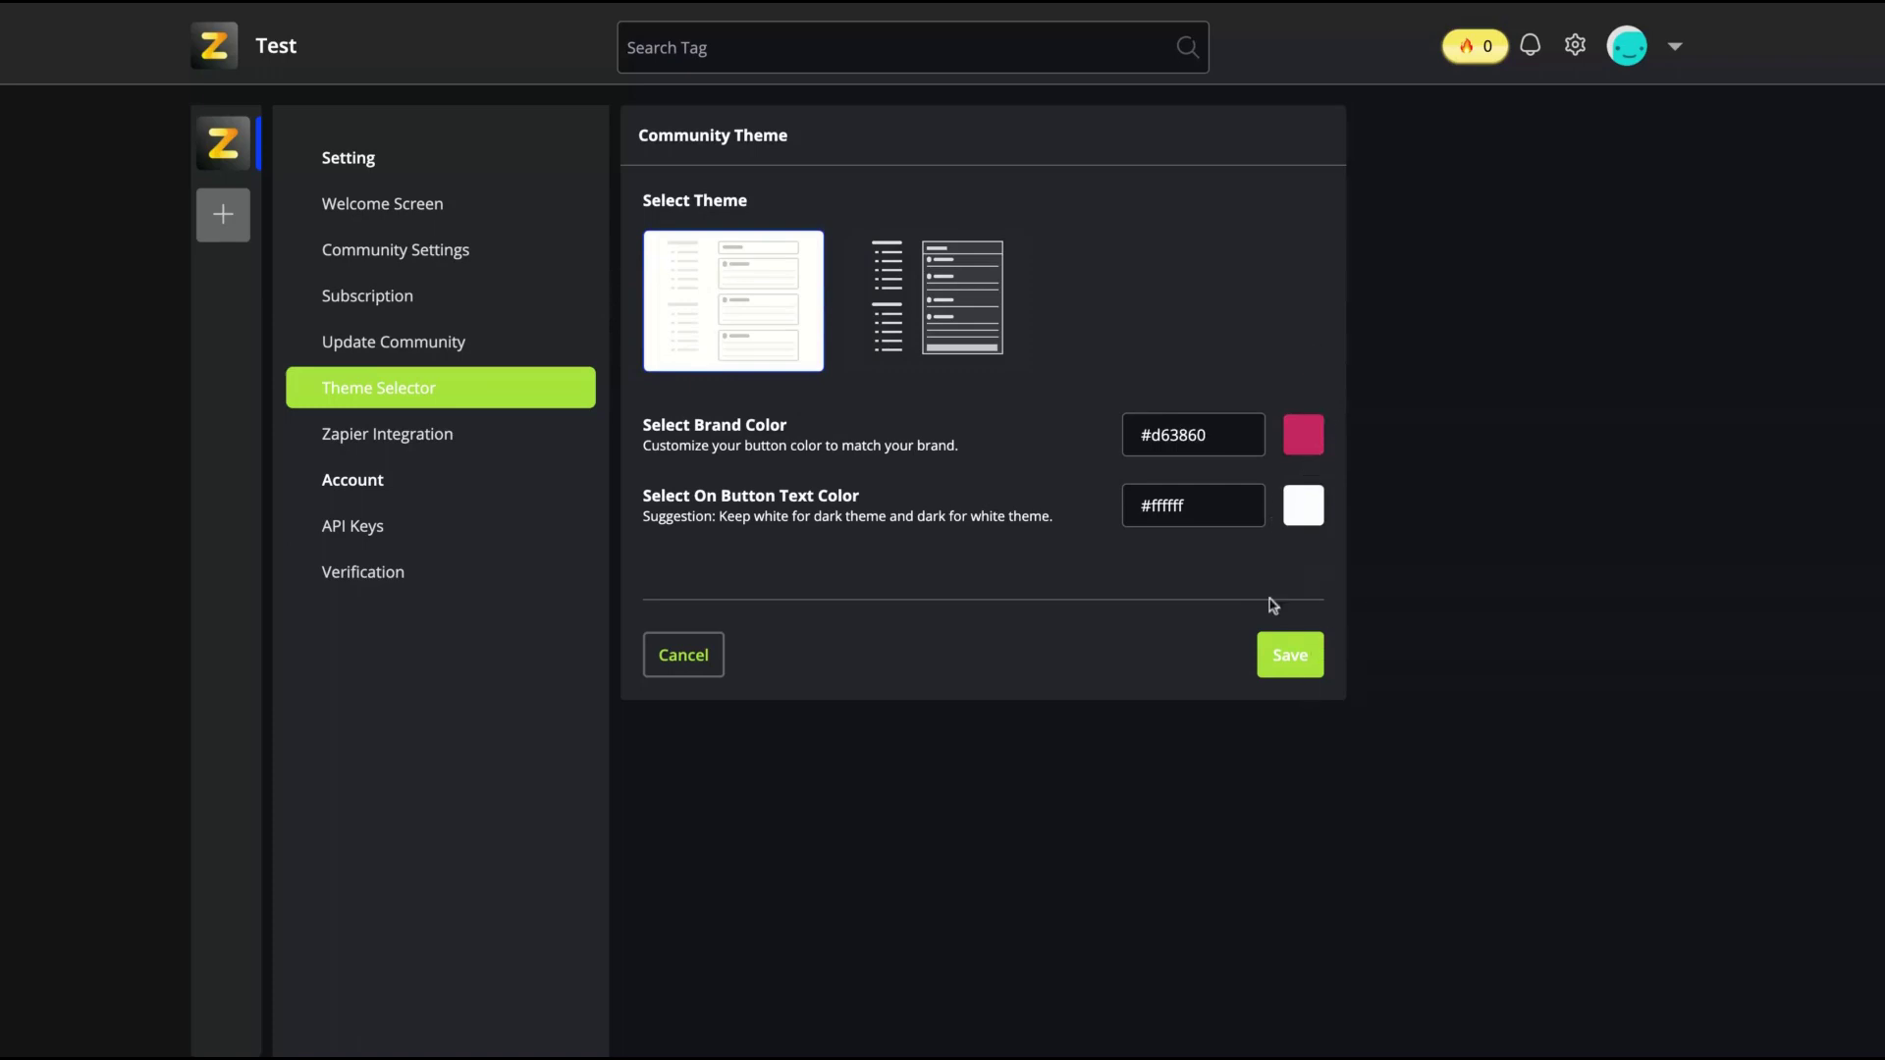
click(1265, 658)
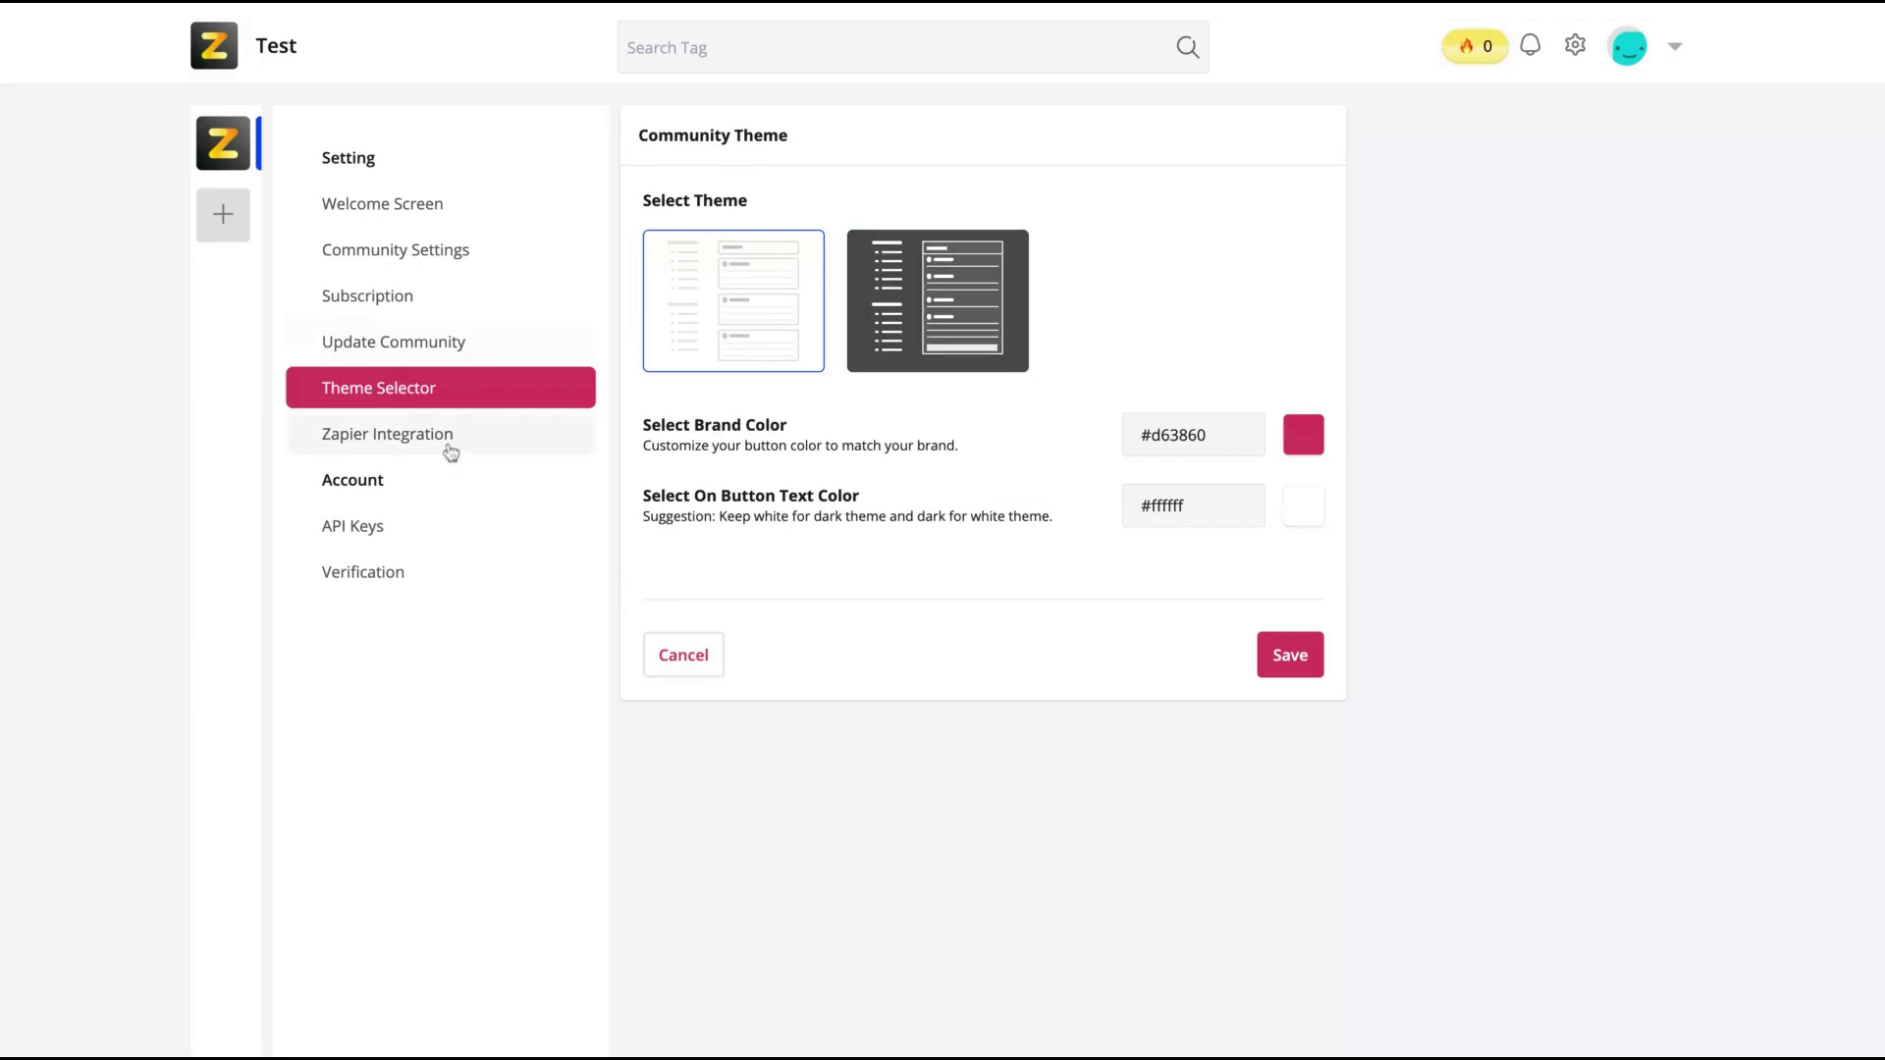
click(348, 528)
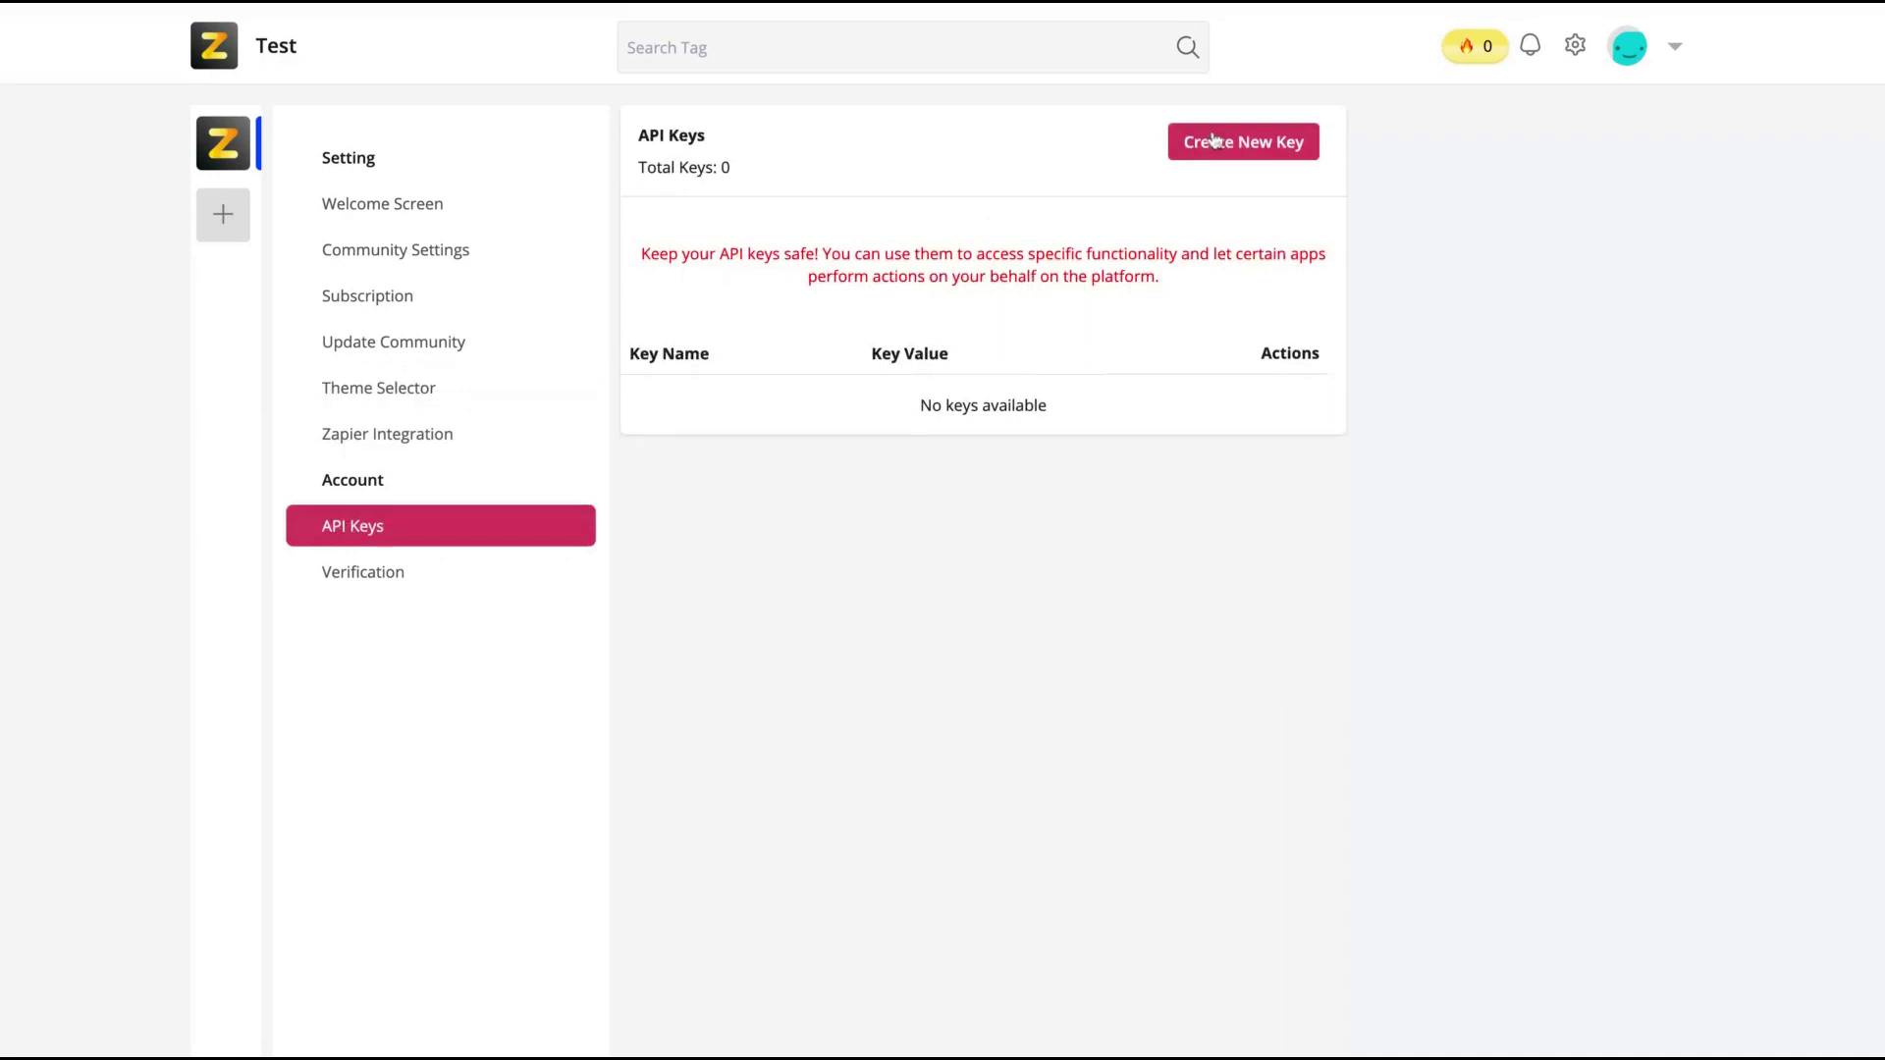
Step: Go to my profile page from the account menu and start editing it
click(1653, 56)
click(1567, 154)
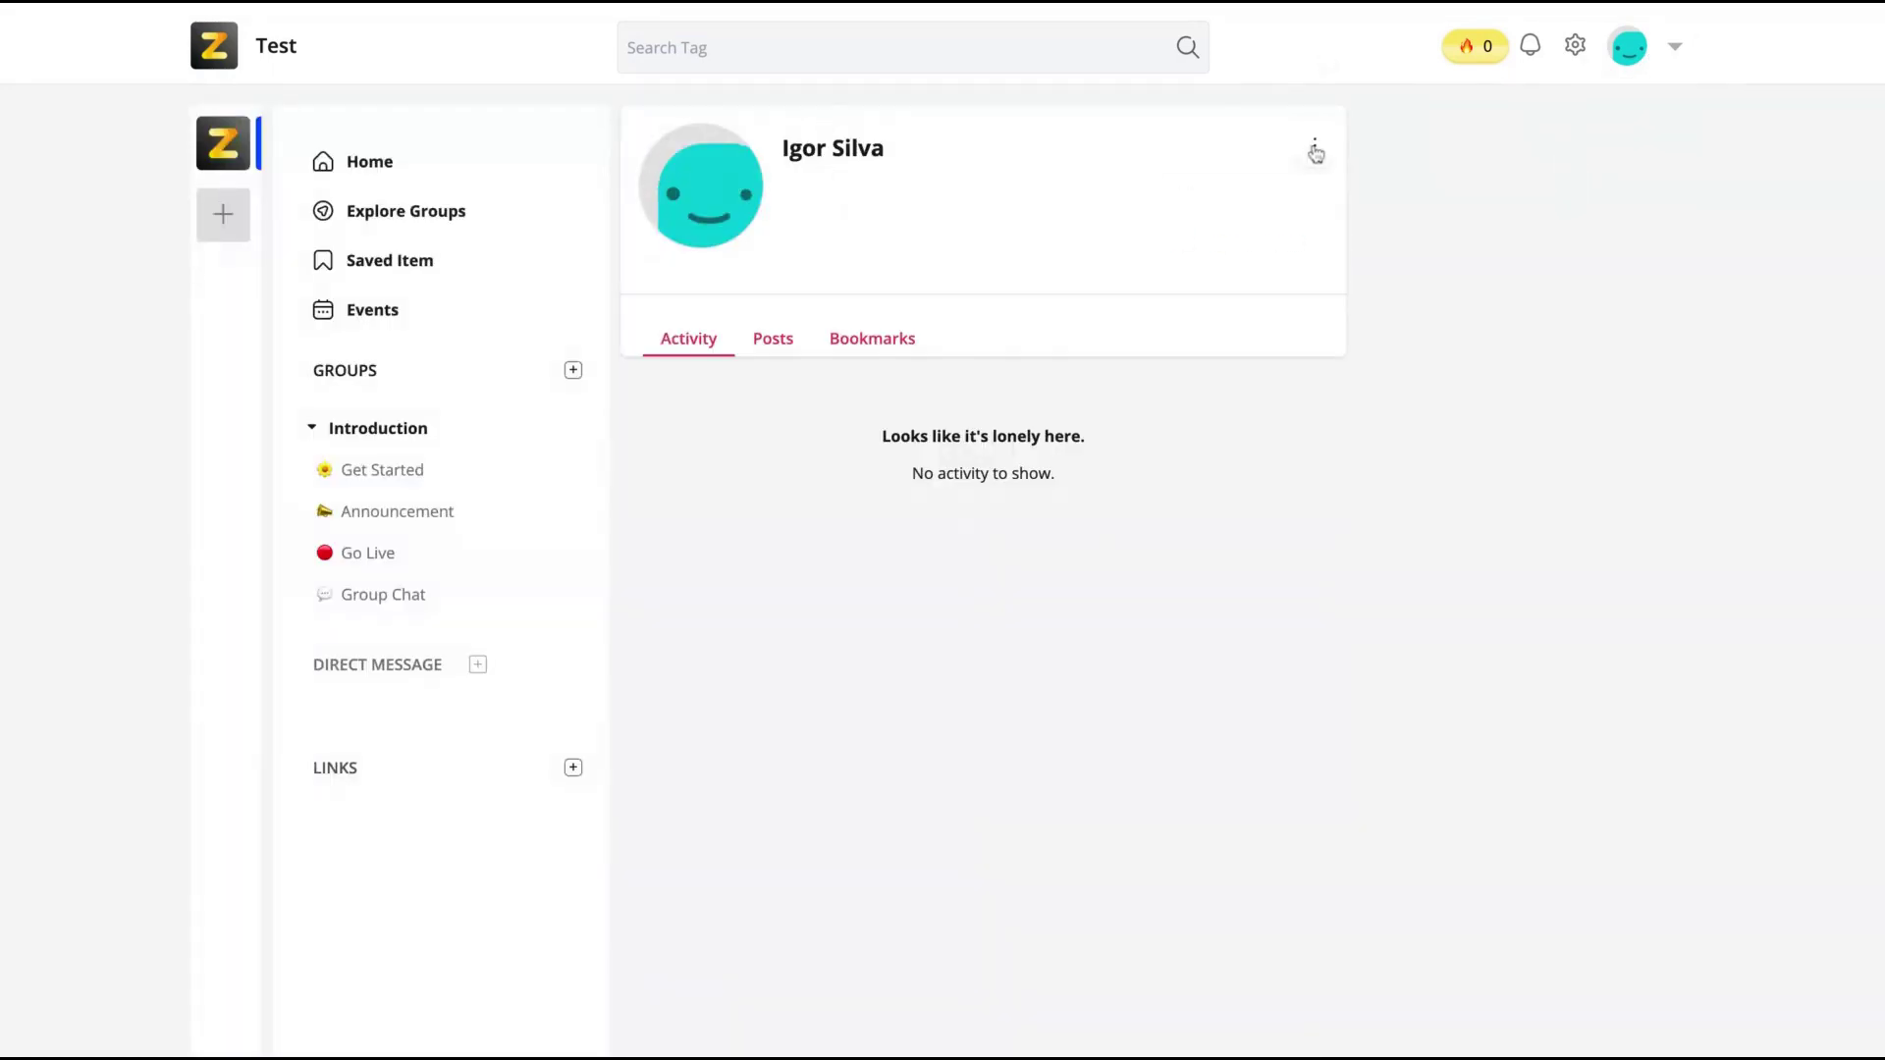
click(1316, 149)
click(1232, 201)
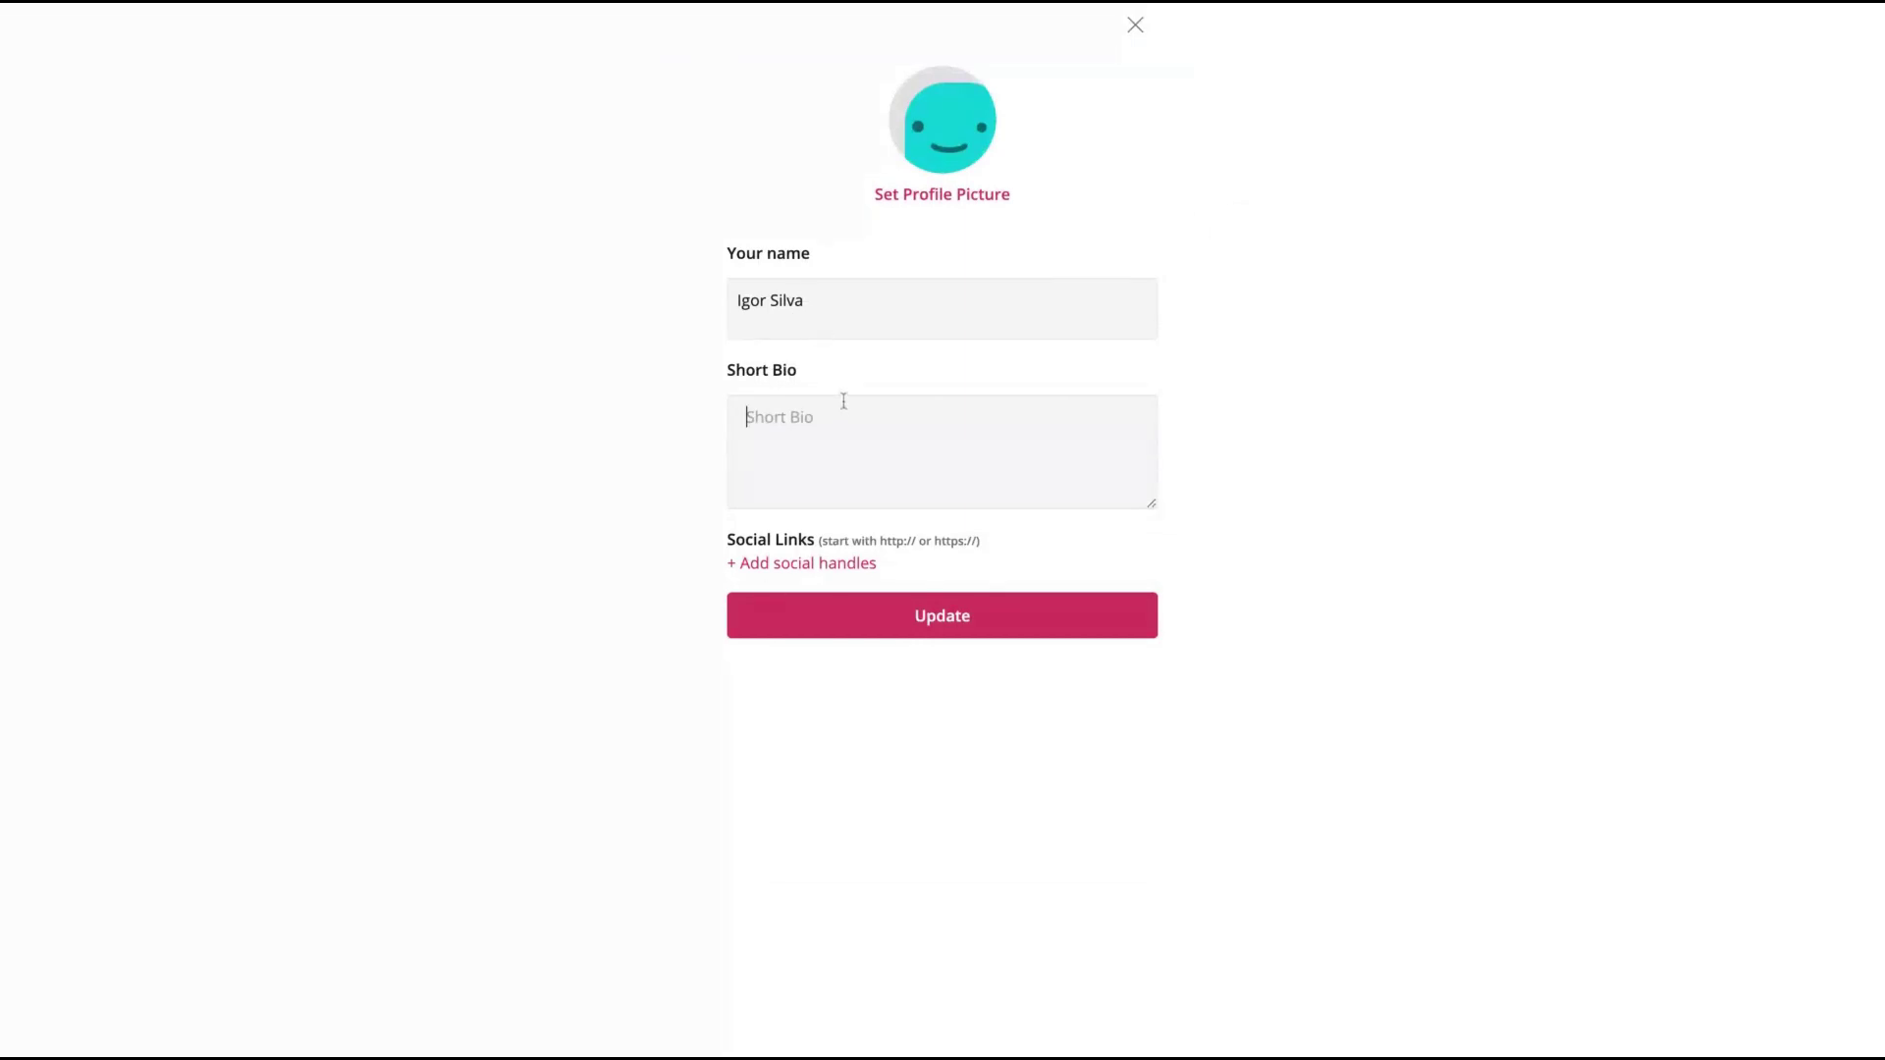
text(Entrepreneur)
click(831, 572)
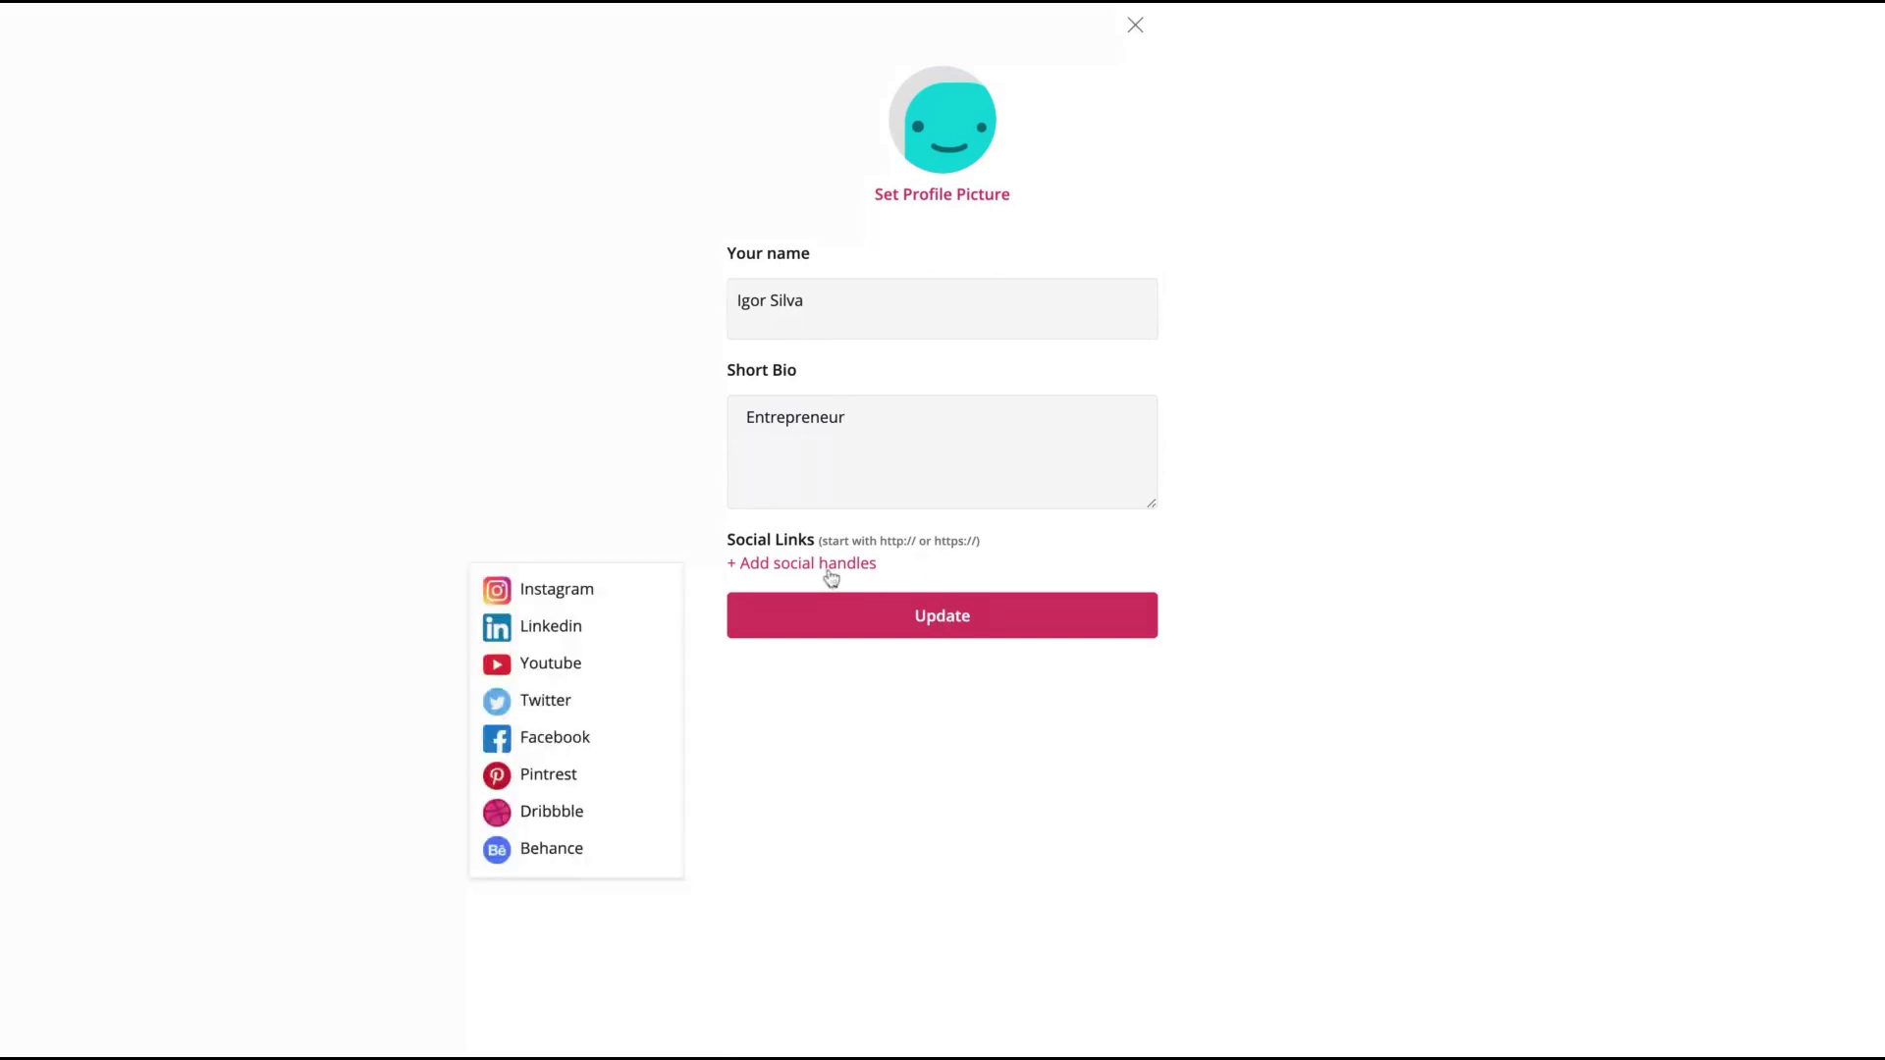
click(576, 590)
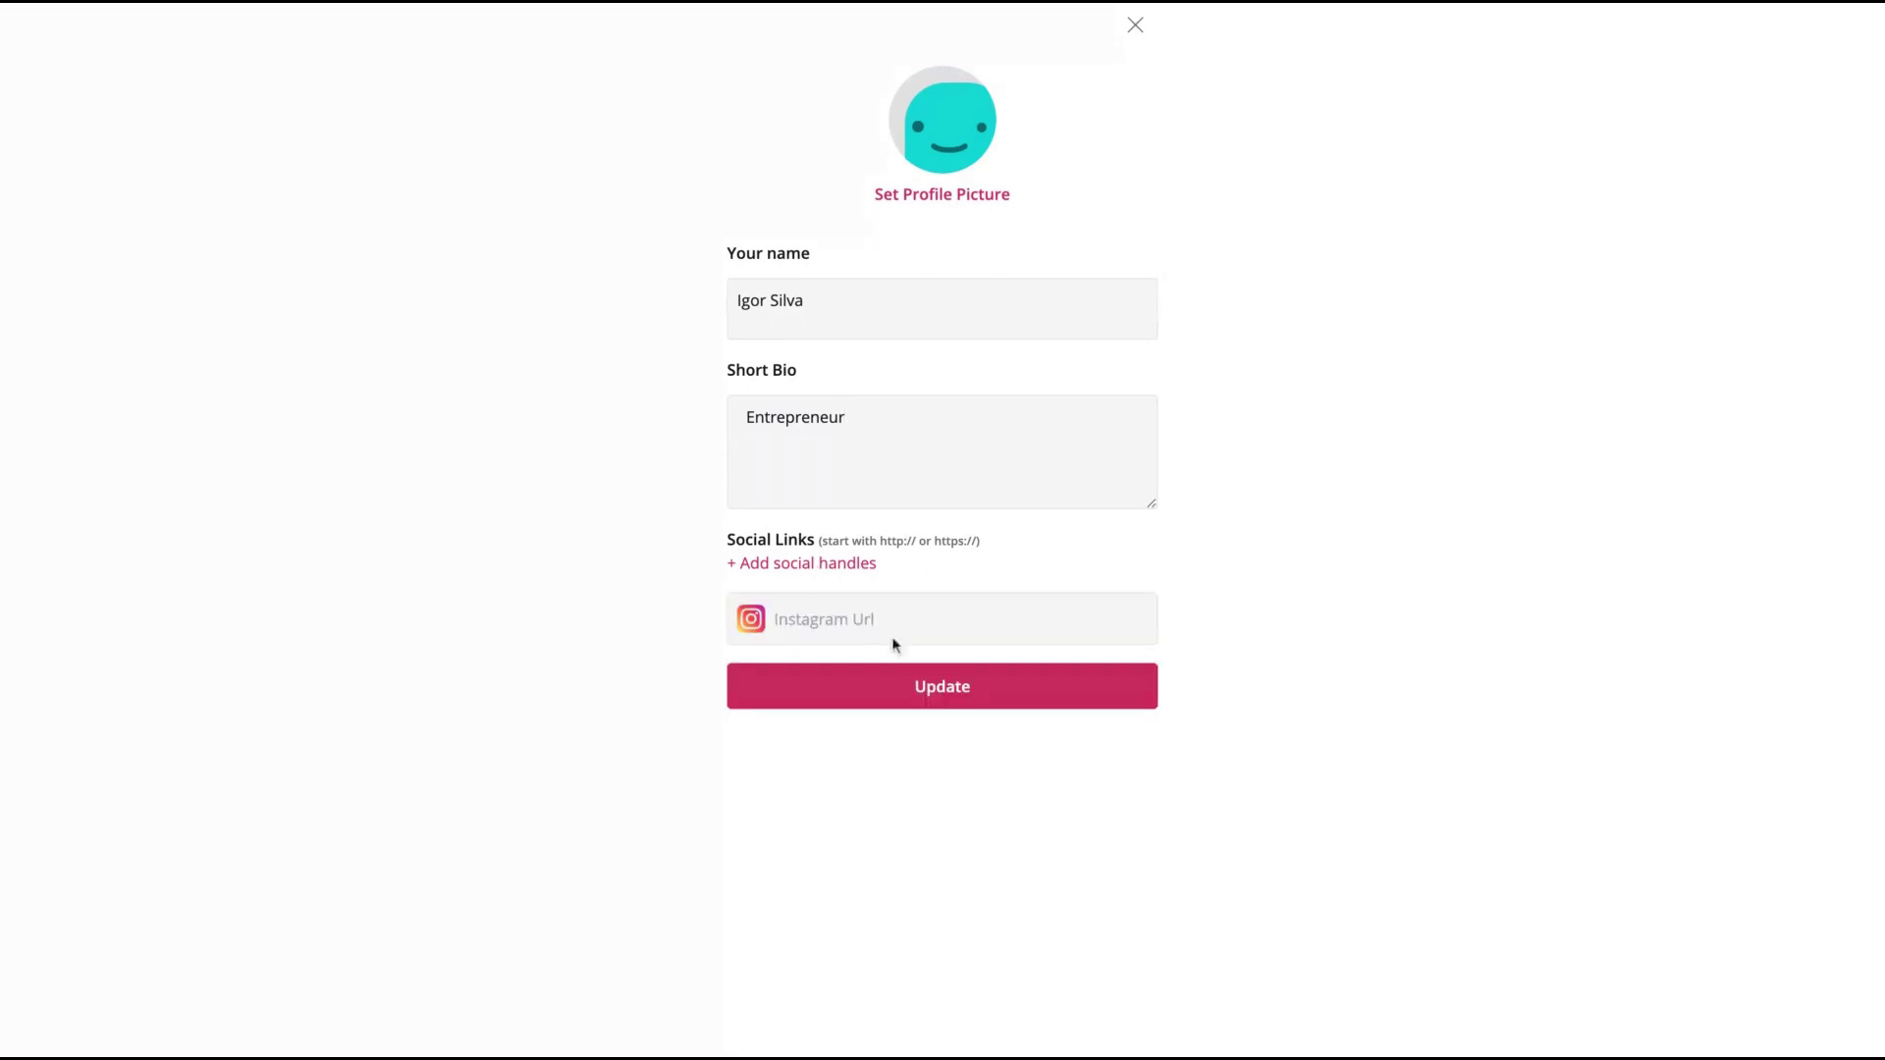
text(igornomundo)
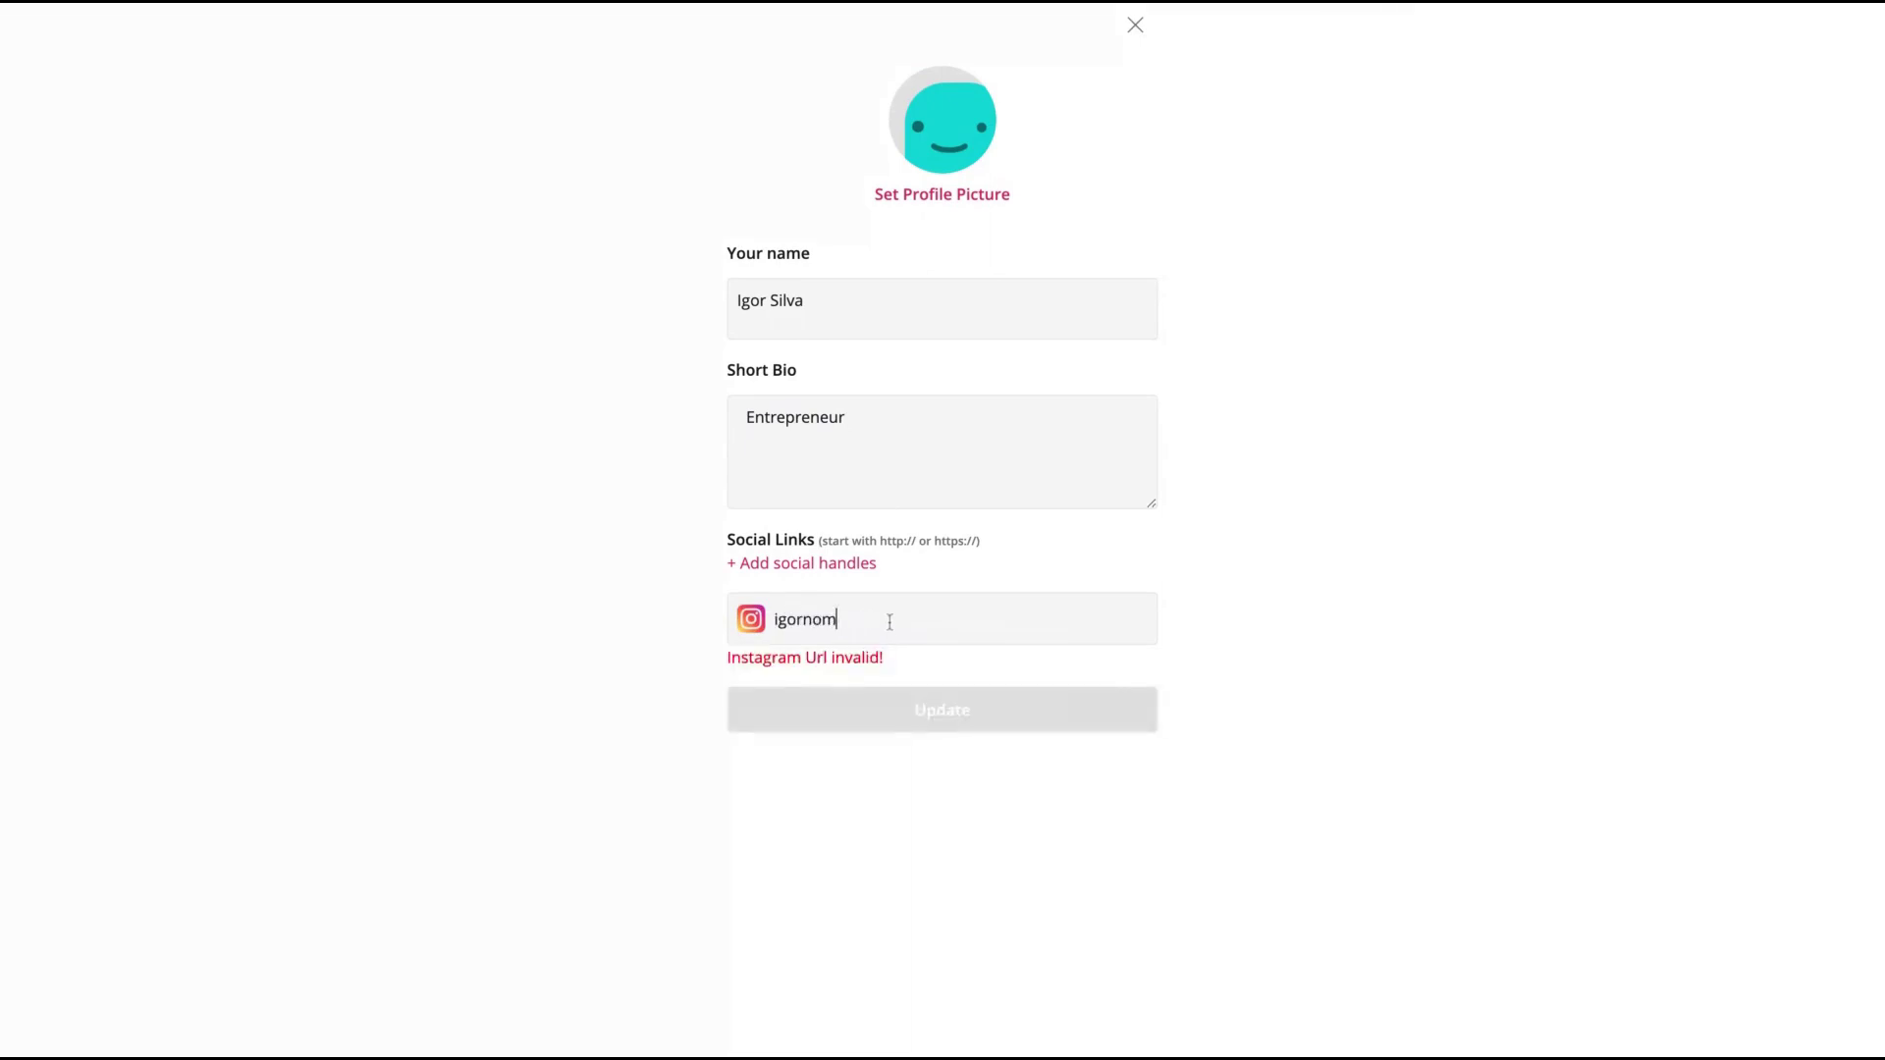
key(Home)
text(https://instagram.com/)
click(850, 708)
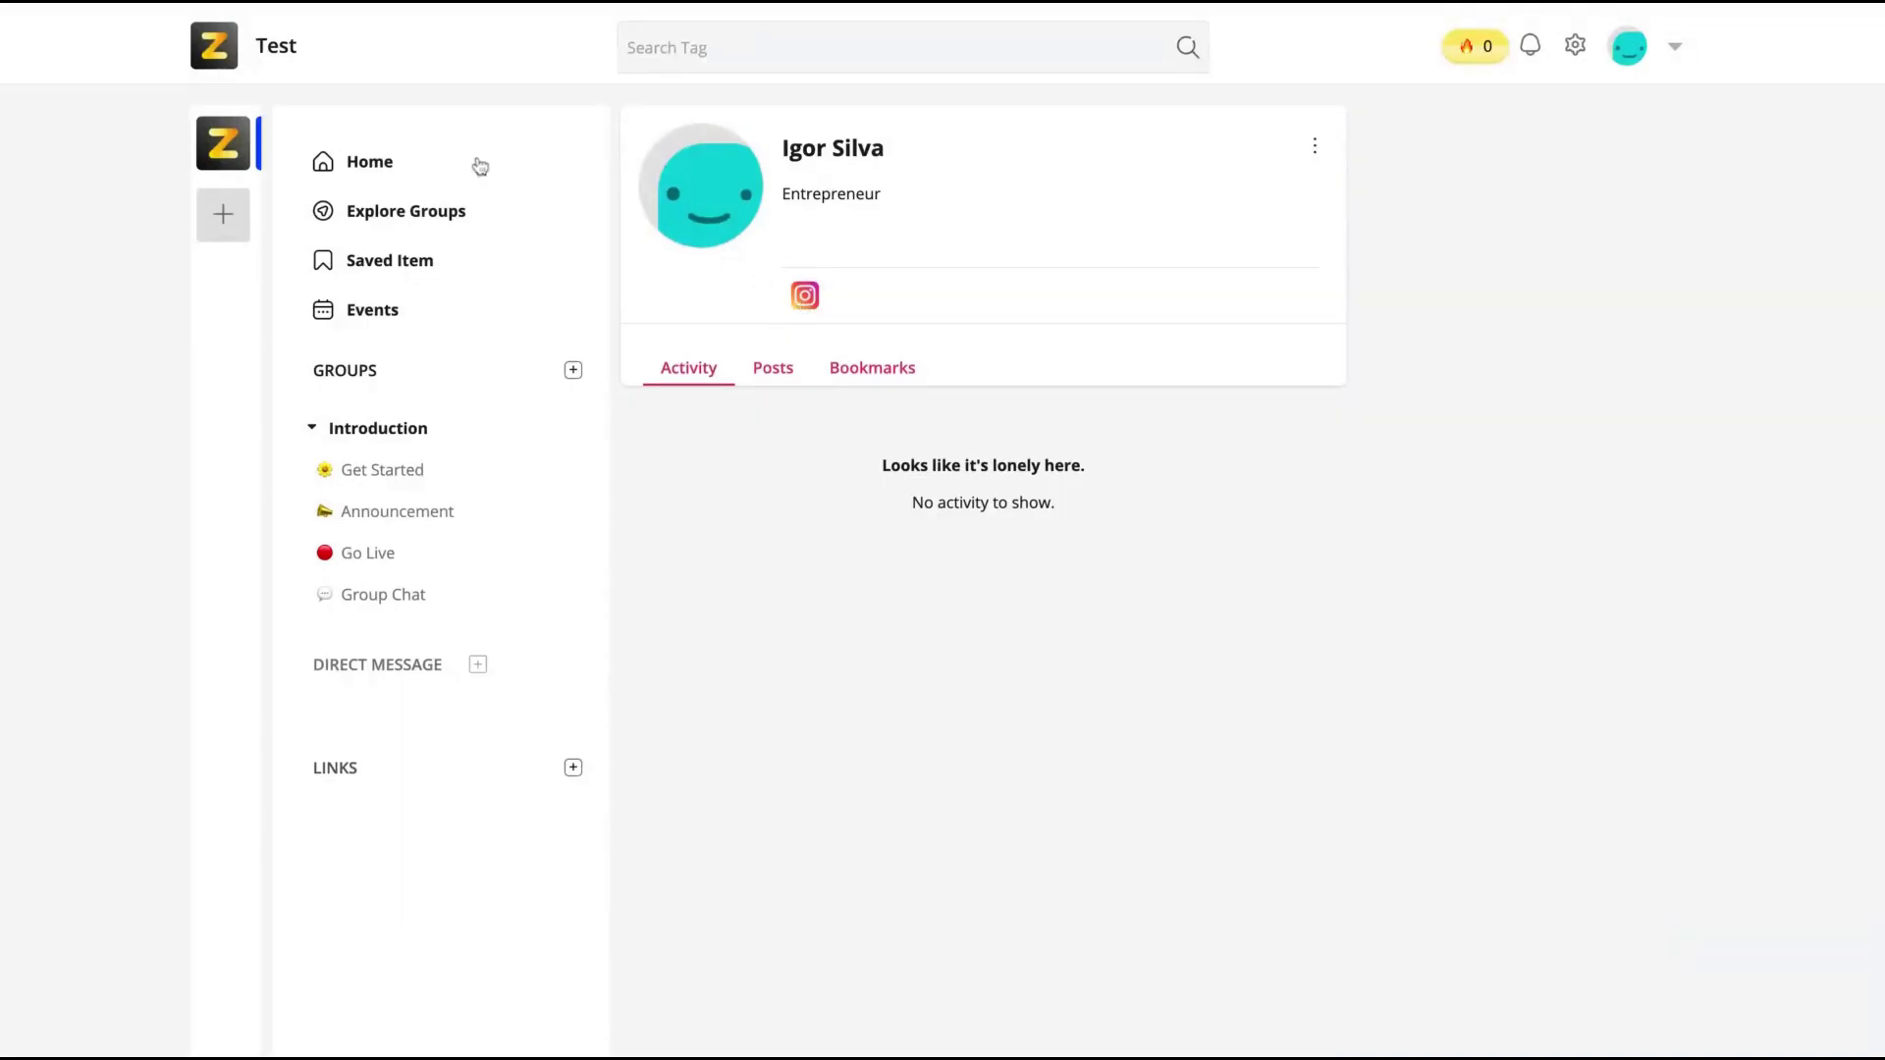
Step: Browse the profile's Posts, Bookmarks and Activity tabs, then return to the home feed
click(747, 375)
scroll(819, 523, down, 5)
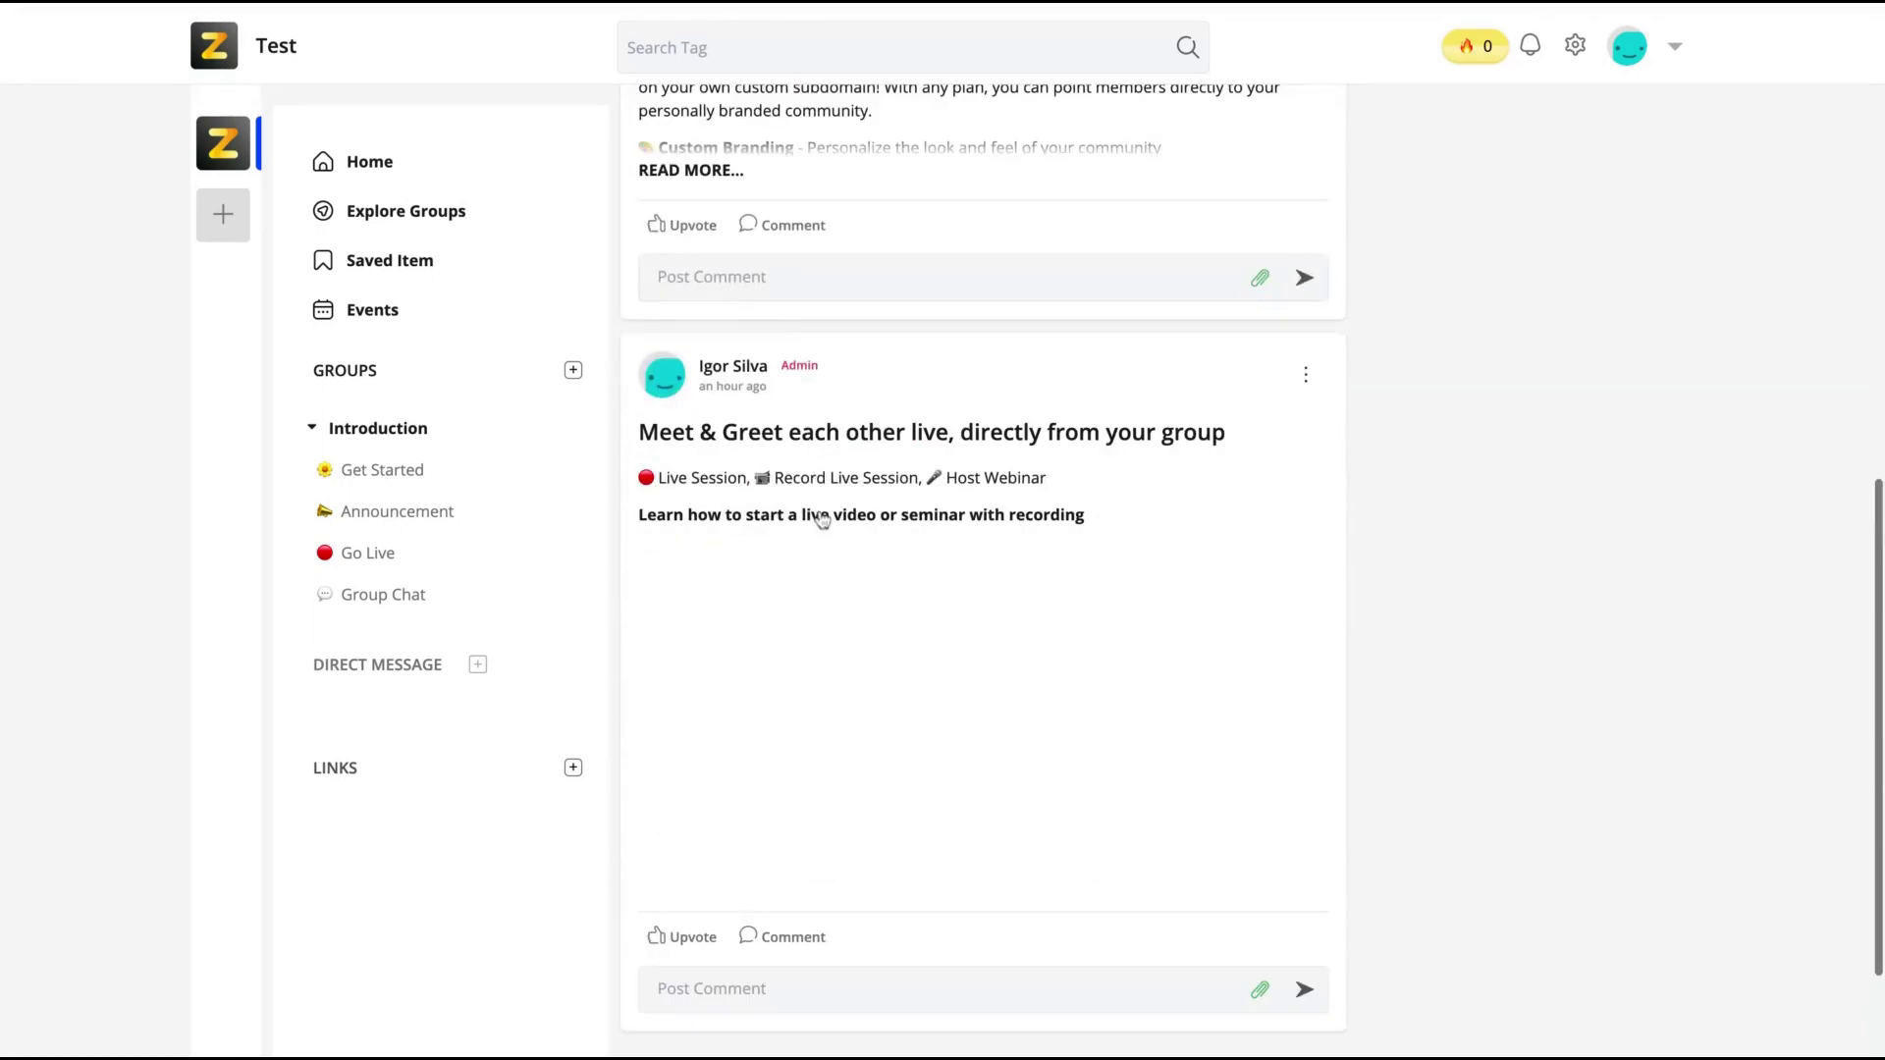
scroll(821, 521, down, 1)
scroll(821, 520, up, 5)
scroll(728, 414, up, 4)
click(862, 370)
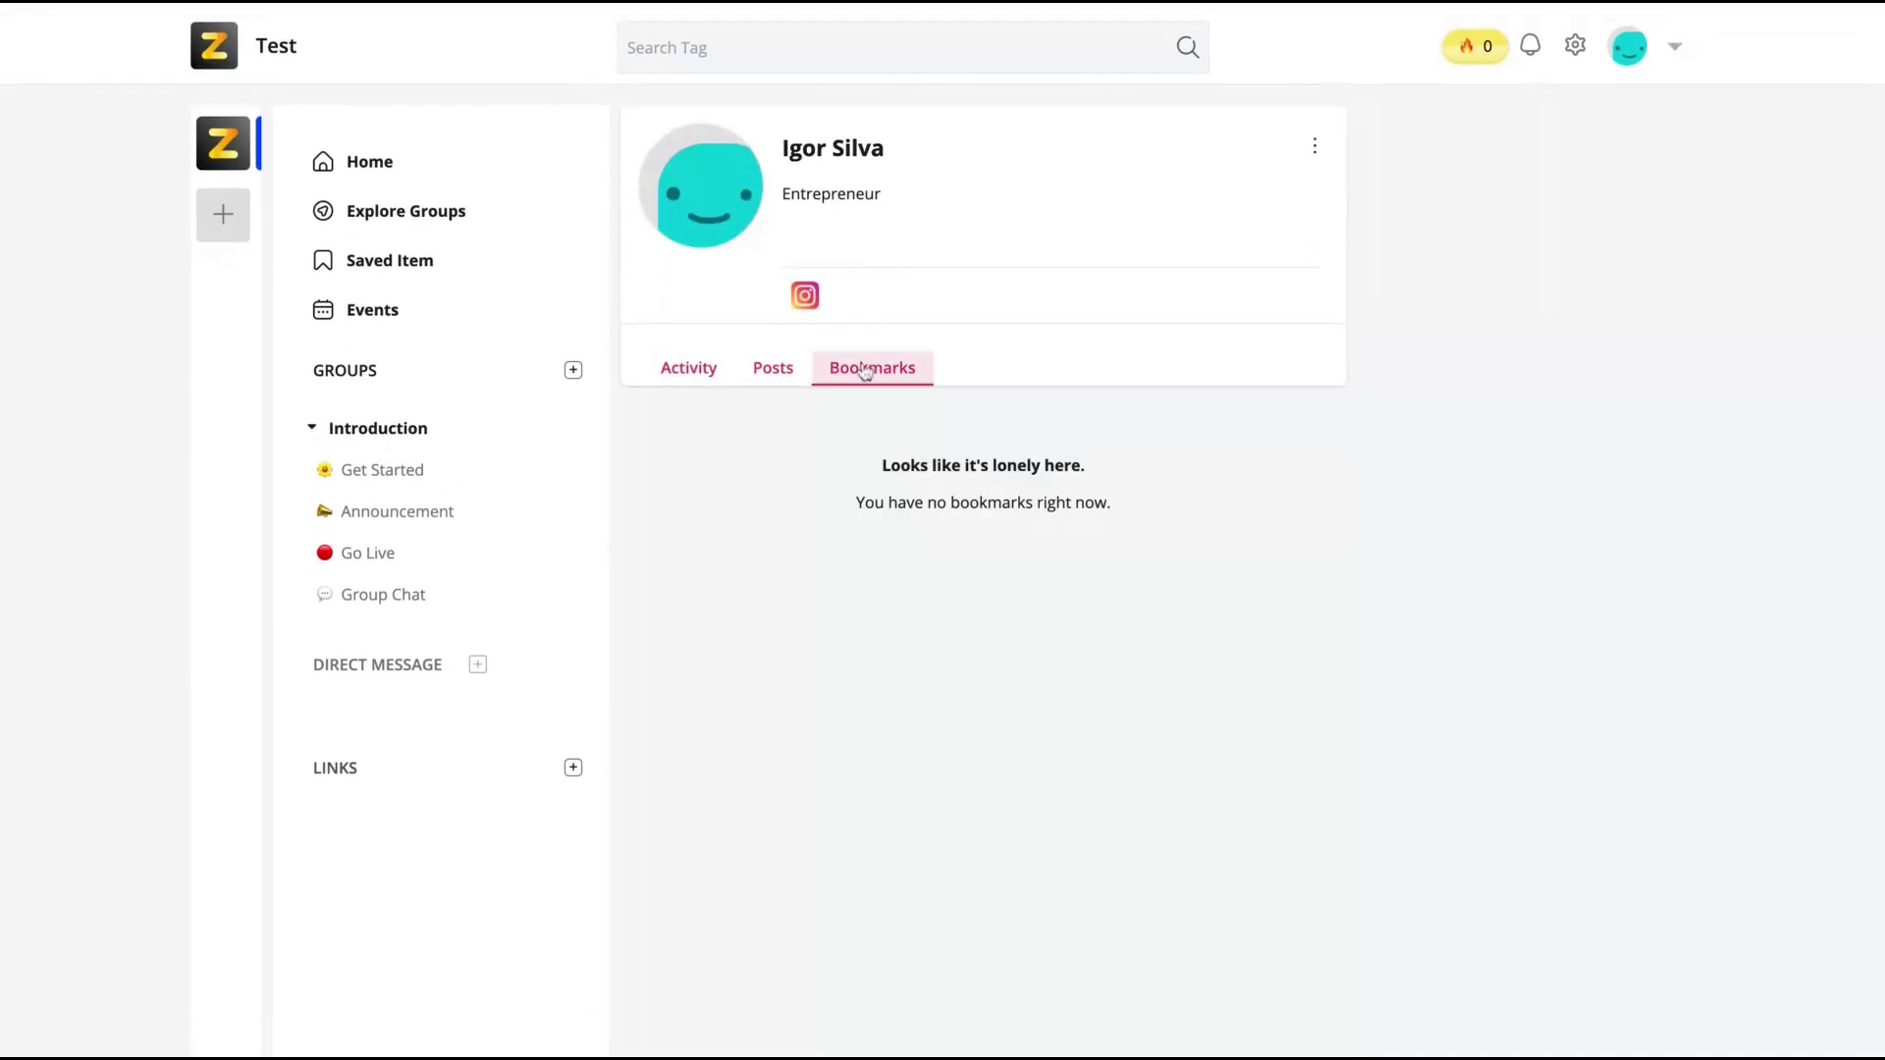
click(671, 366)
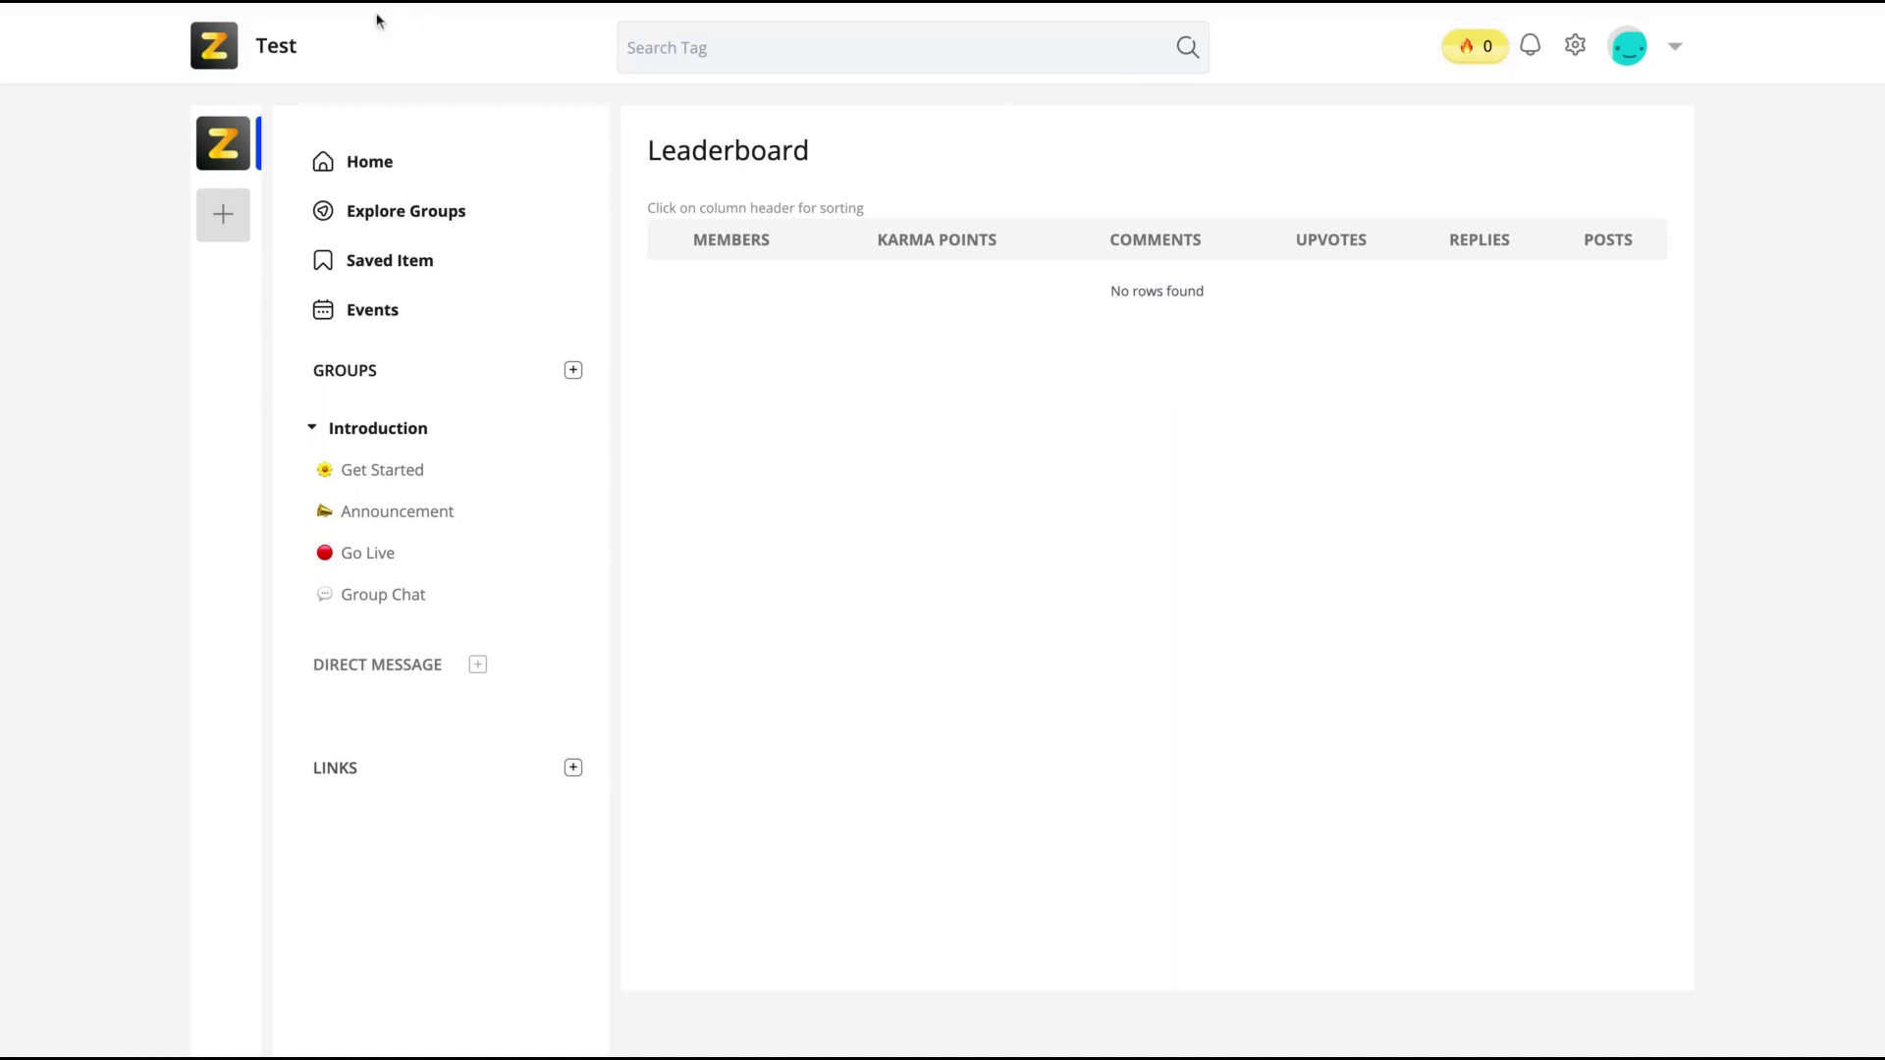
click(361, 161)
Step: Give the community banner the title SaaS Lifetime Reviews and save the banner info
click(1591, 338)
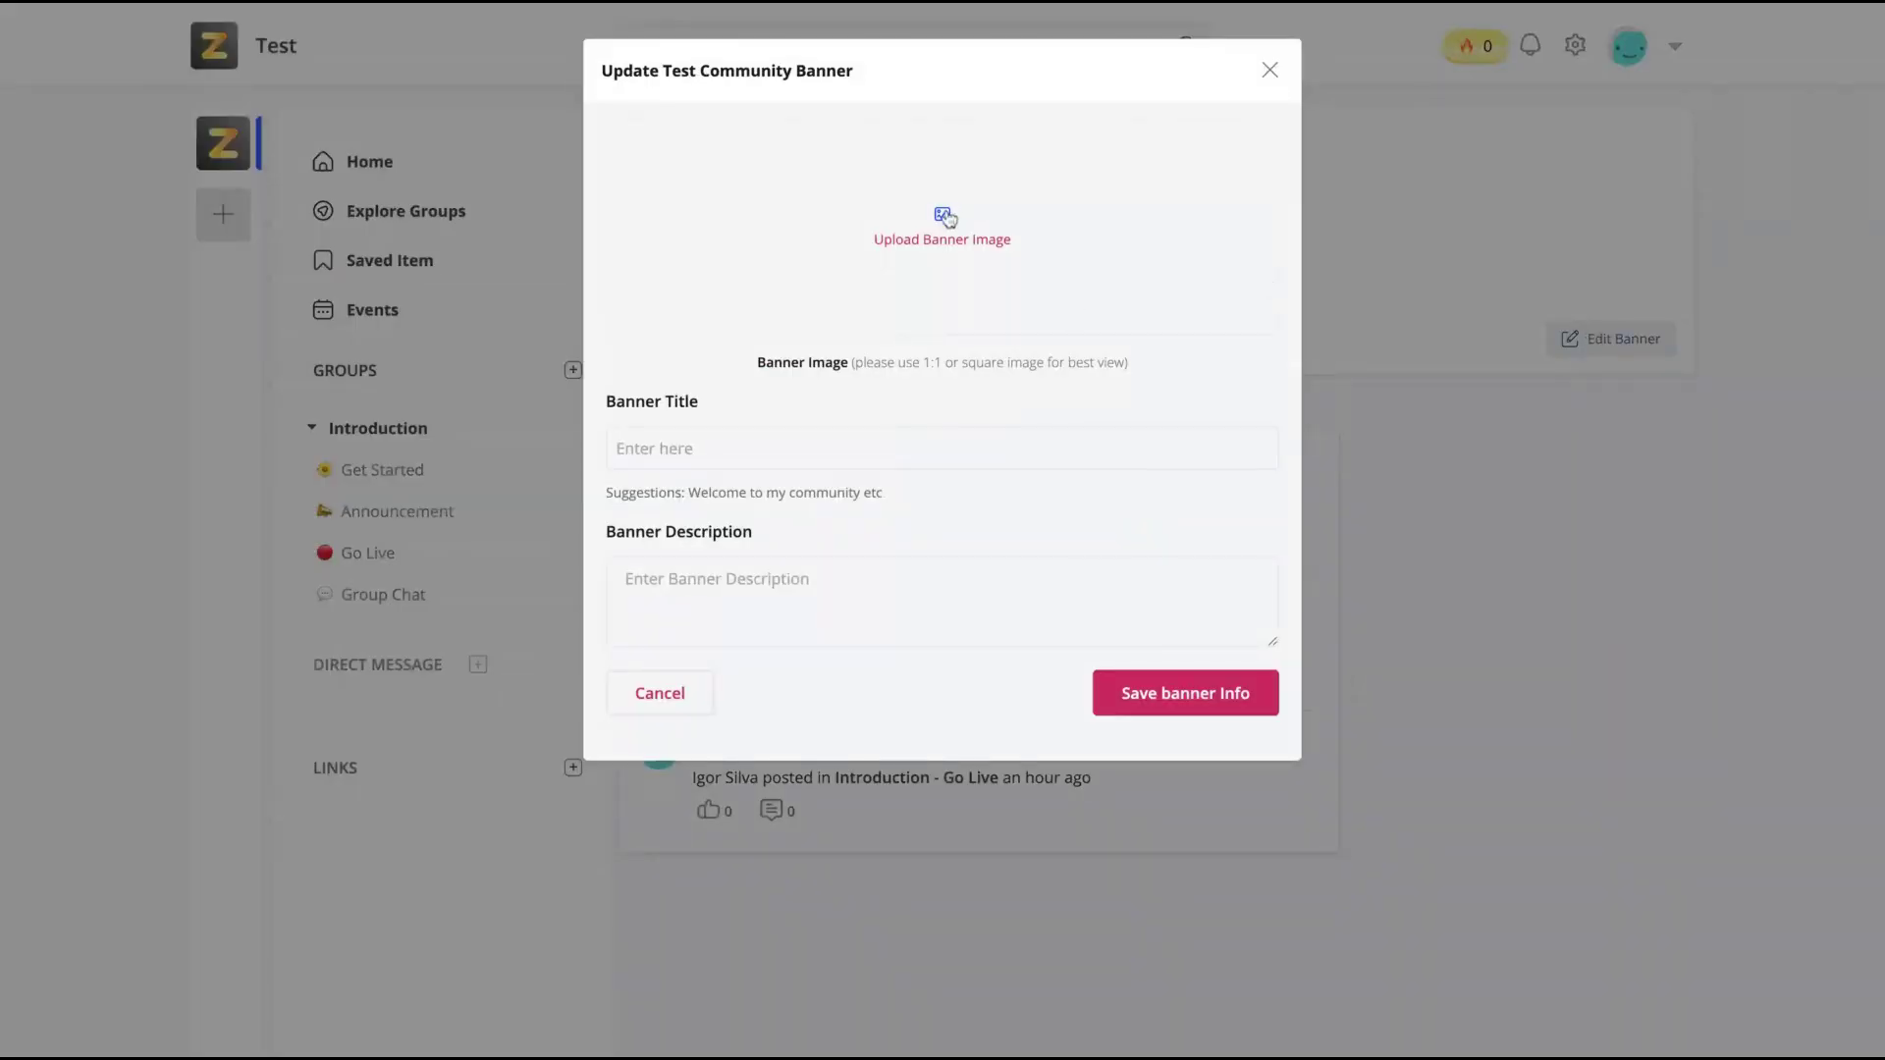
click(720, 450)
text(SaaS Lifetime Reviews)
click(719, 625)
click(1203, 704)
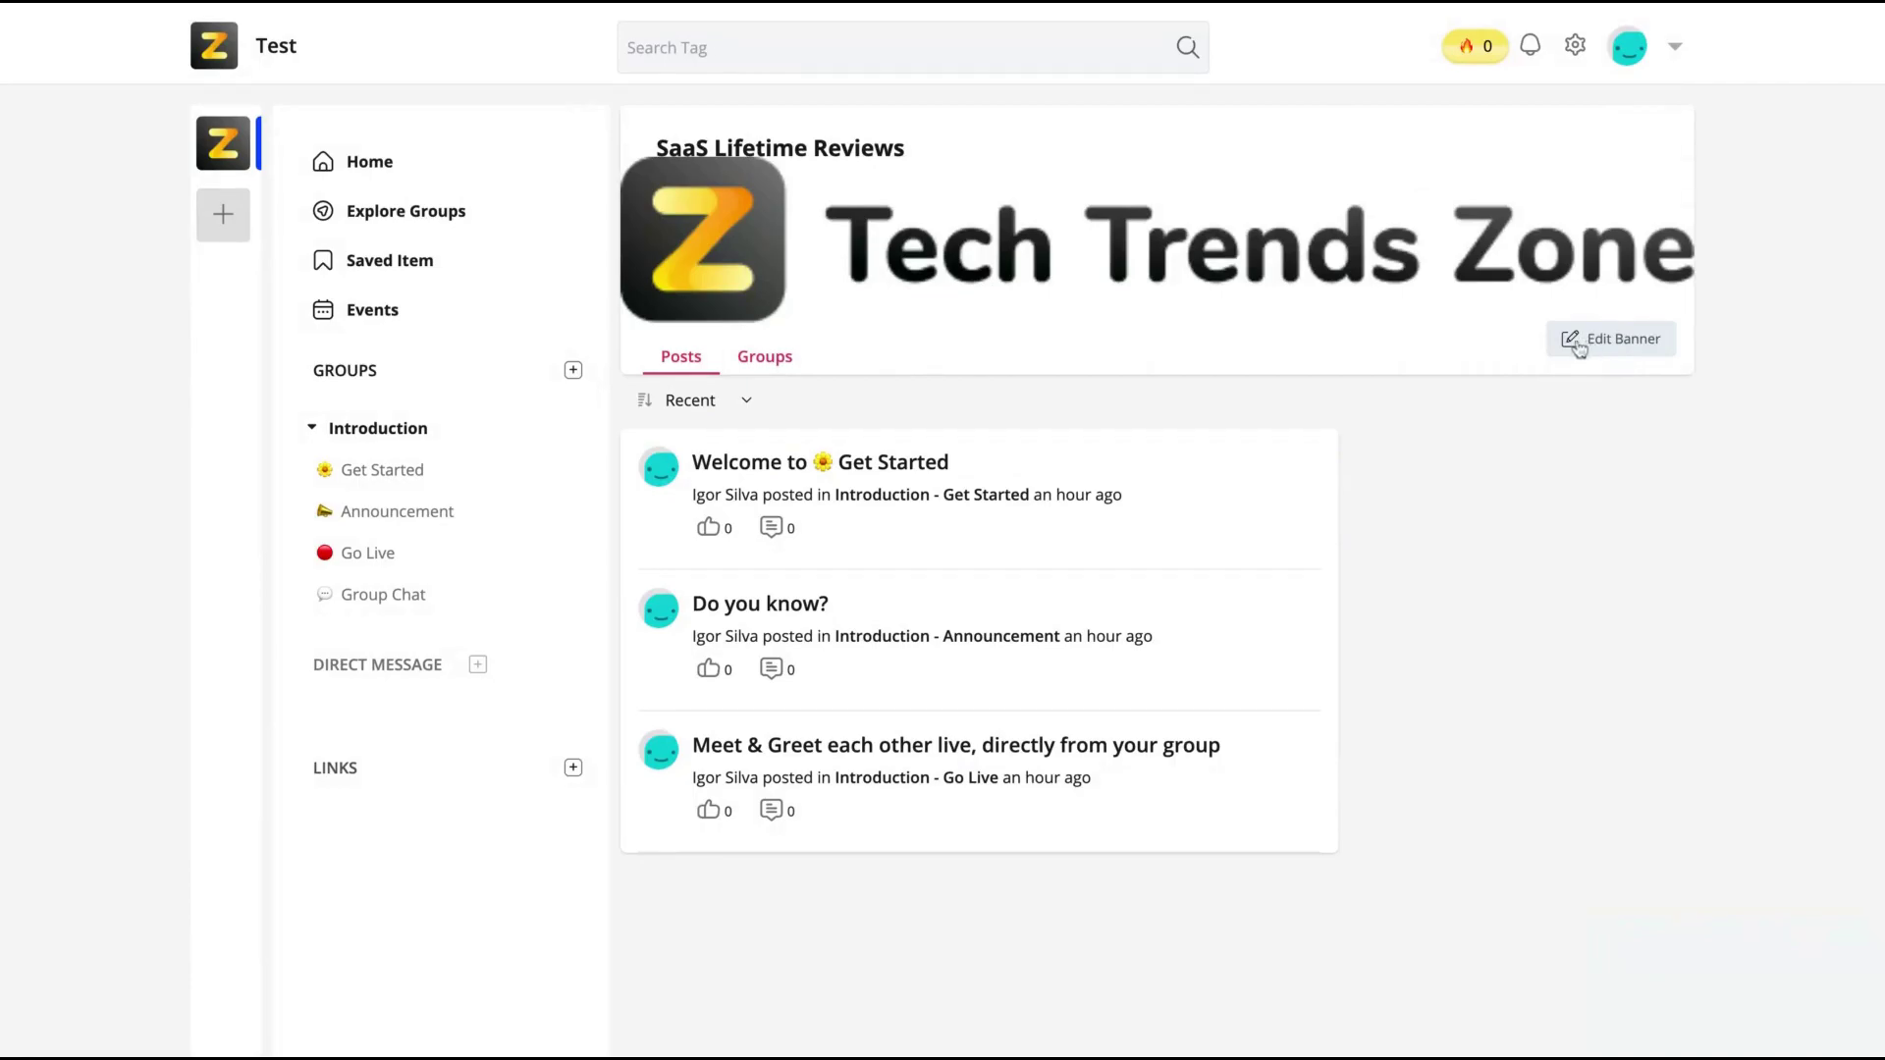
Step: Reopen the banner to add the AppSumo image, then check the feed's Groups and Posts views
click(1577, 348)
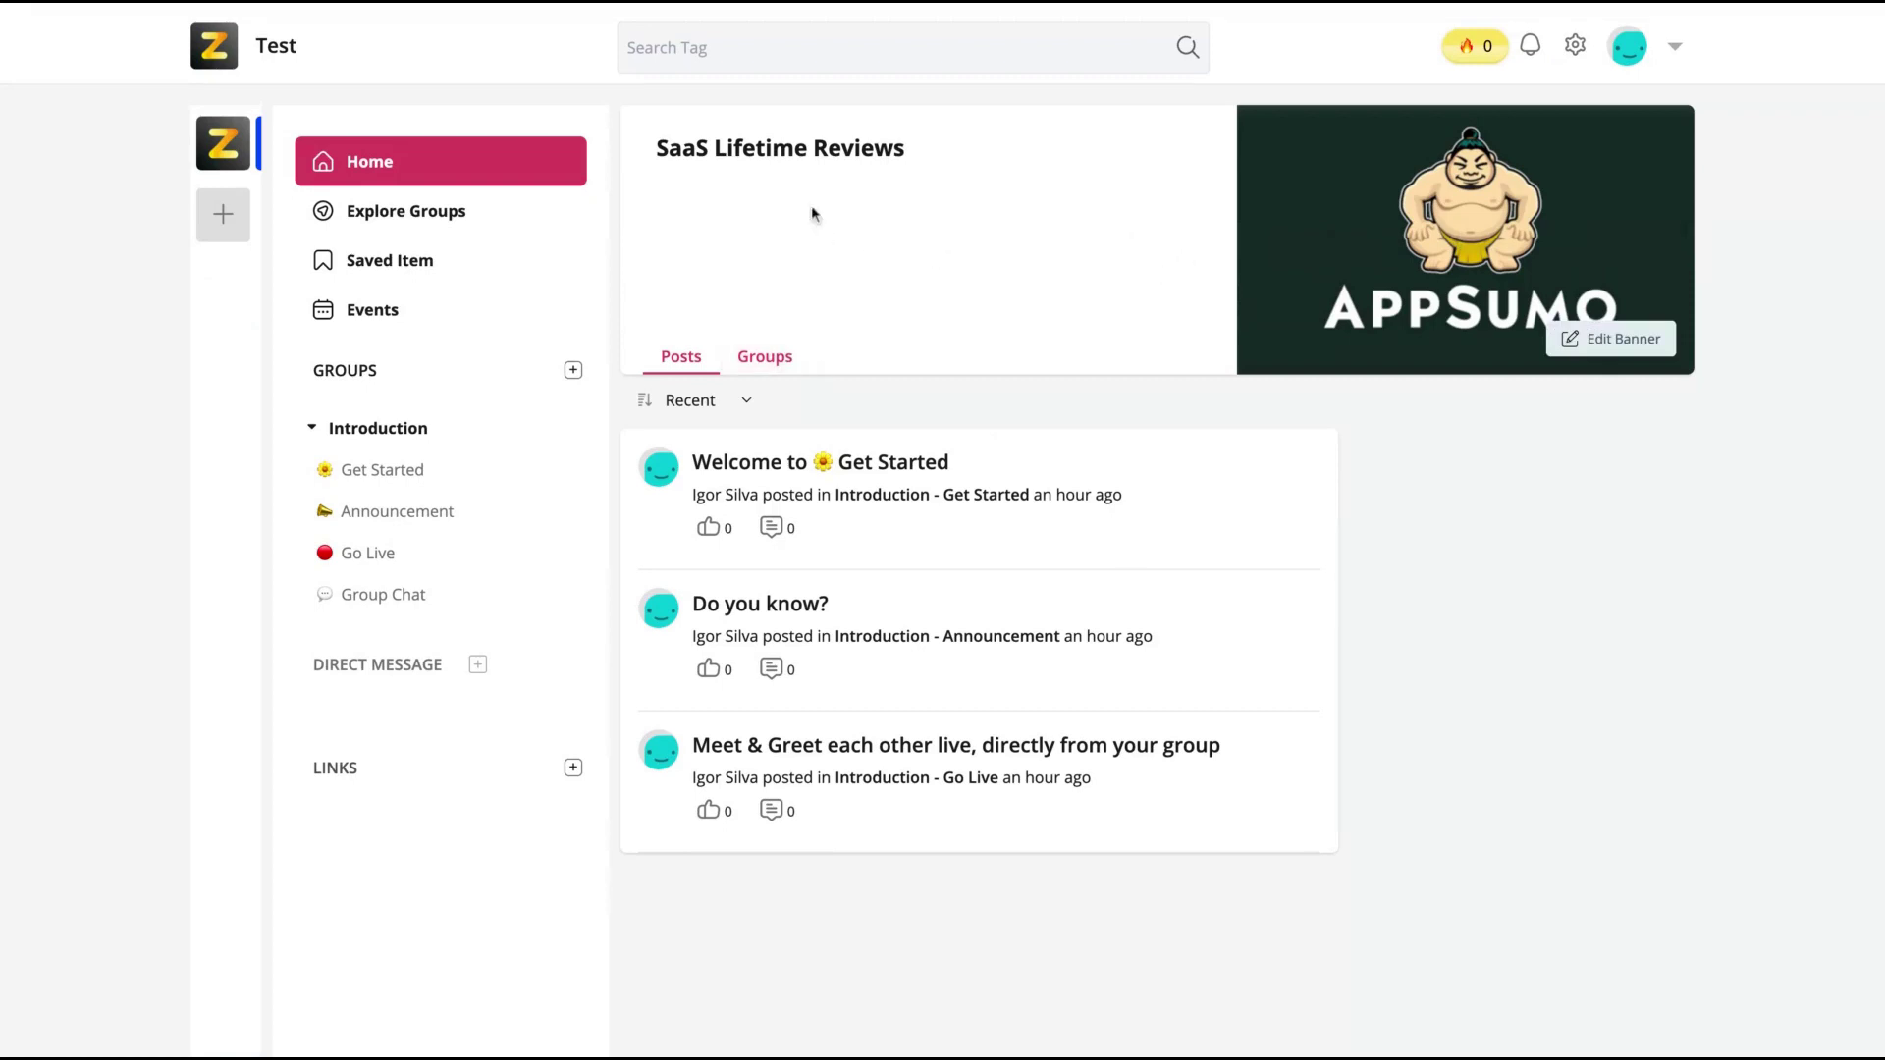
click(681, 358)
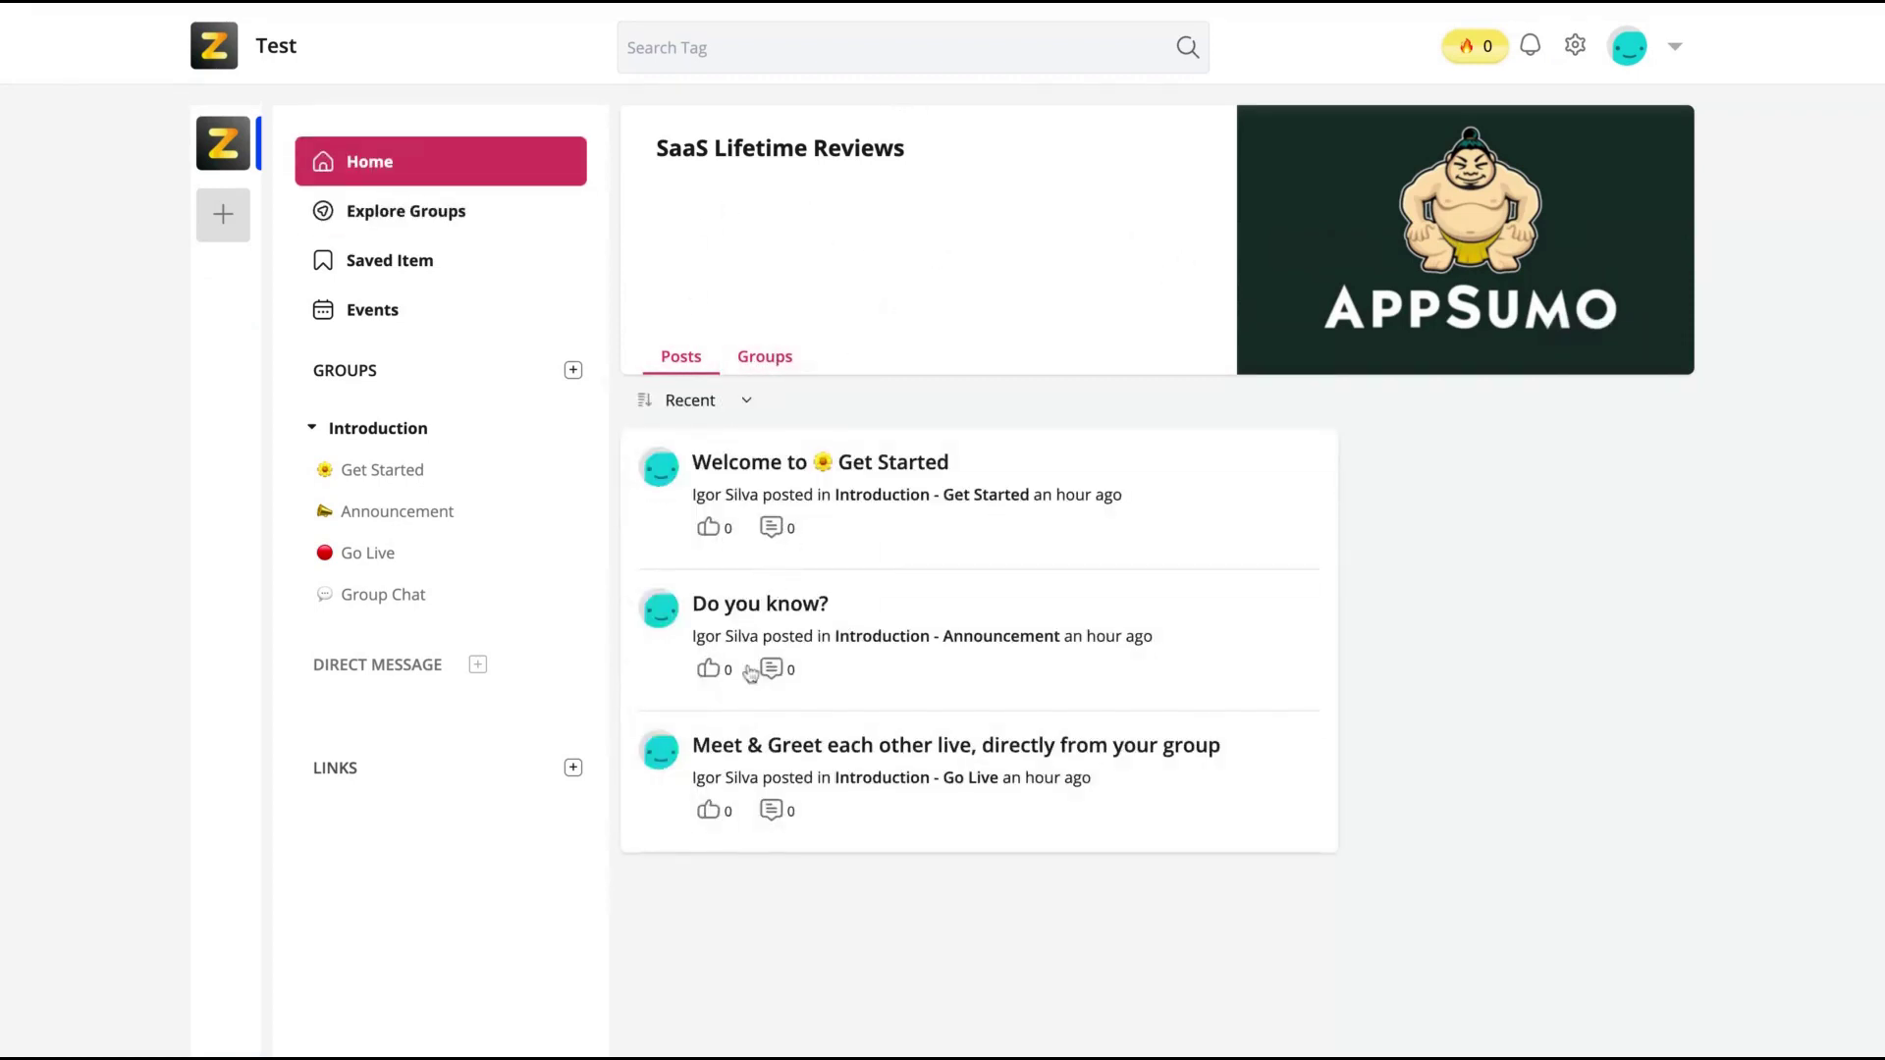
click(760, 357)
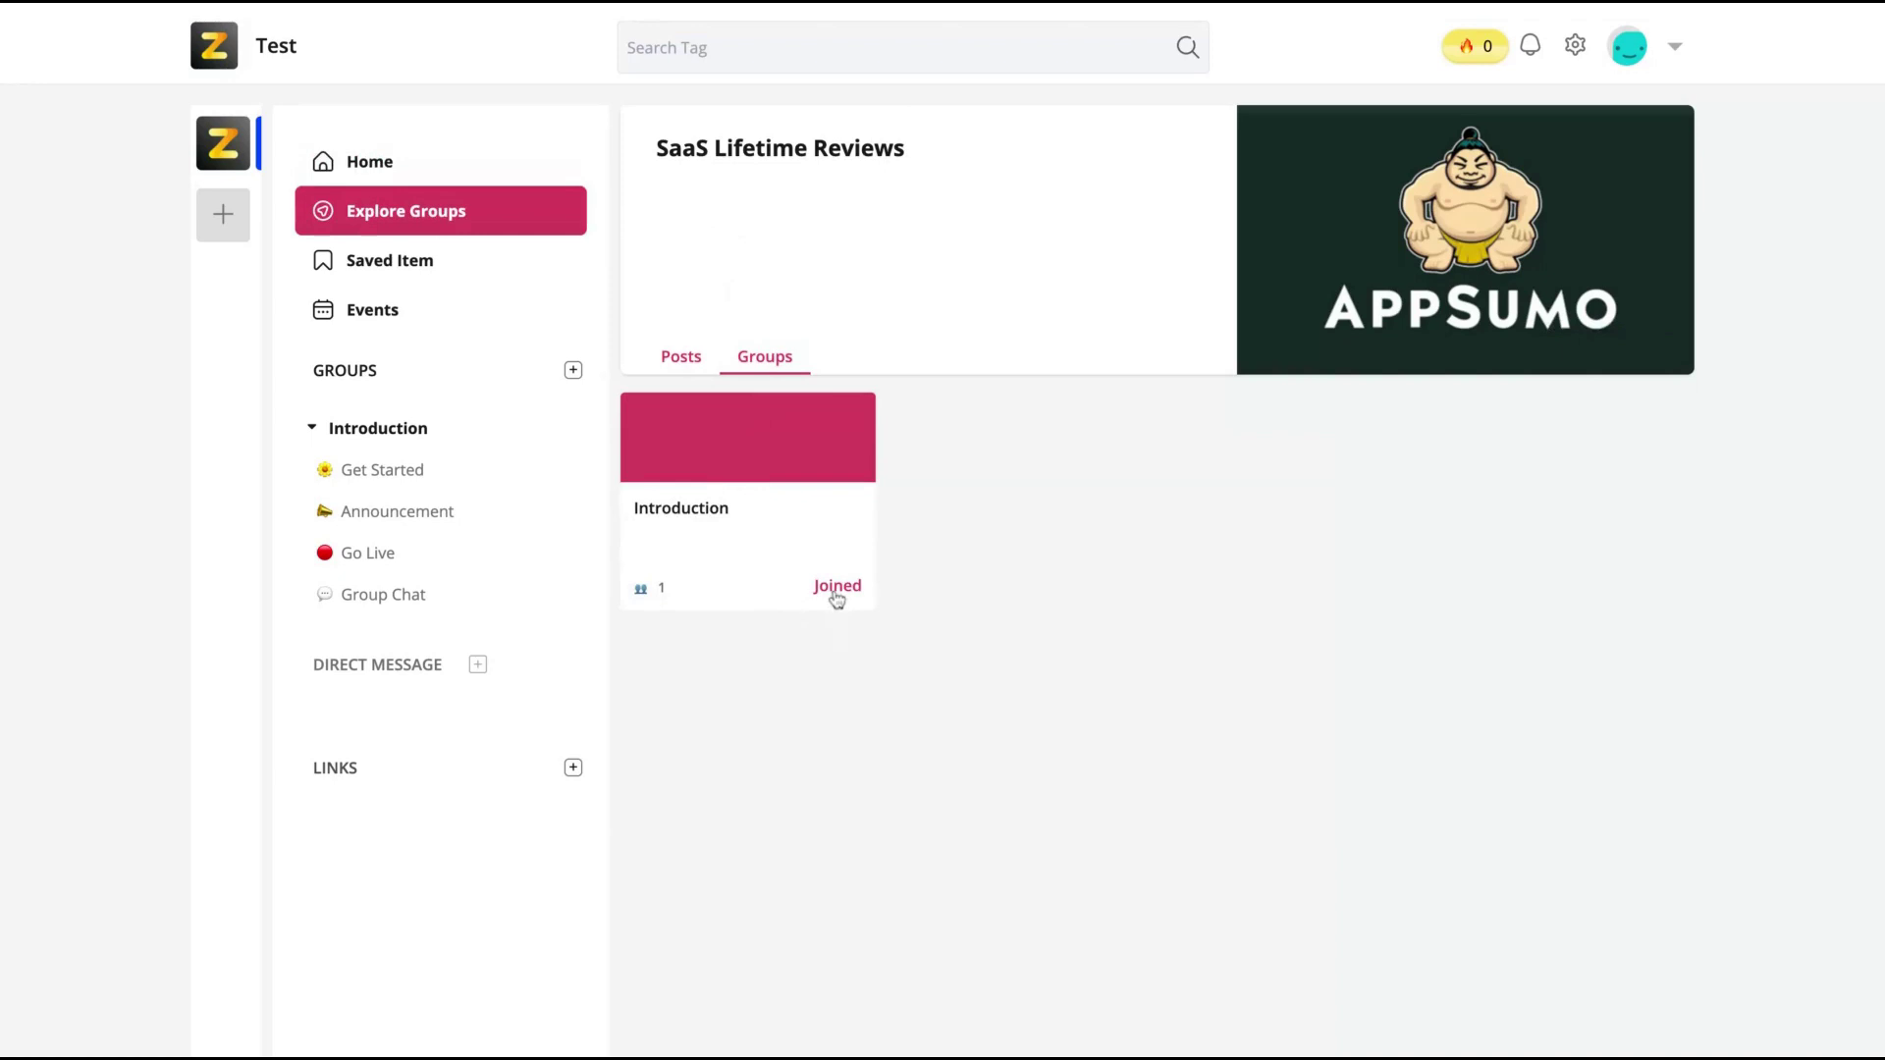
click(680, 356)
Step: Start a new event from the events calendar with the AppSumo Hangout name and description
click(545, 311)
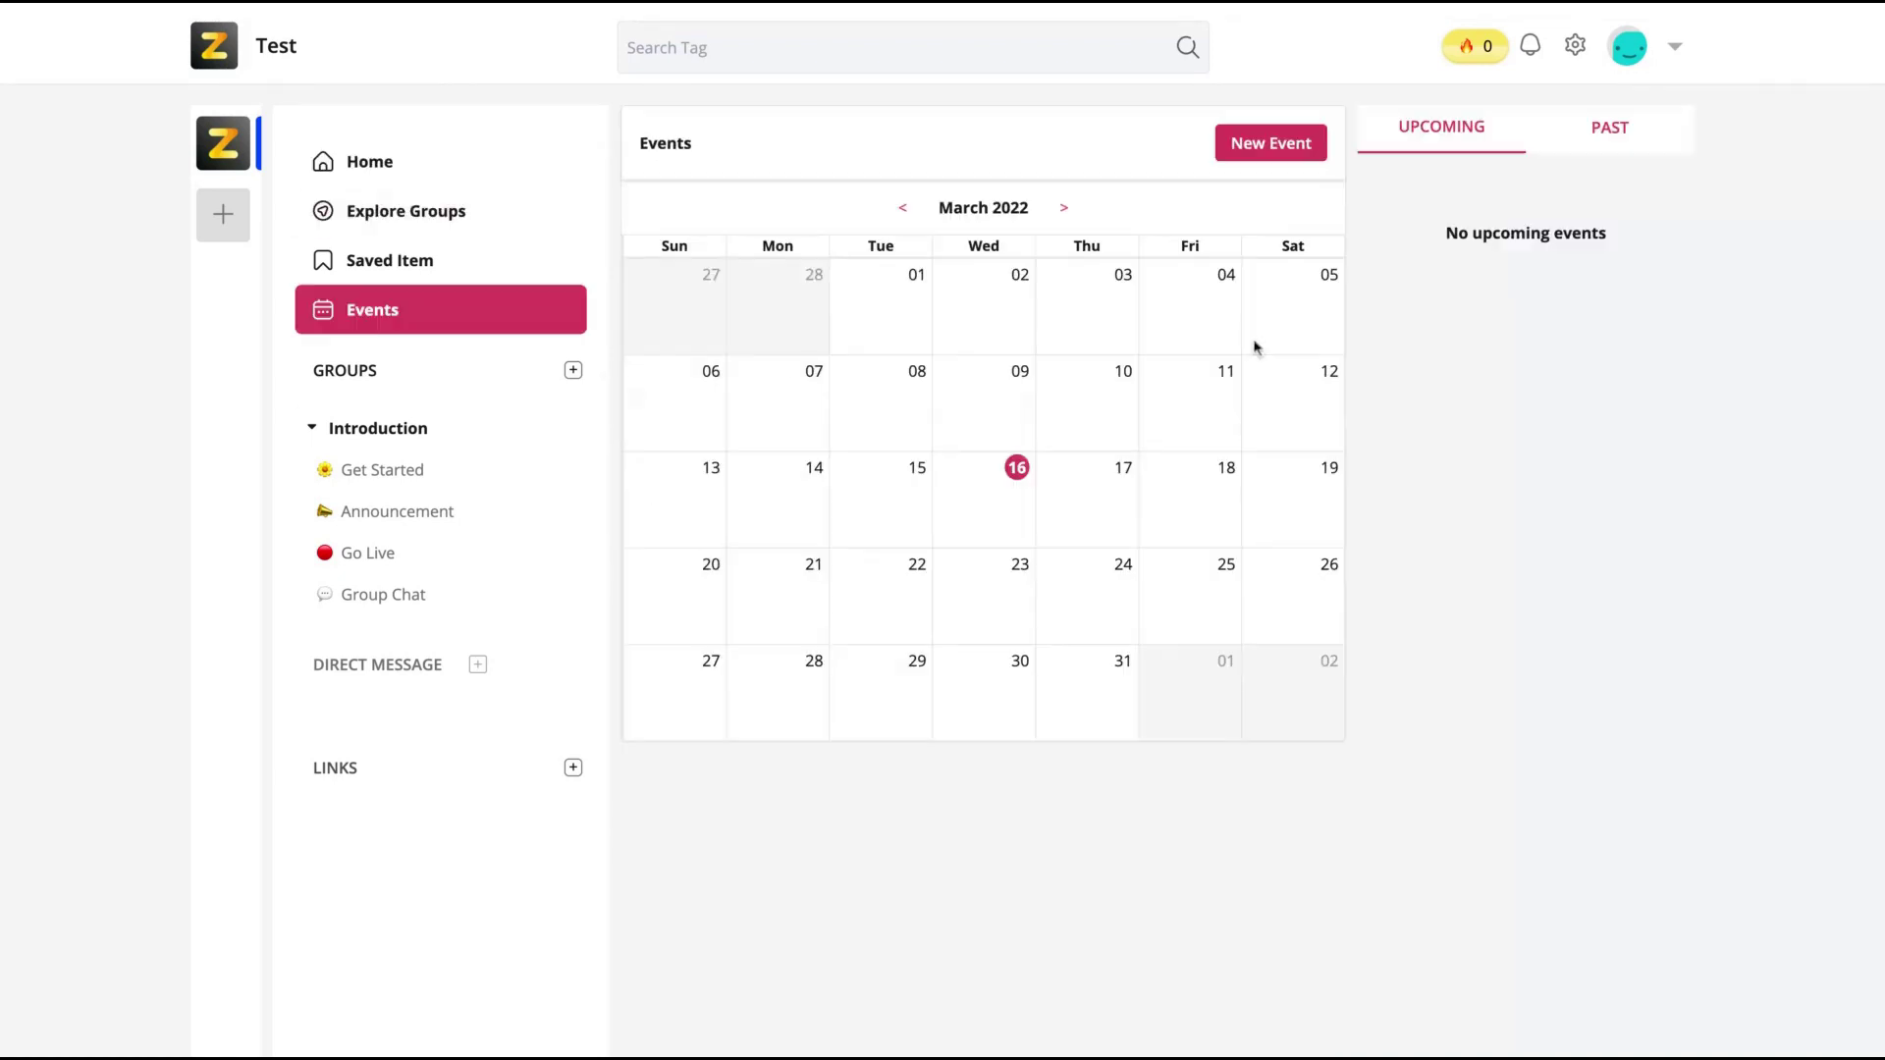
click(1276, 152)
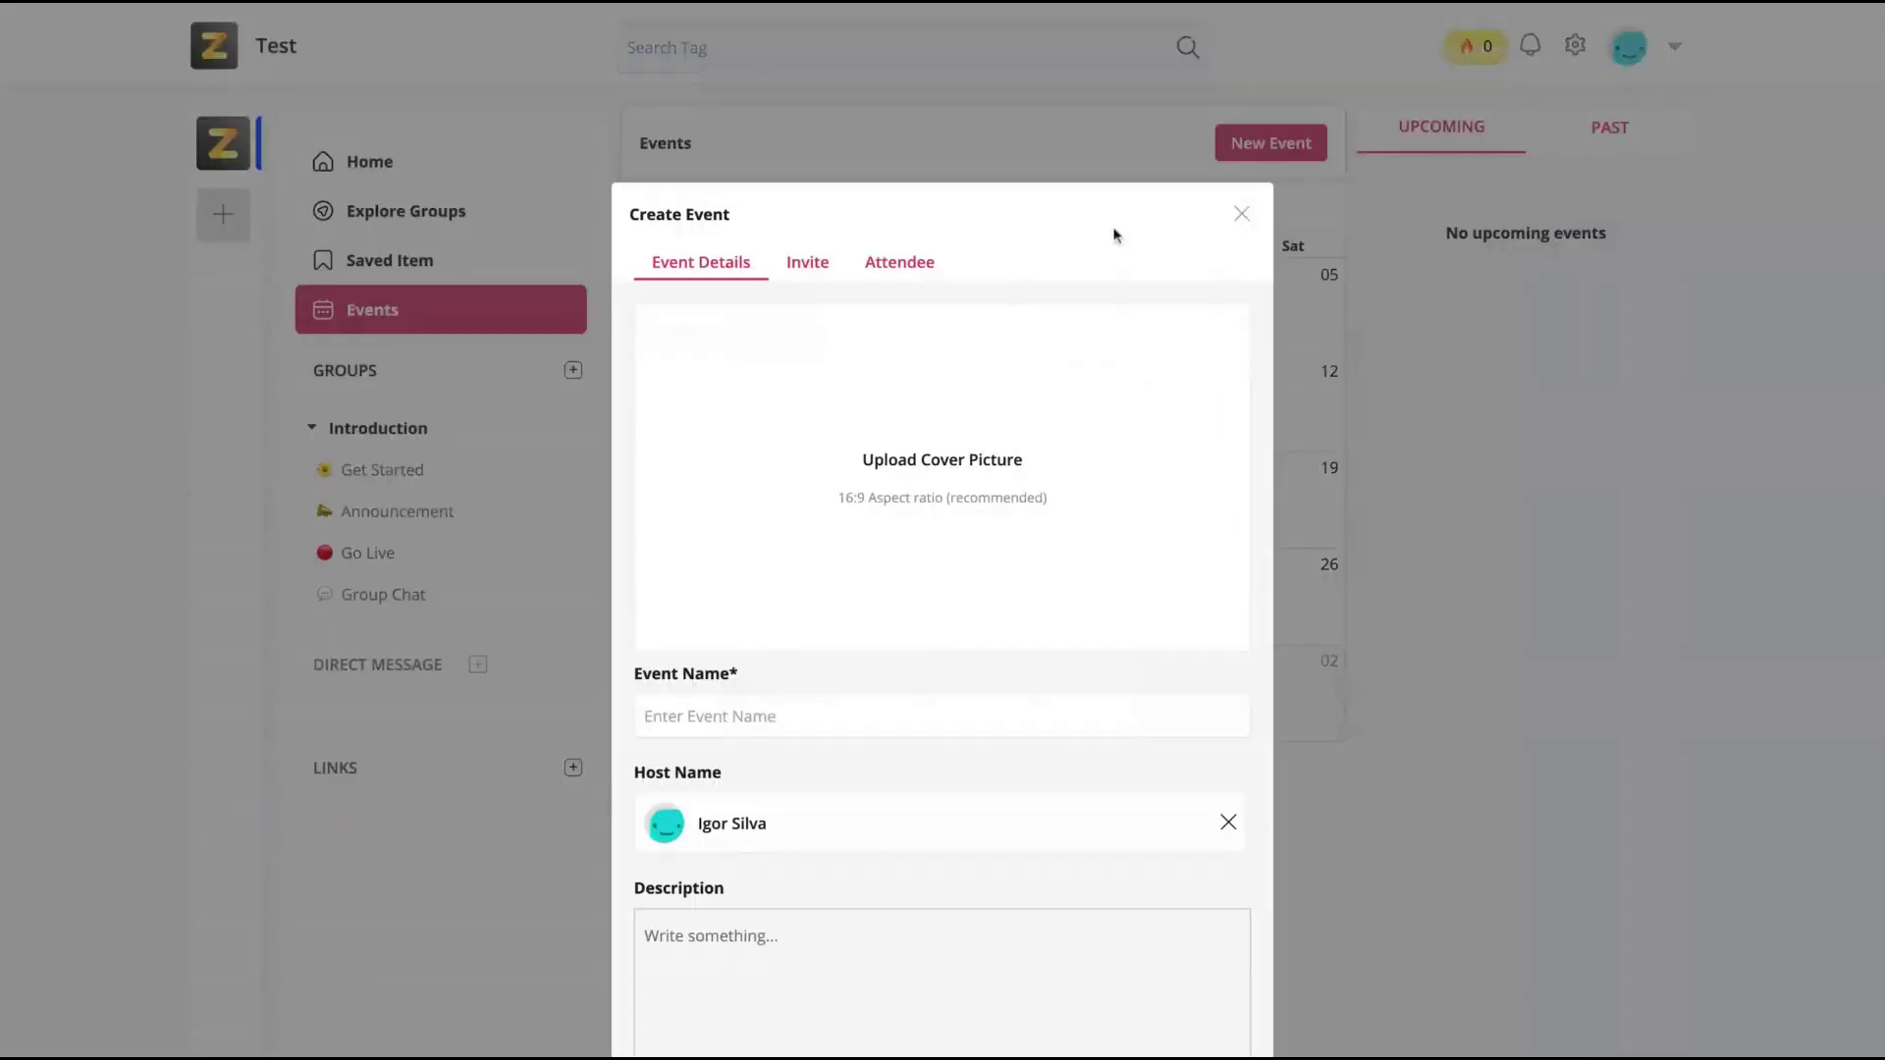
scroll(824, 523, down, 1)
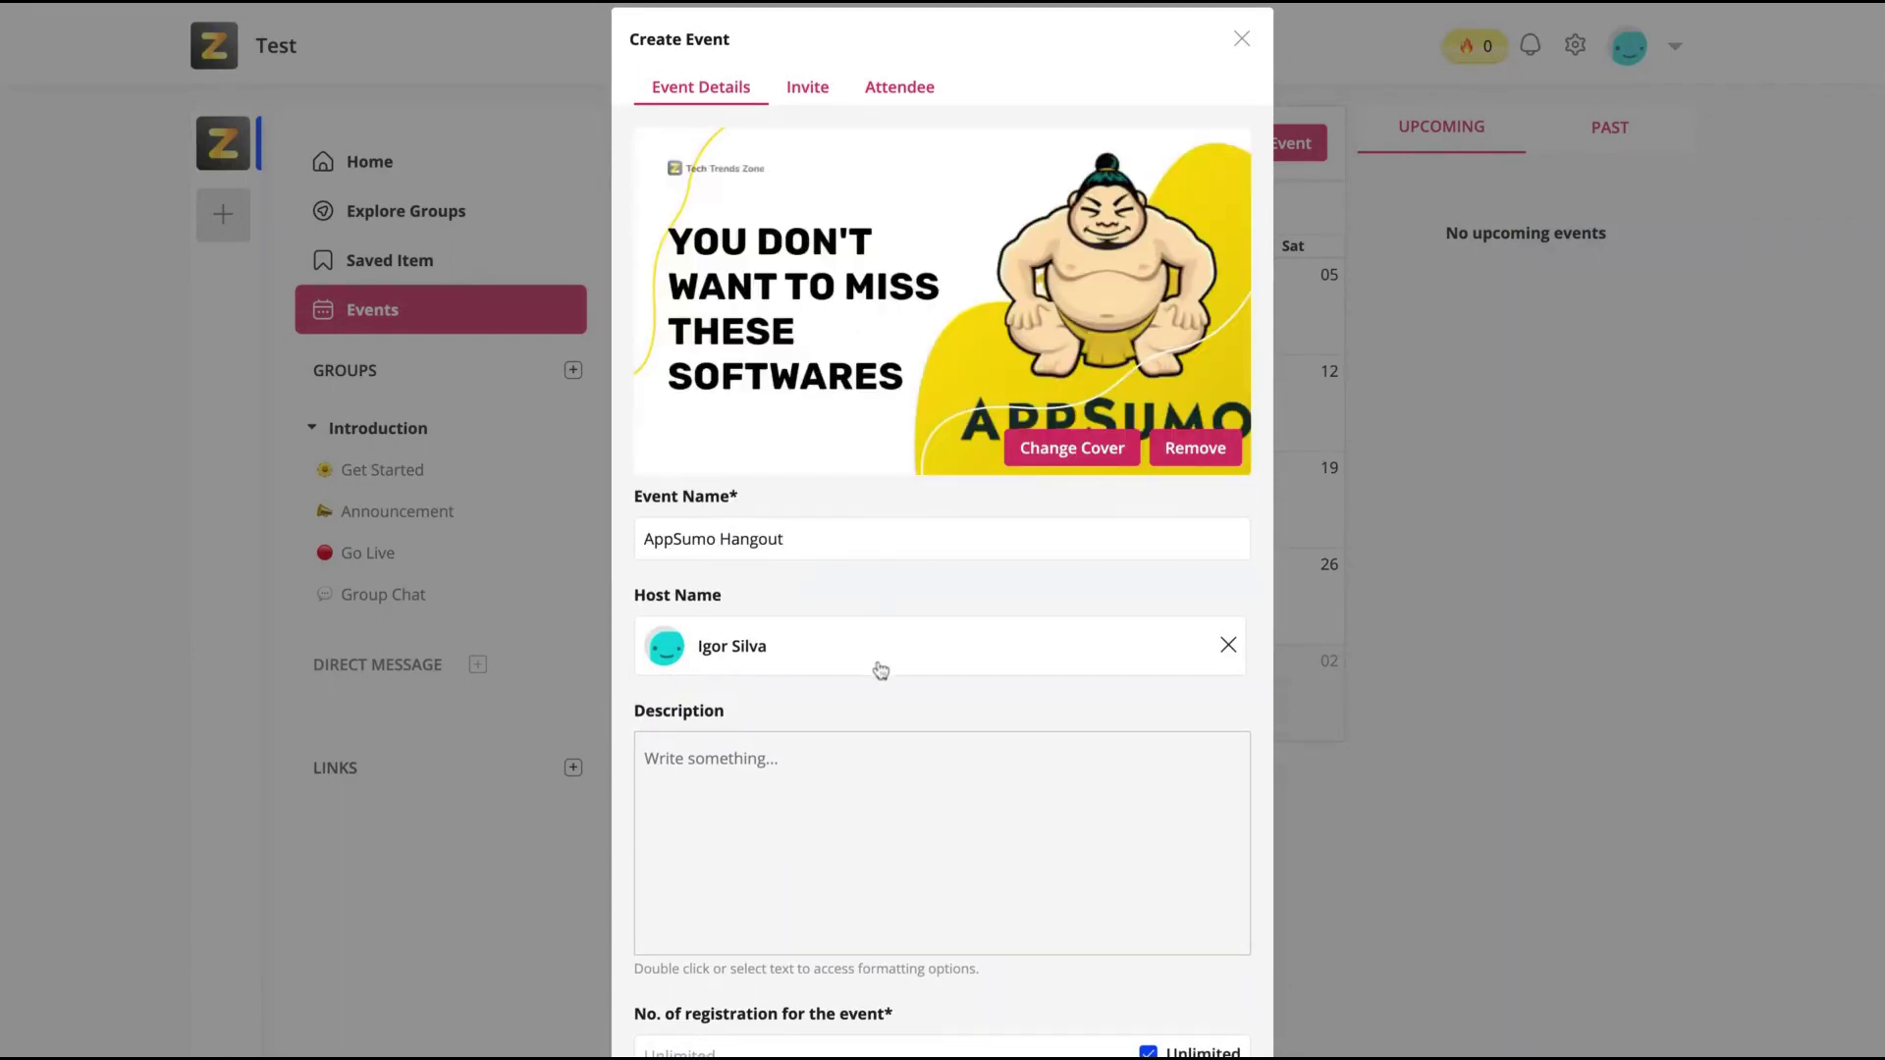
scroll(875, 668, down, 2)
click(800, 599)
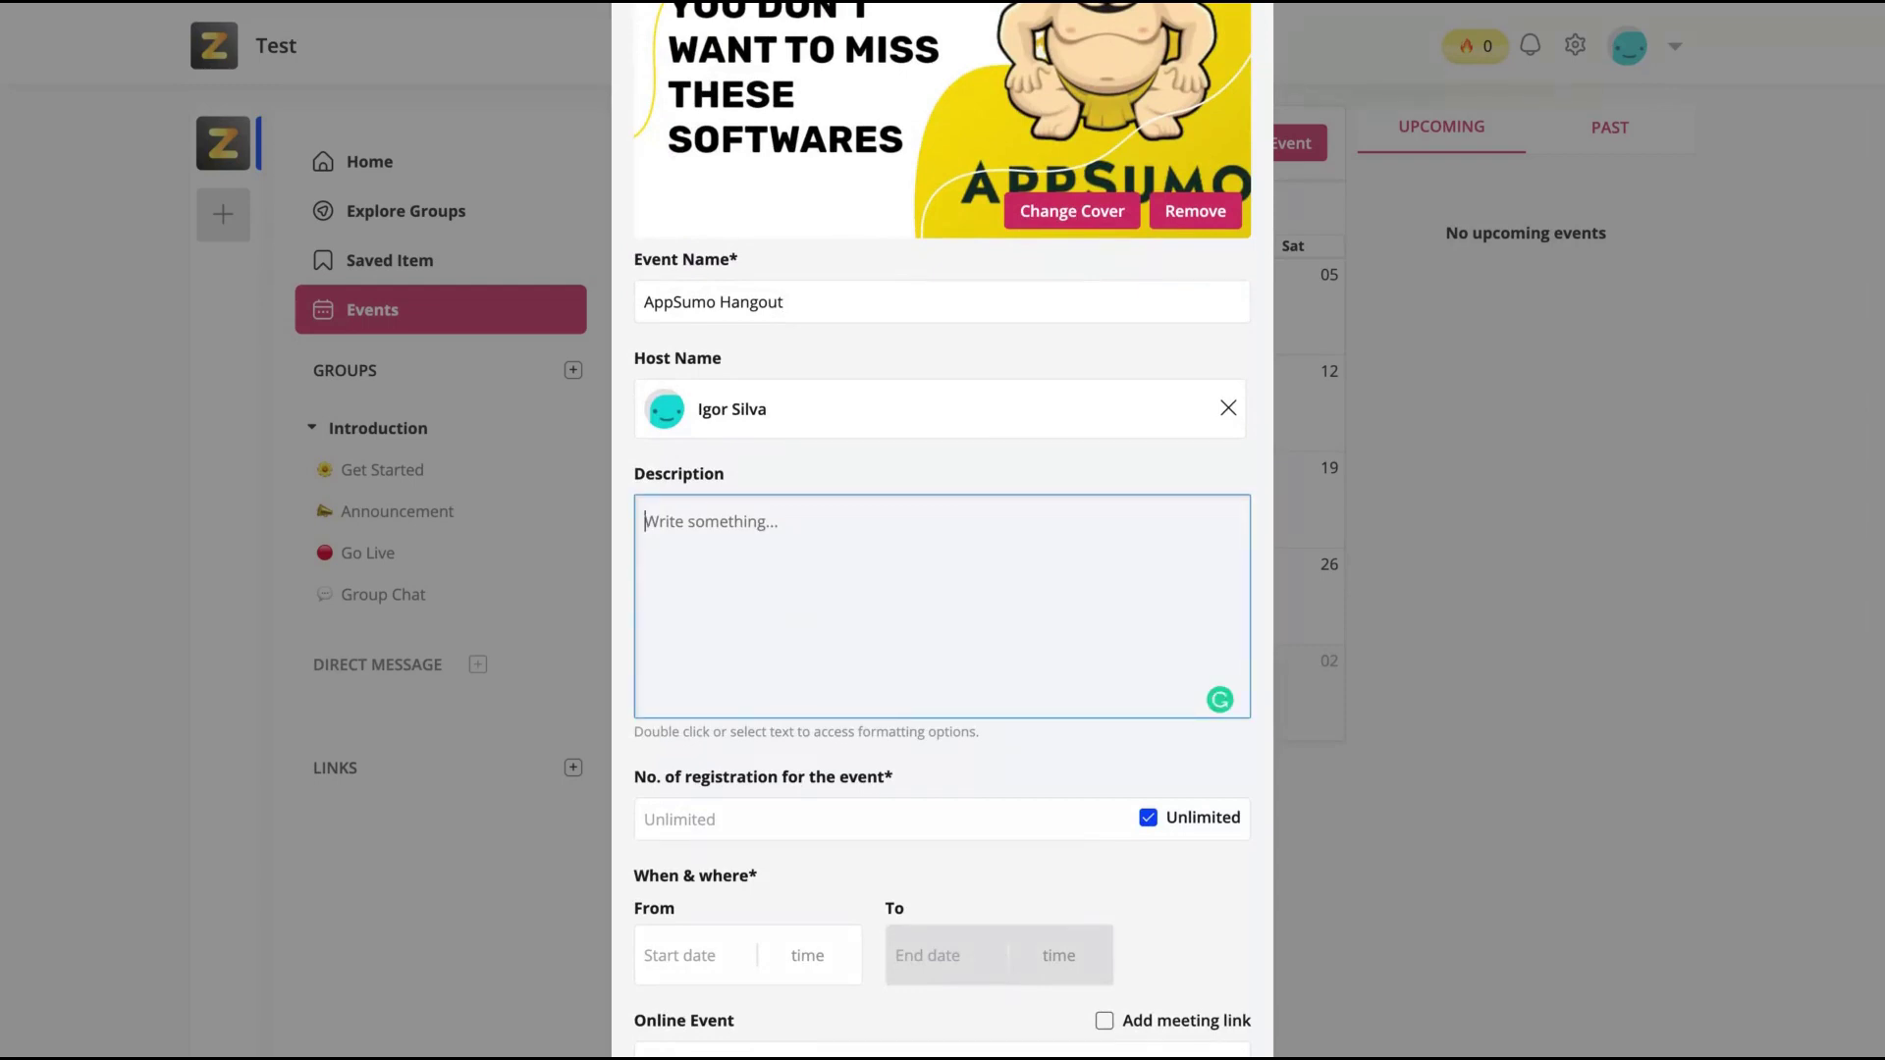
text(AppSumo description.)
scroll(1029, 486, down, 3)
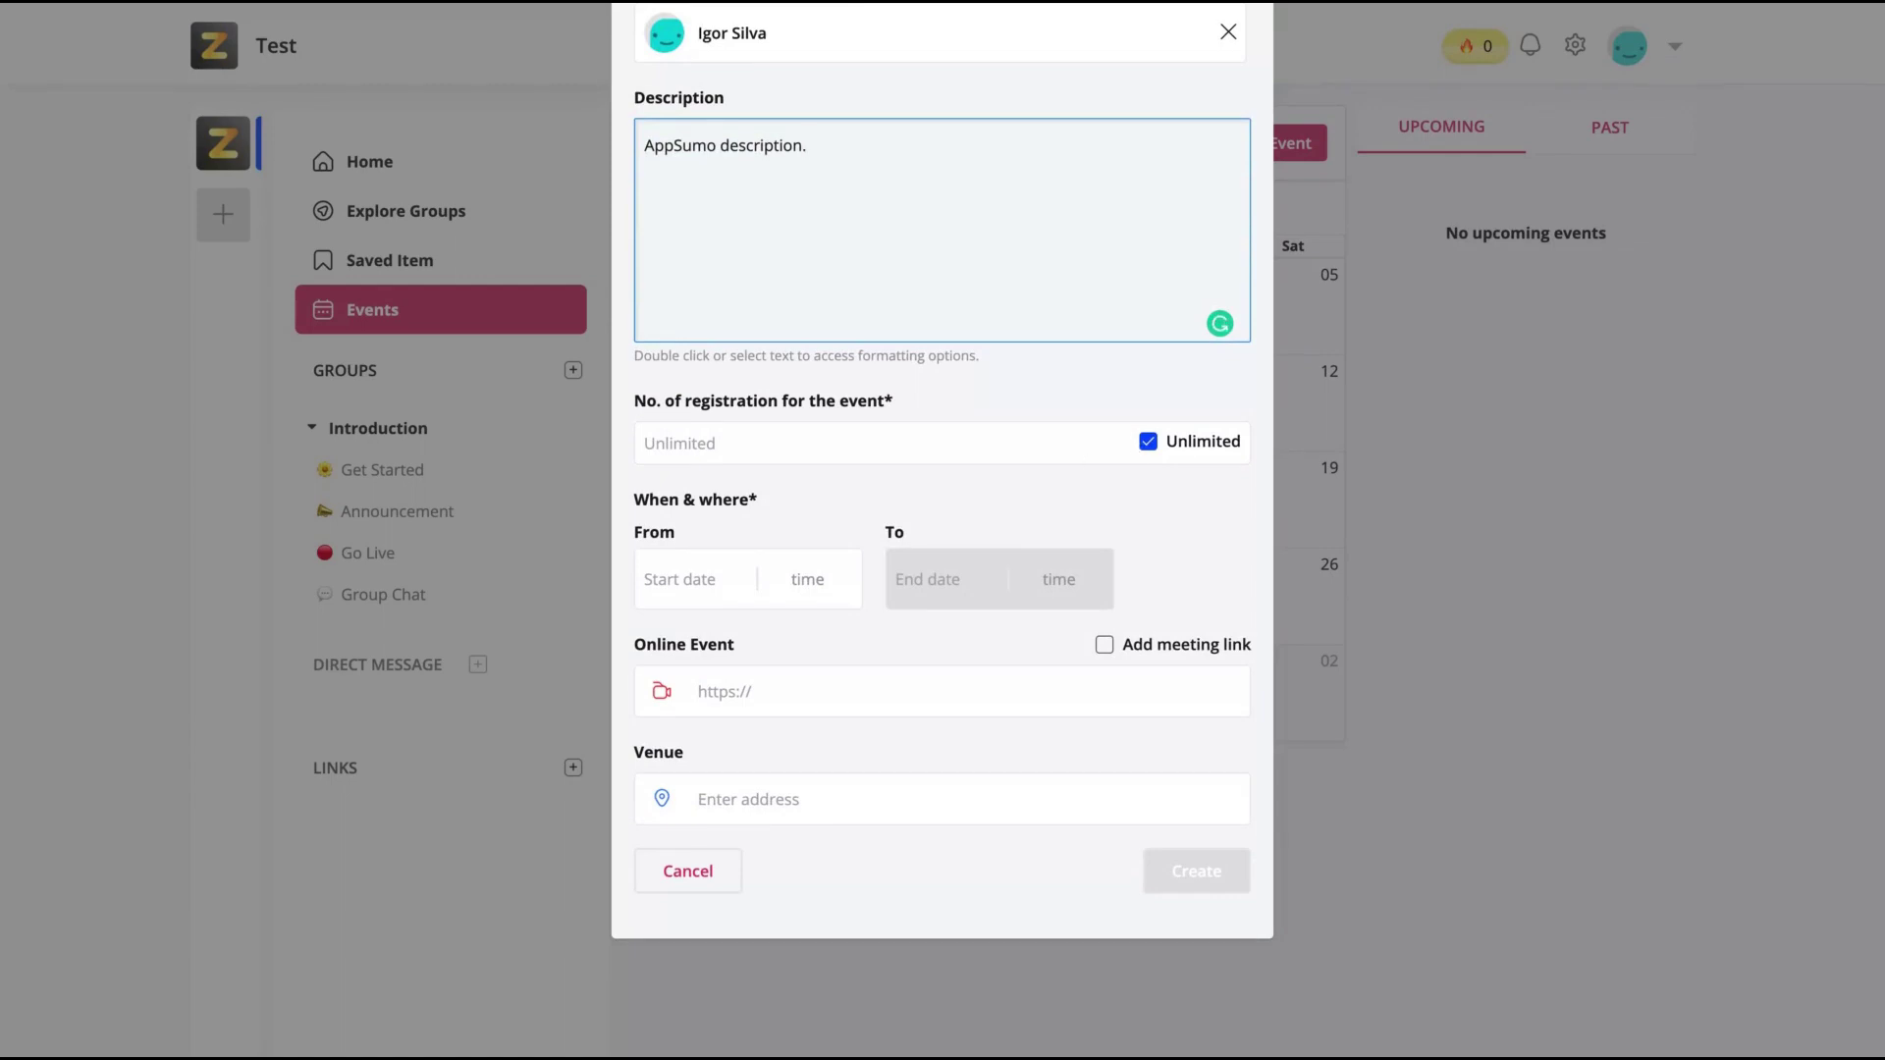
Step: Set 16 March 5:00 PM to 17 March 4:00 PM, add a meeting link, and create the event
click(701, 582)
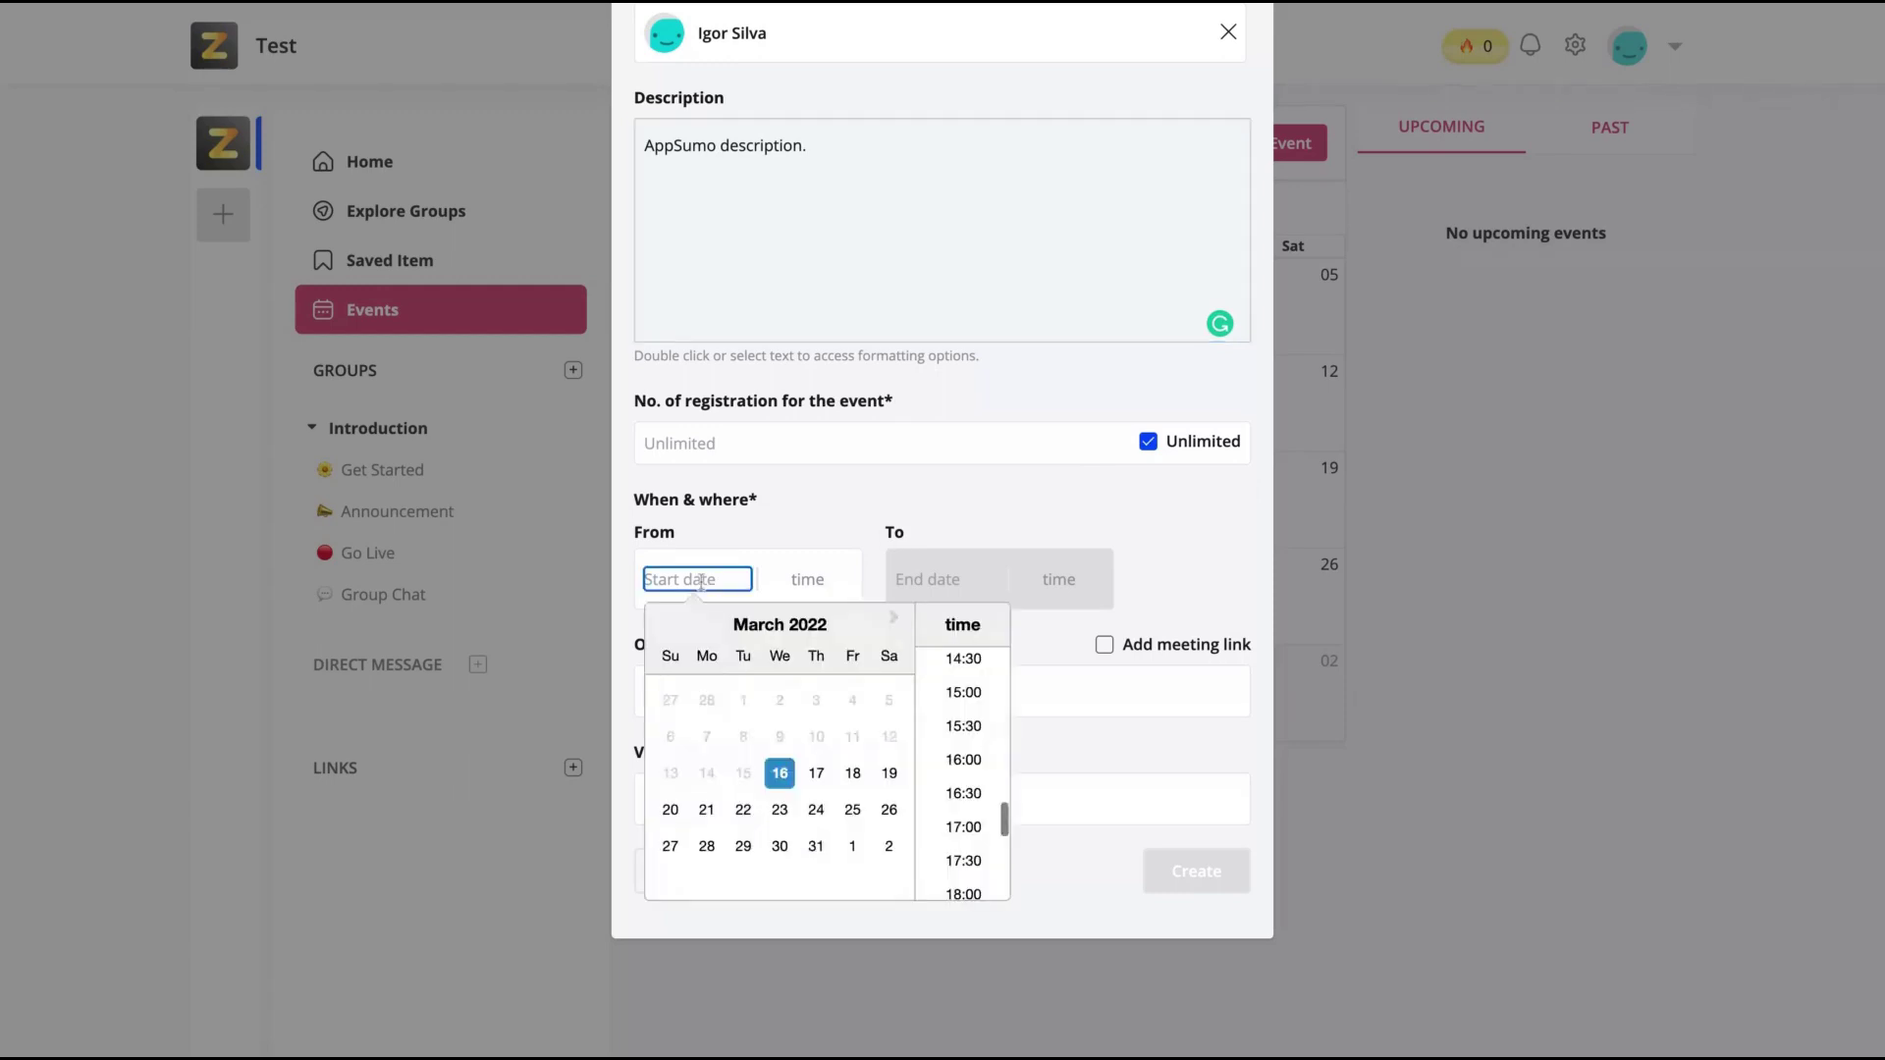
click(961, 828)
click(933, 575)
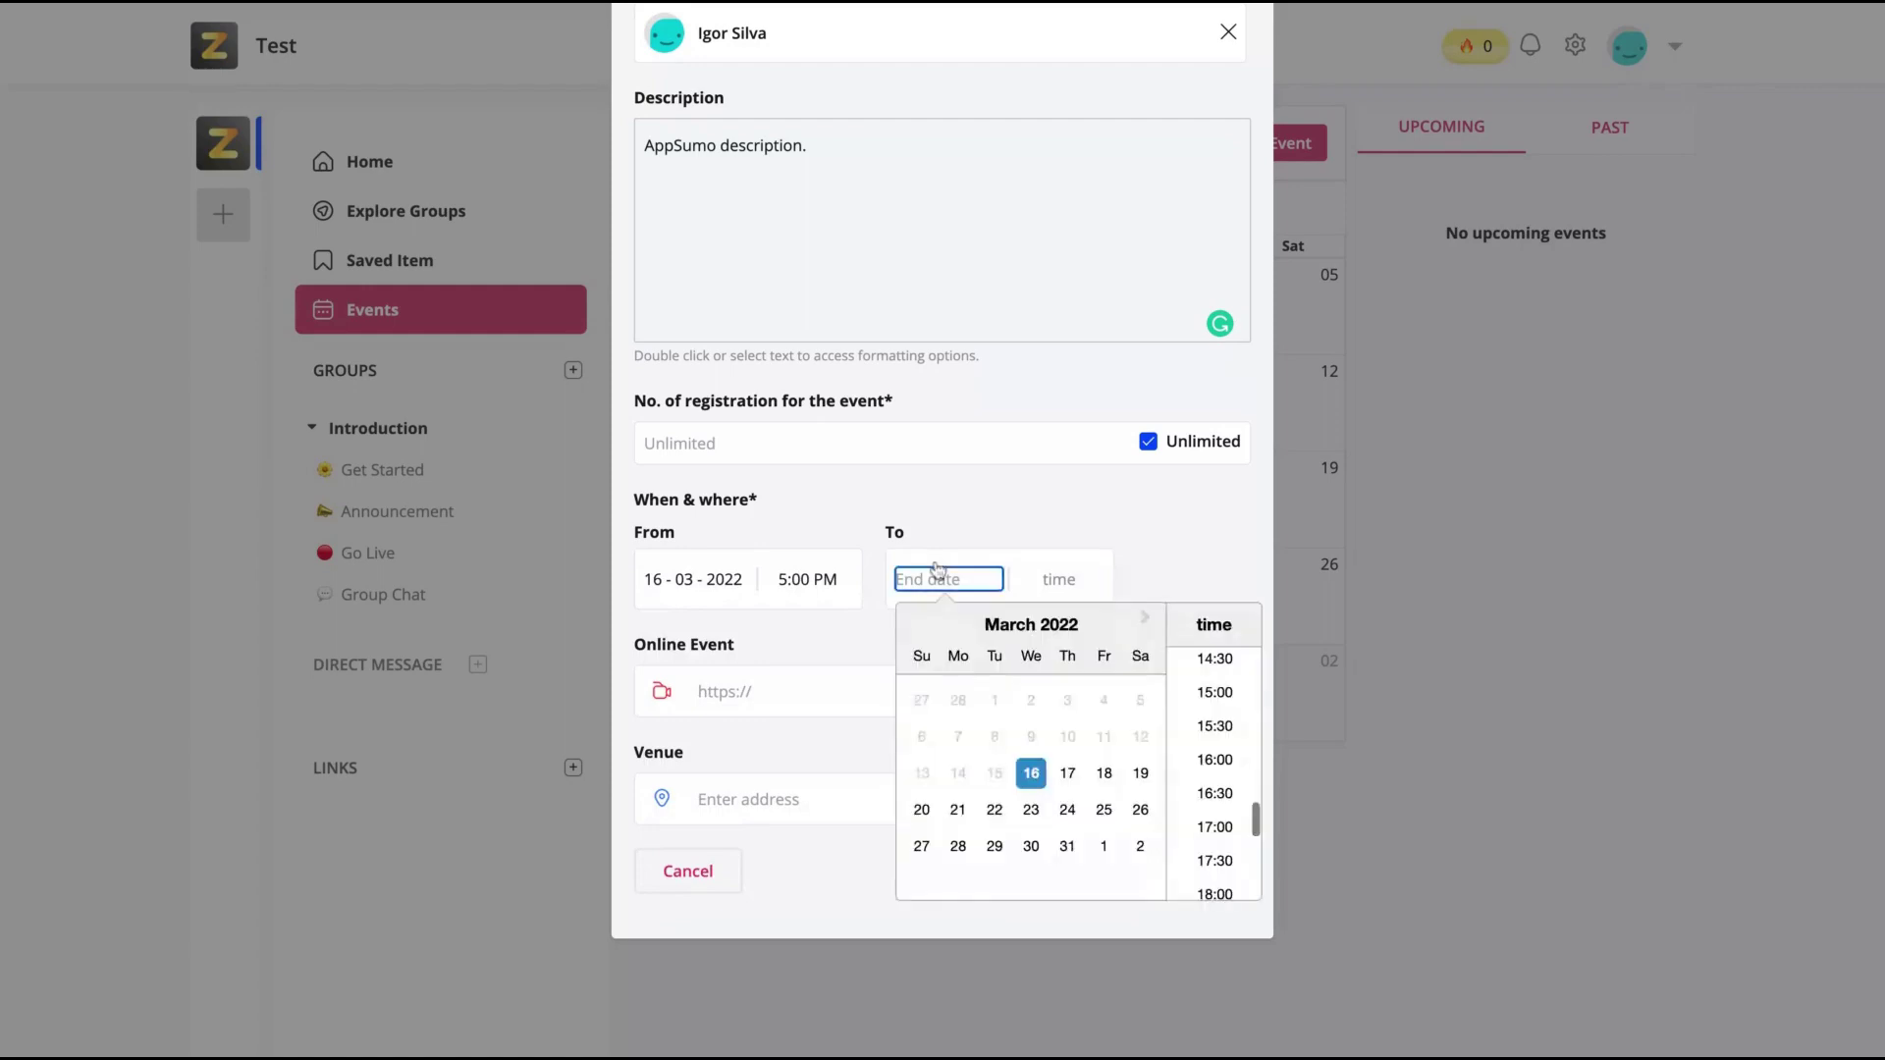
click(1068, 774)
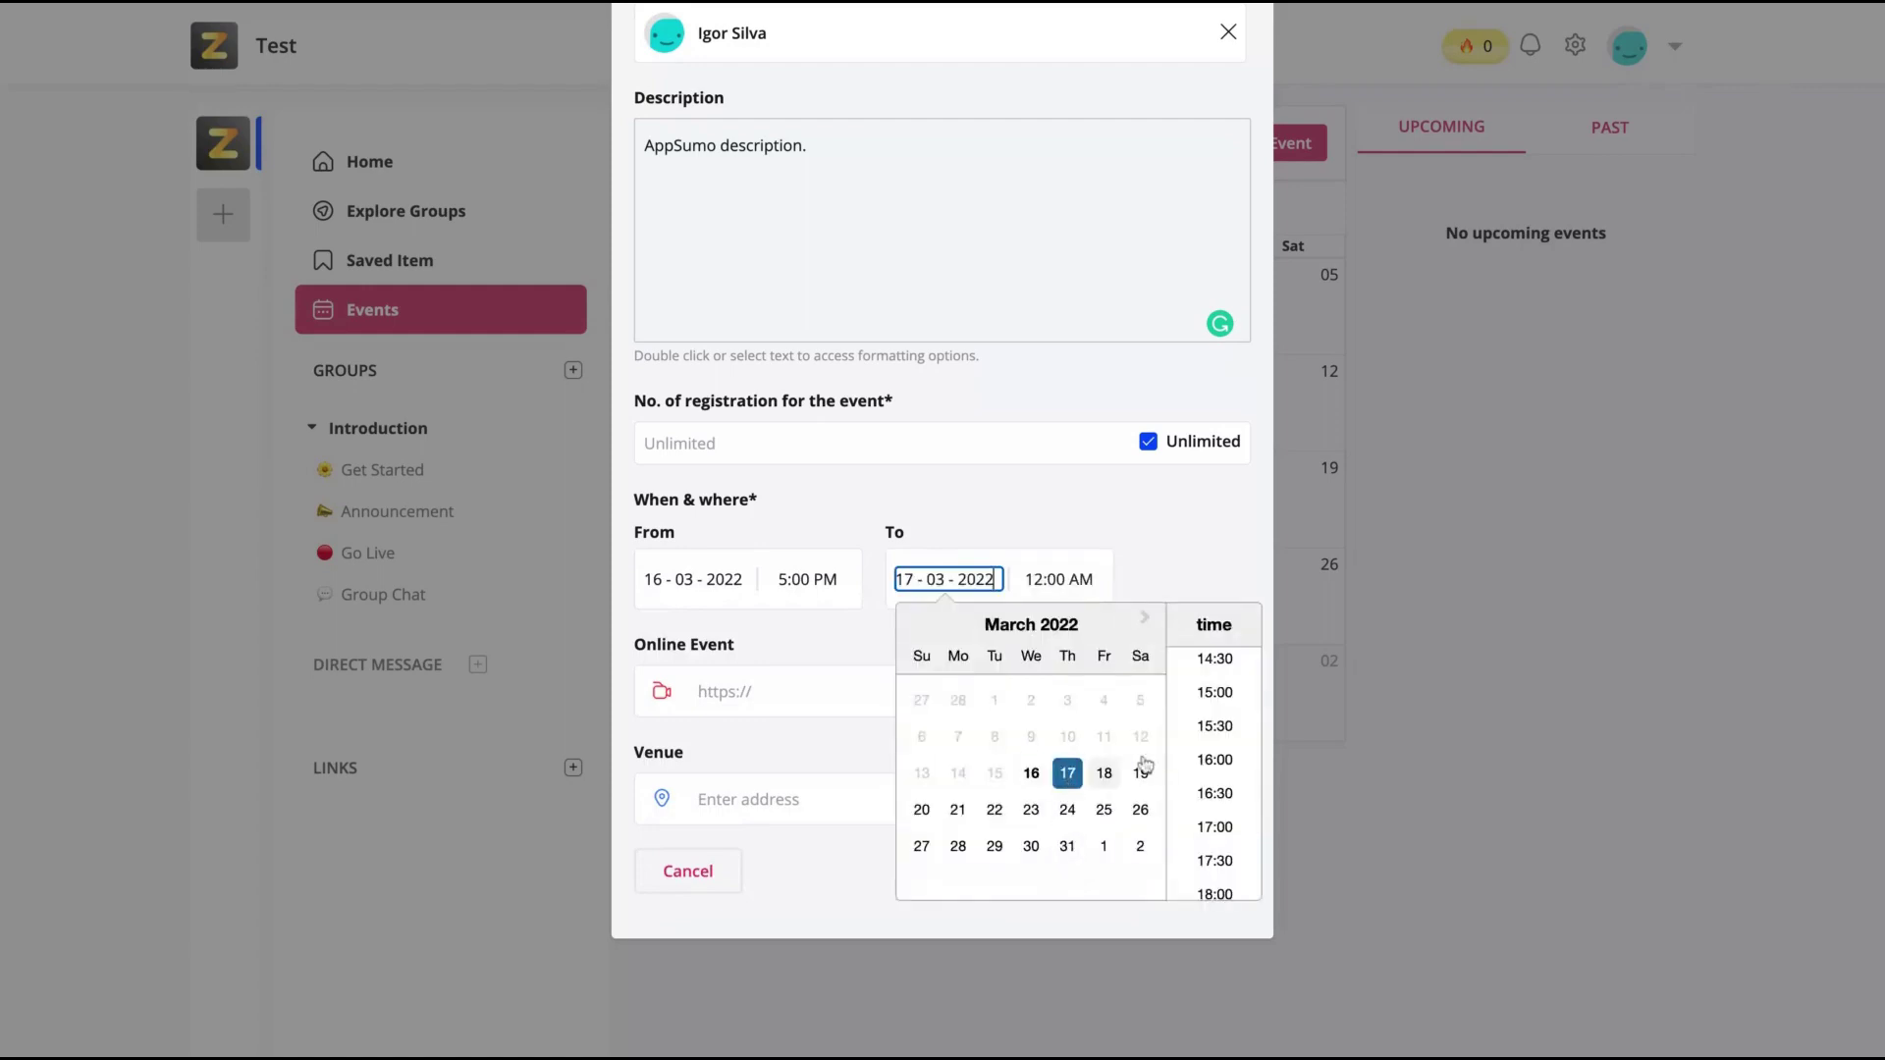
click(1215, 760)
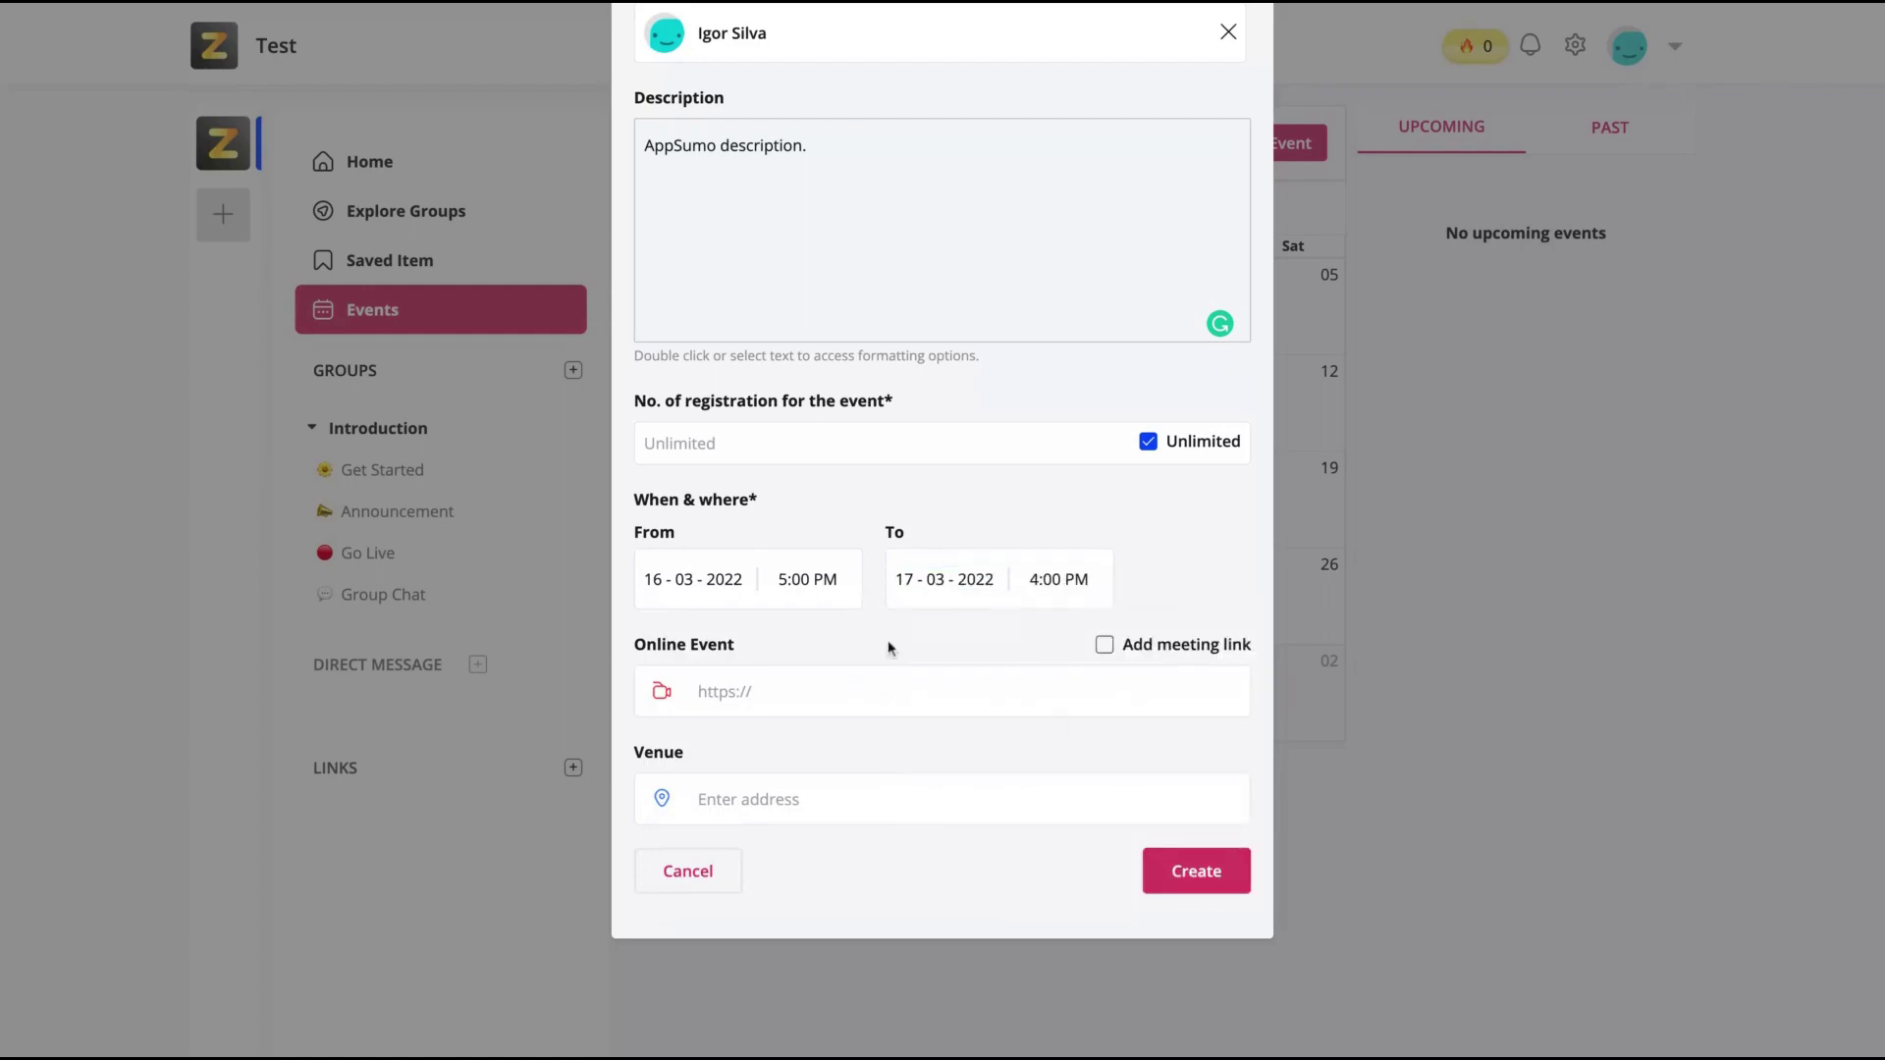
click(1105, 647)
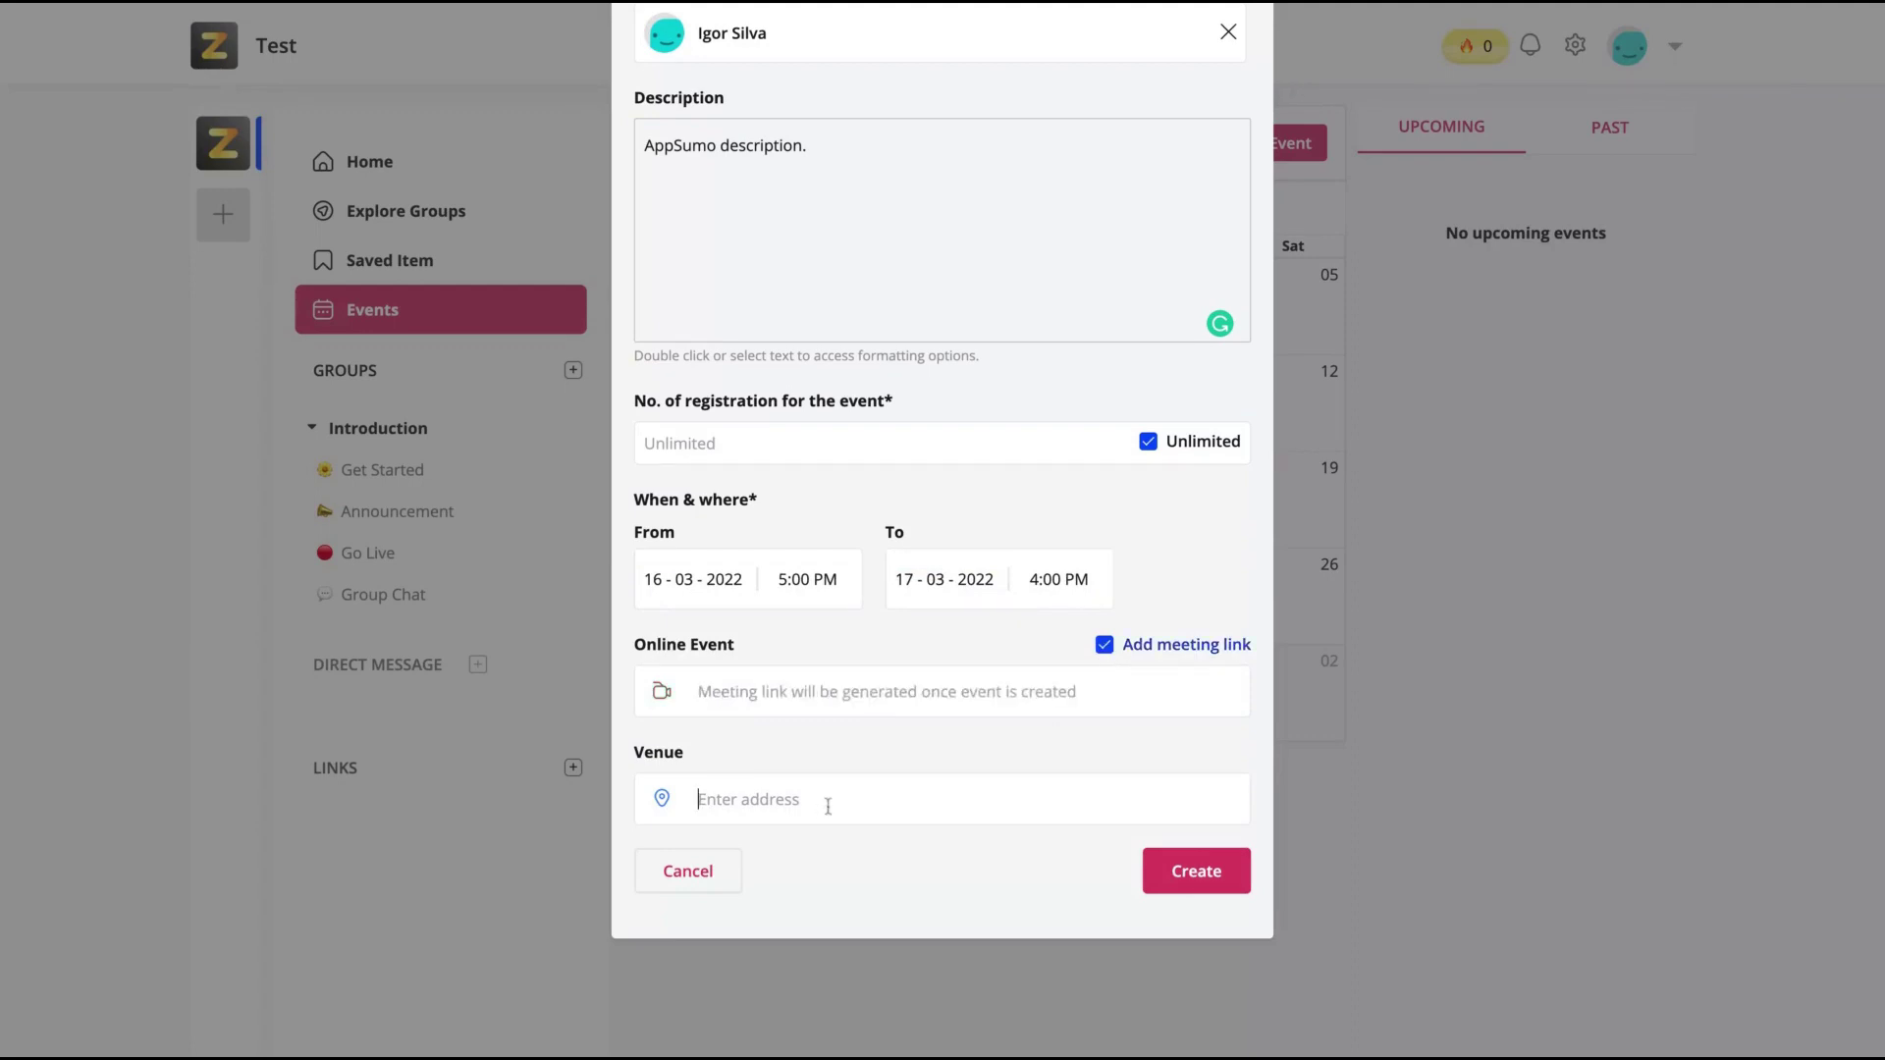
text(New York)
click(1201, 881)
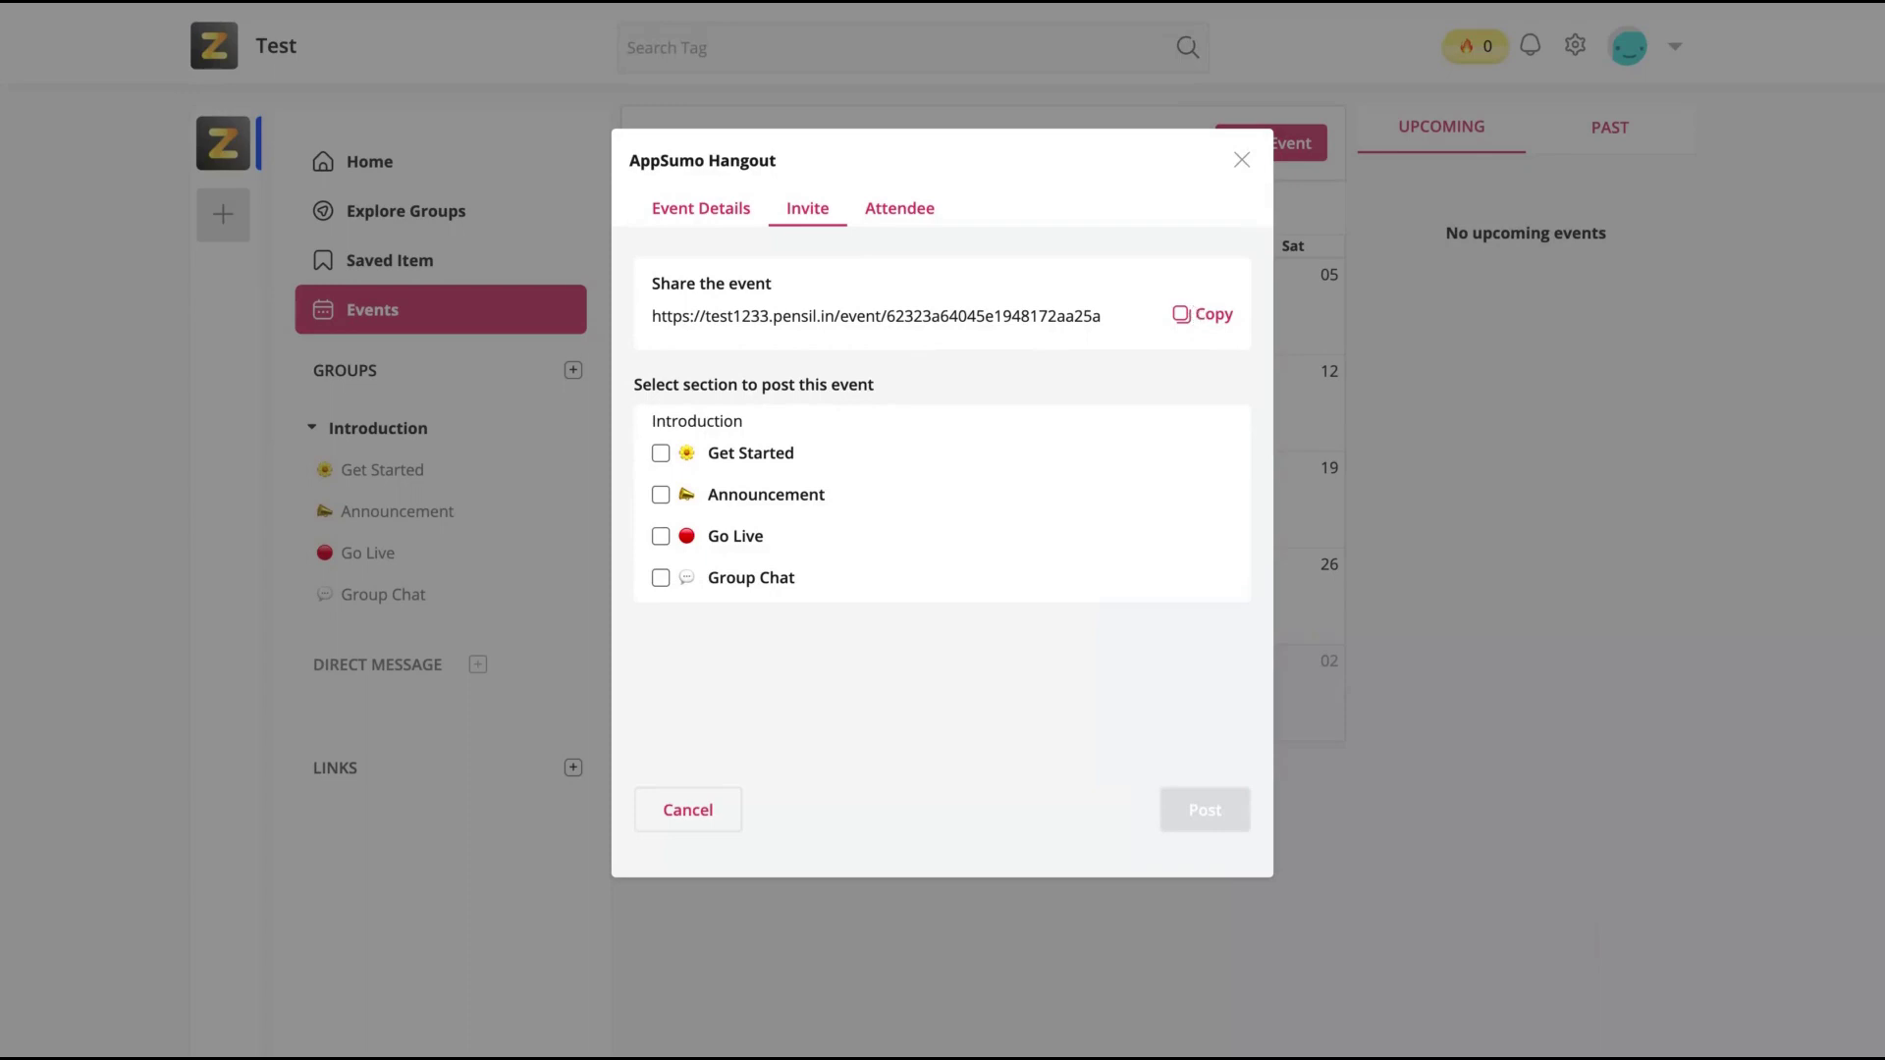
Step: Choose Announcement (not Get Started) as the posting section and publish the event
click(660, 452)
click(662, 495)
click(662, 495)
click(661, 494)
click(661, 454)
click(739, 504)
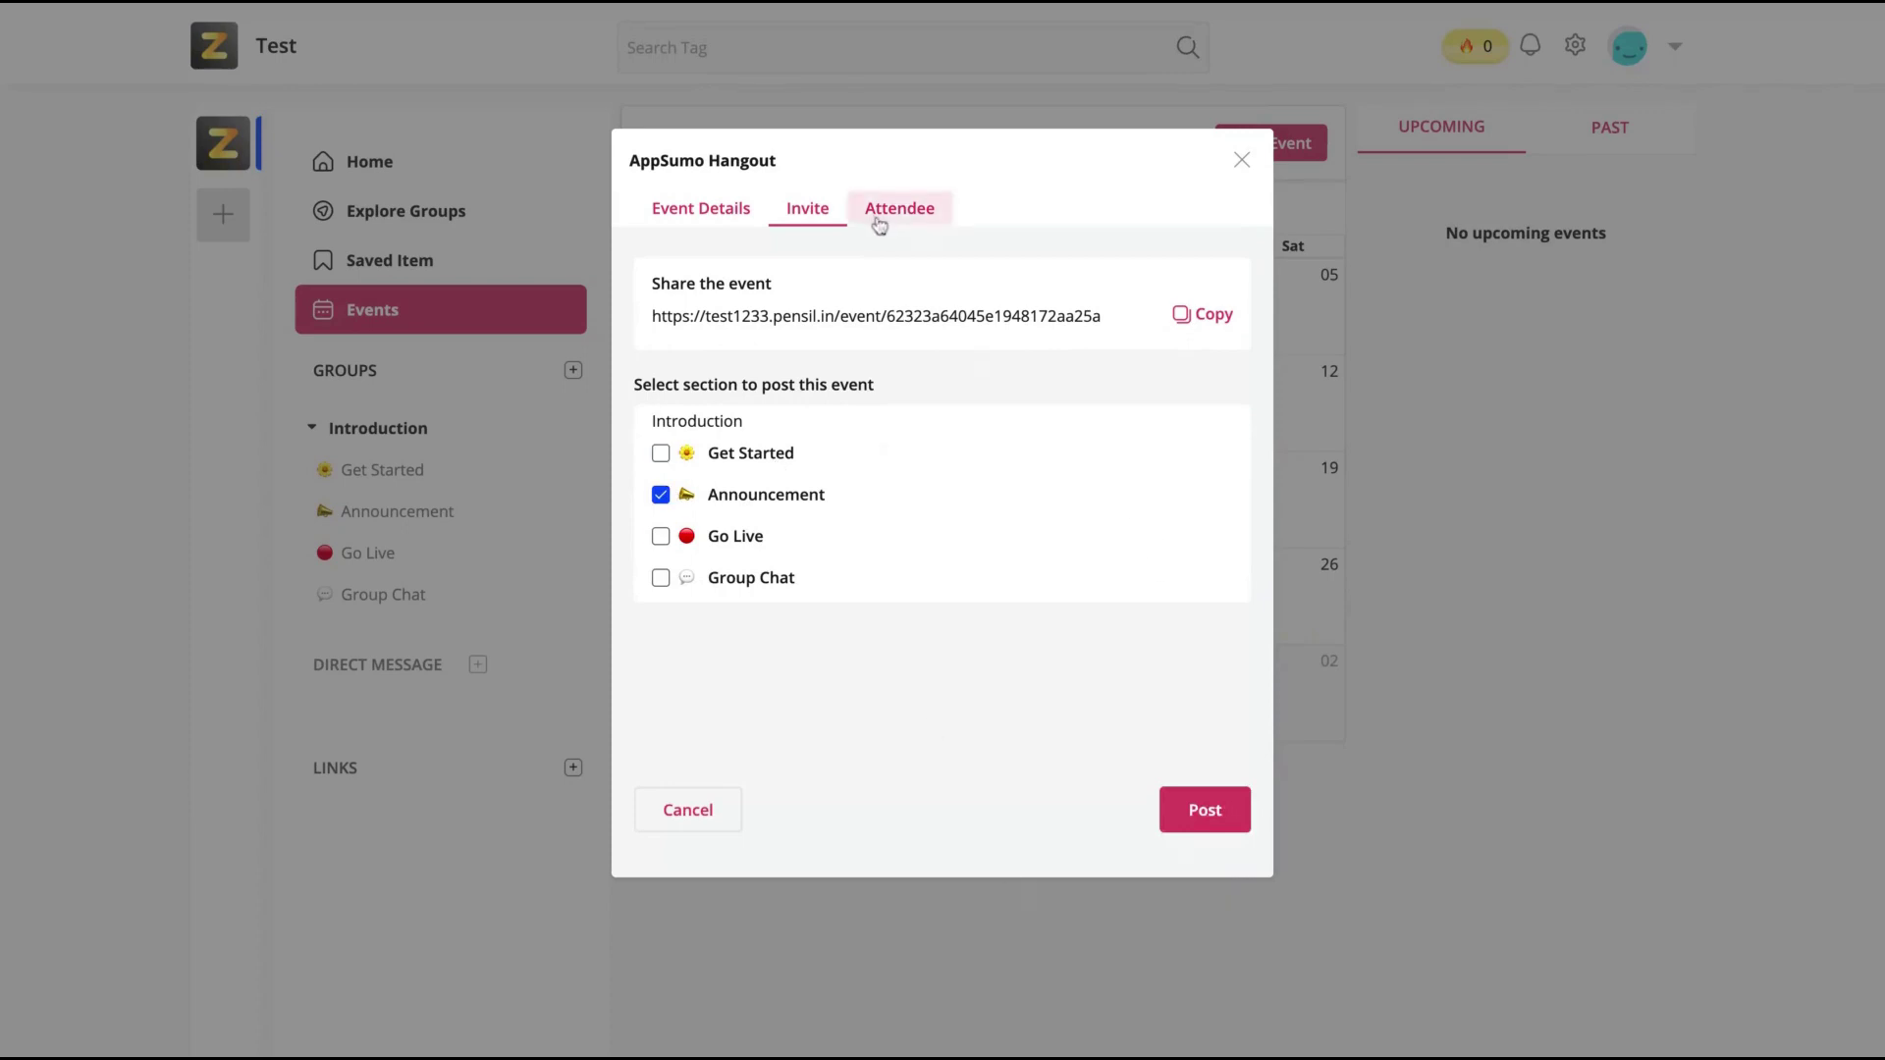
click(1194, 817)
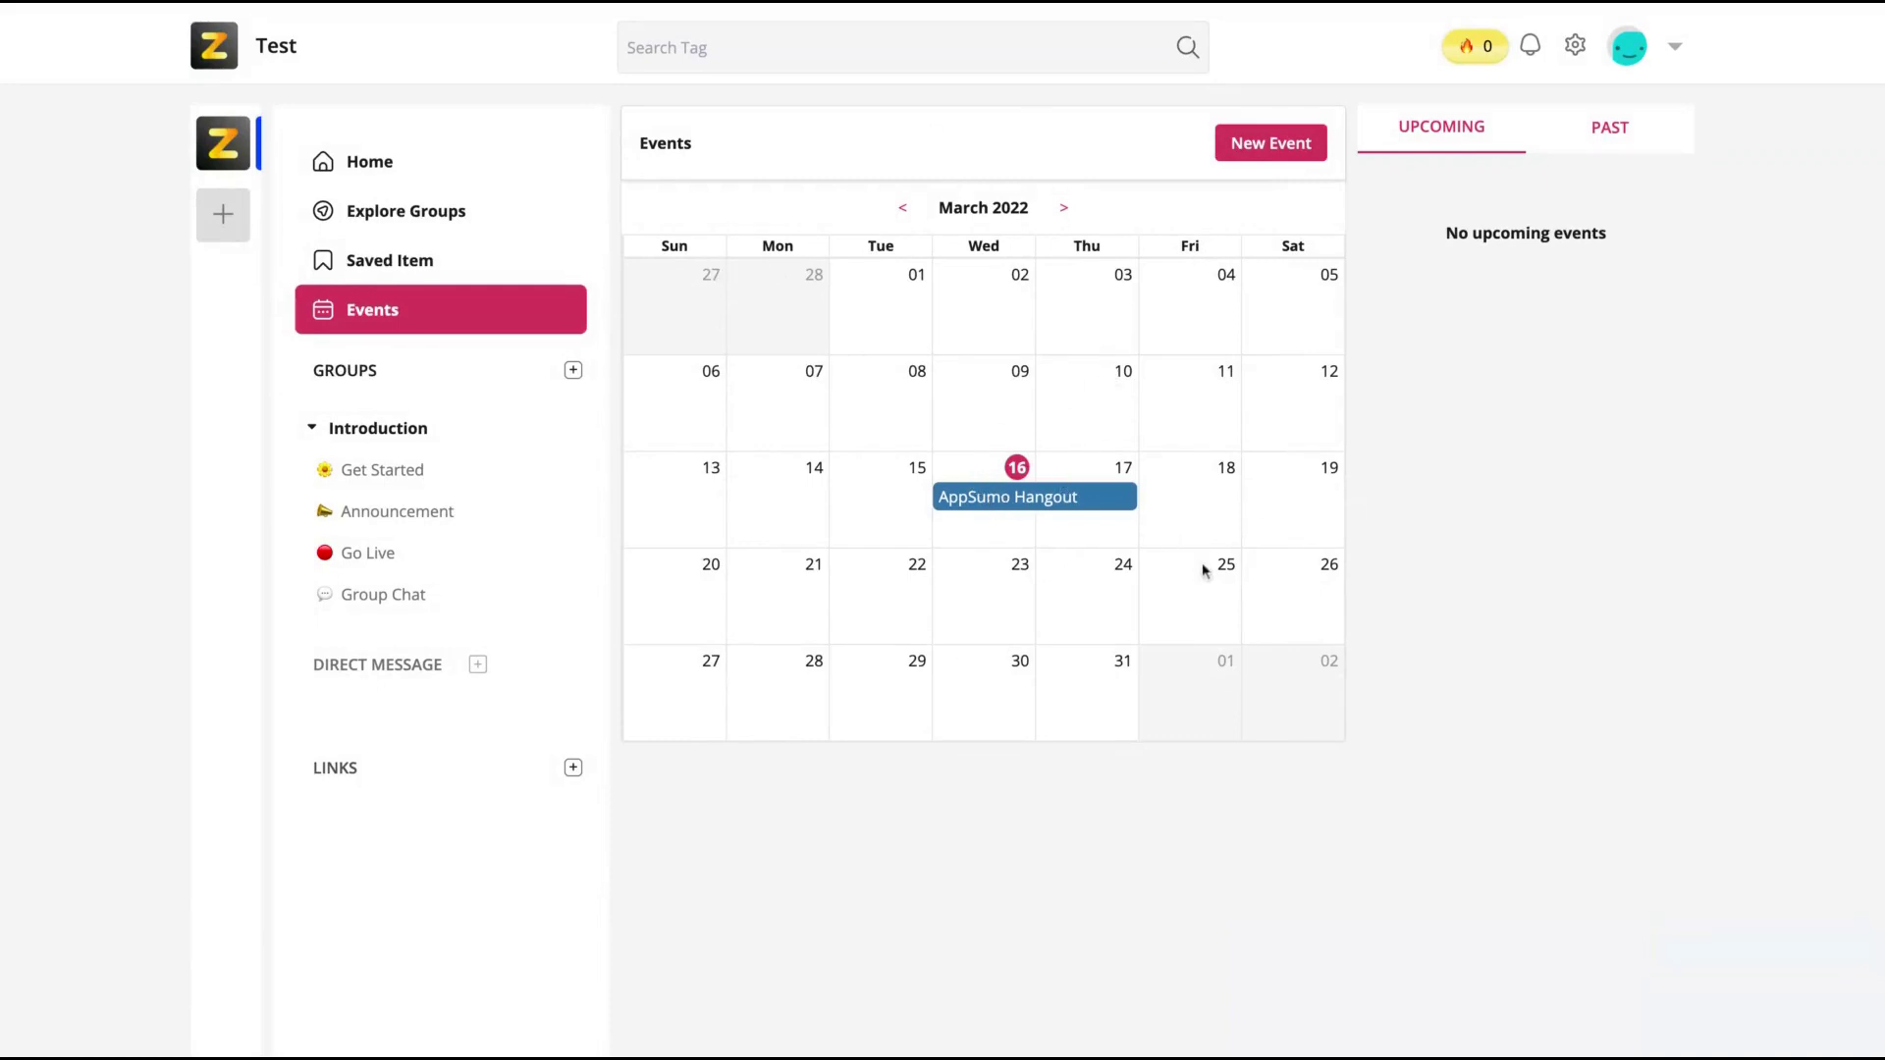
Step: Go to the Announcement section and view the AppSumo Hangout event's page
click(442, 515)
scroll(1034, 395, down, 3)
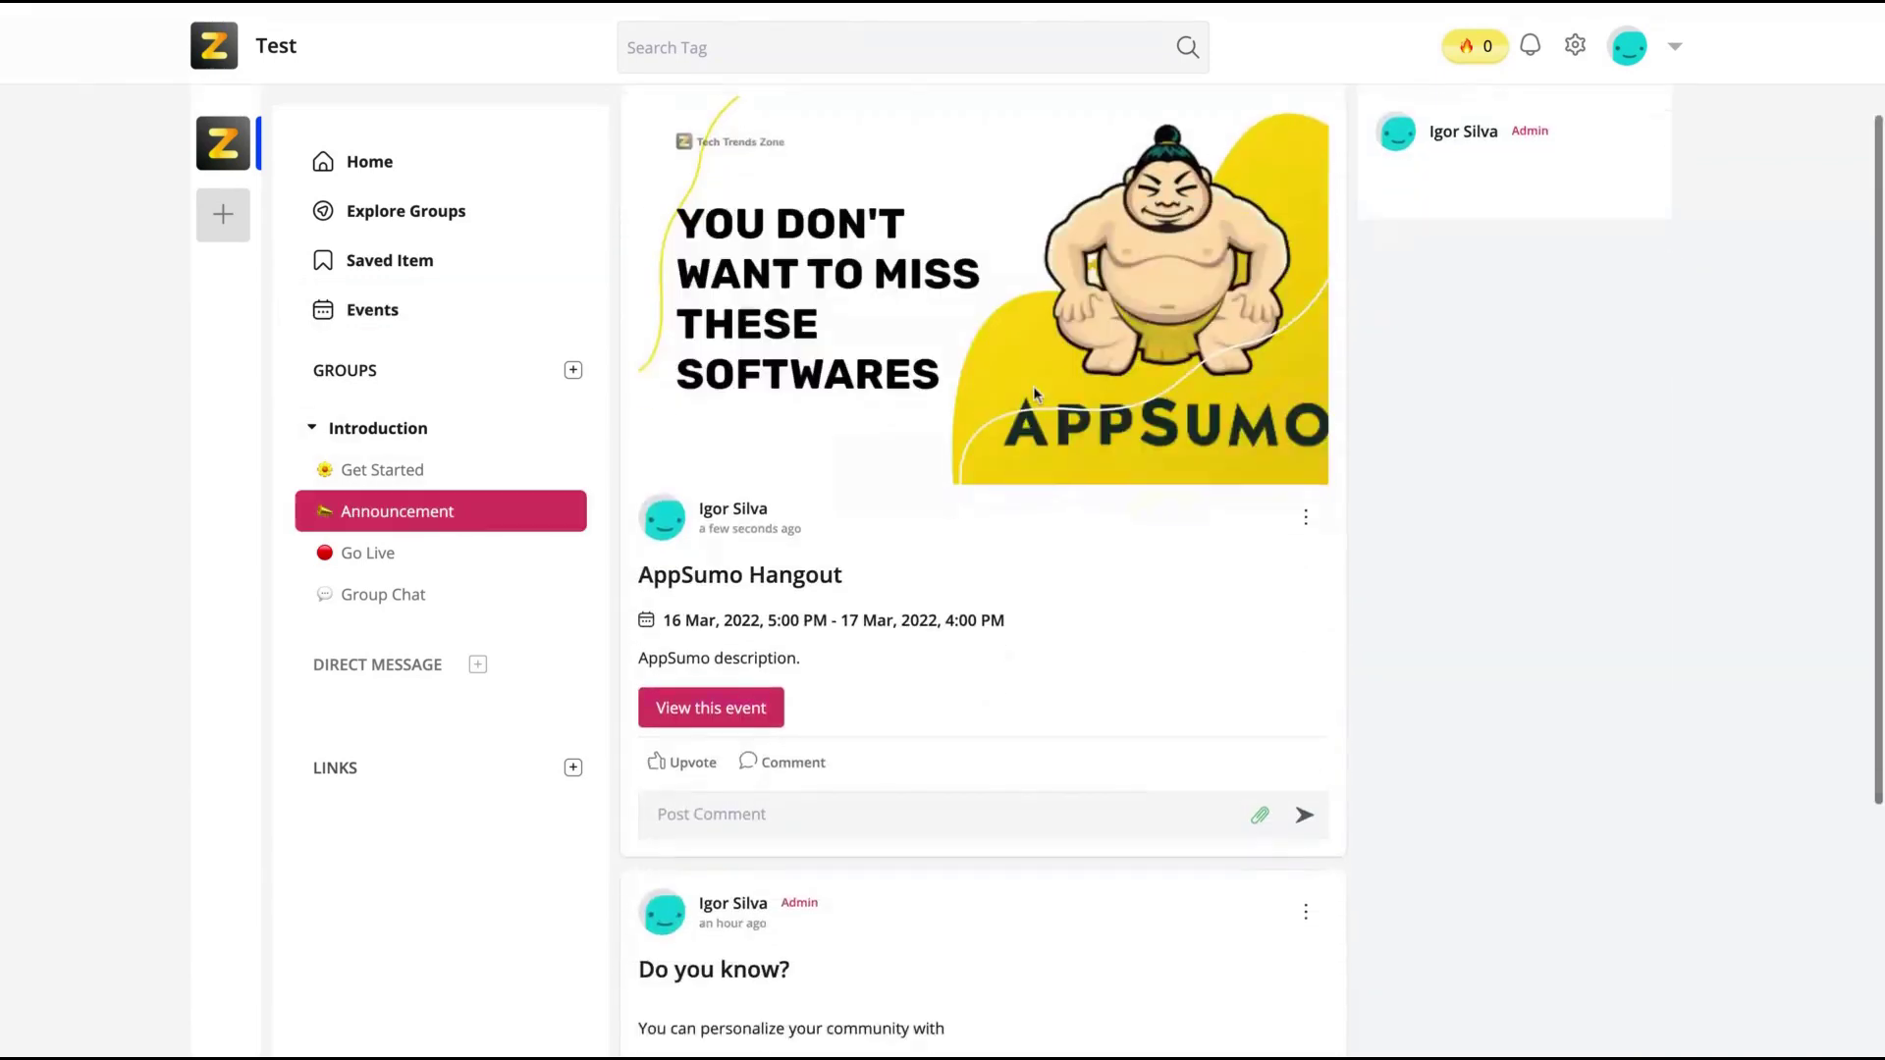
scroll(1033, 387, up, 2)
scroll(1033, 386, up, 1)
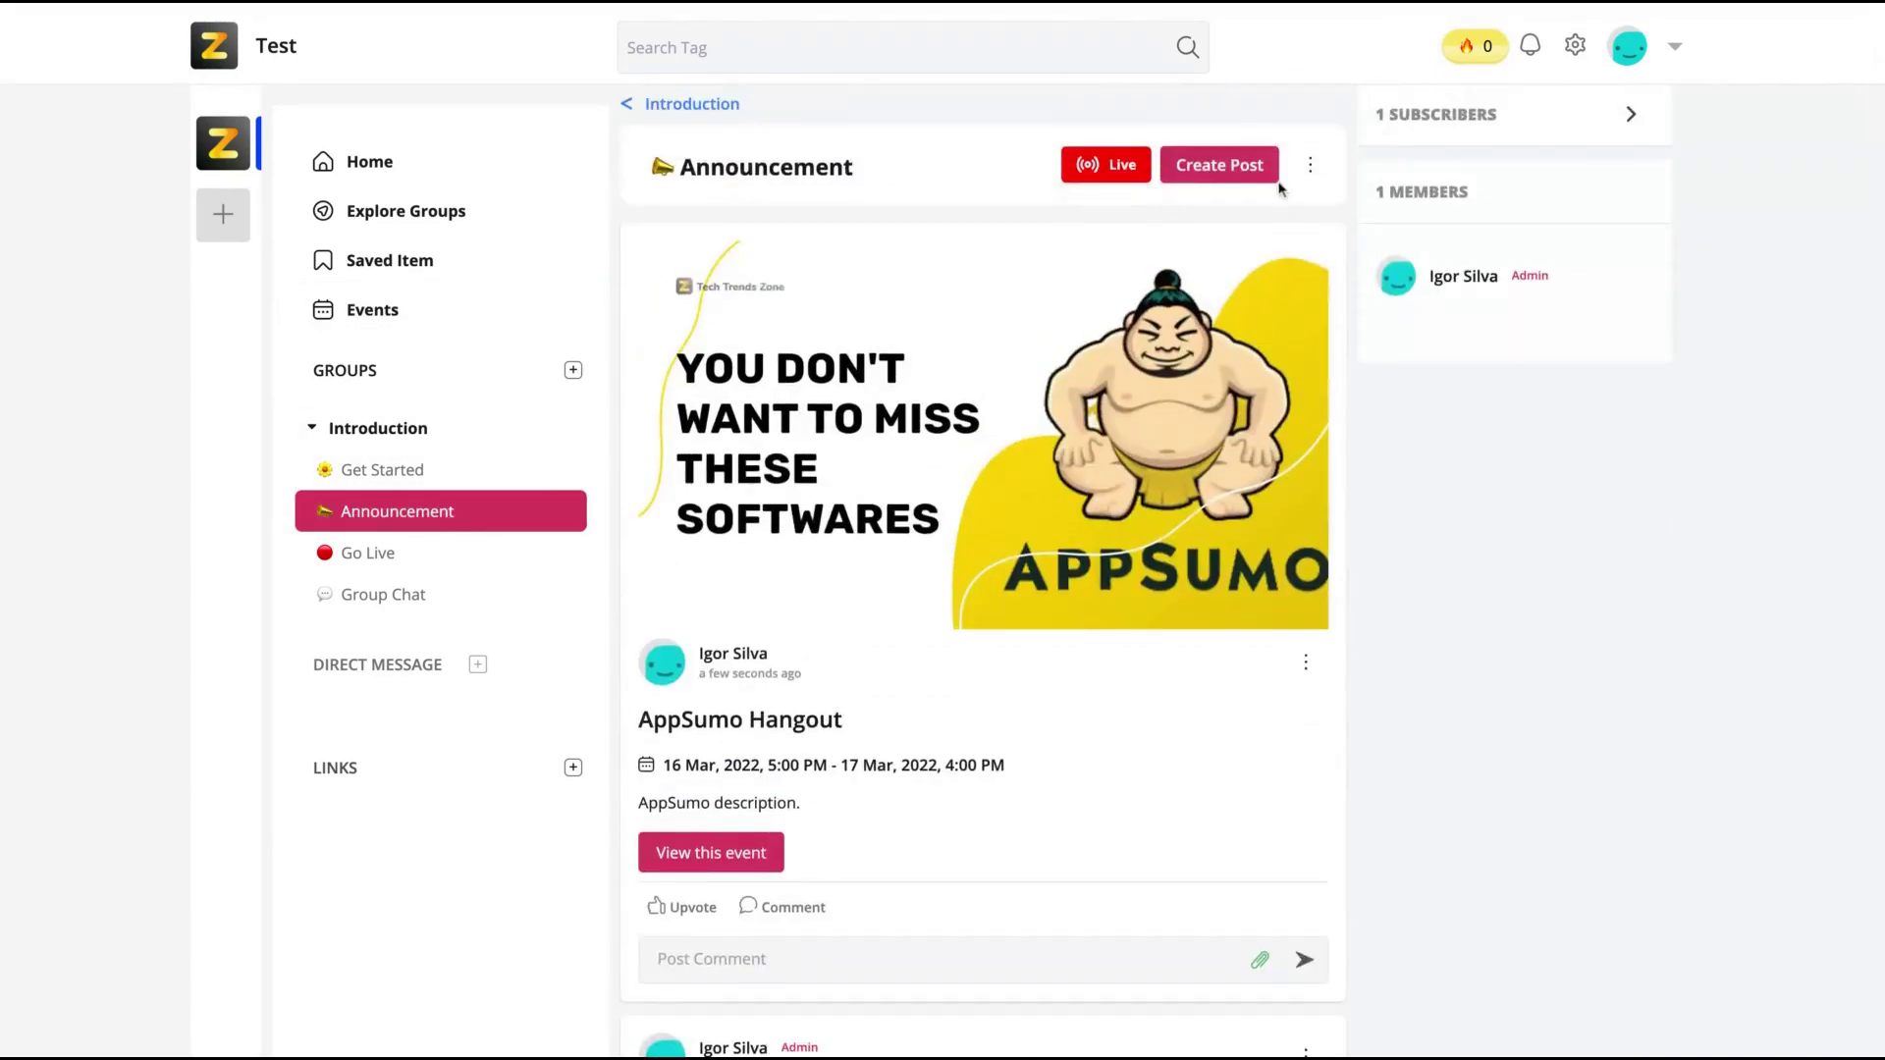
scroll(1032, 516, down, 1)
click(717, 839)
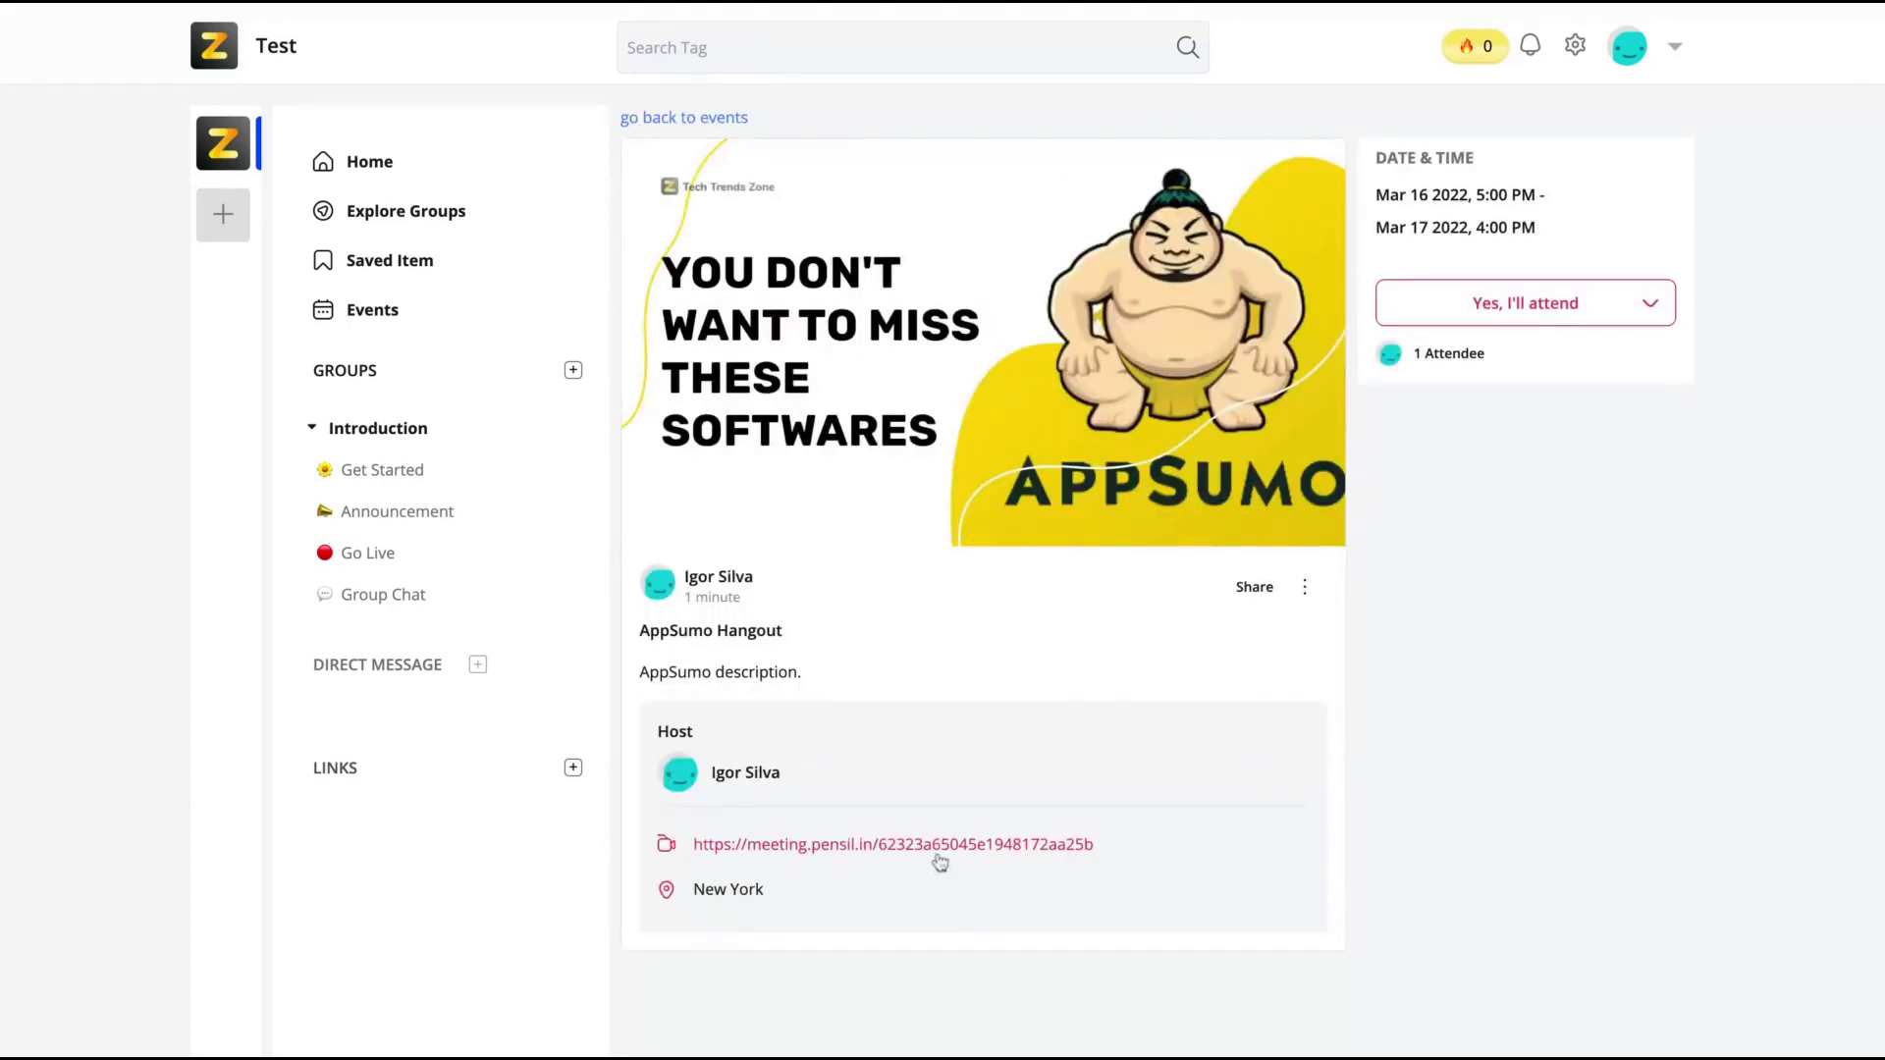
Step: Check the event's meeting link and start time, then begin creating a new group
drag(1142, 860, 846, 847)
click(930, 845)
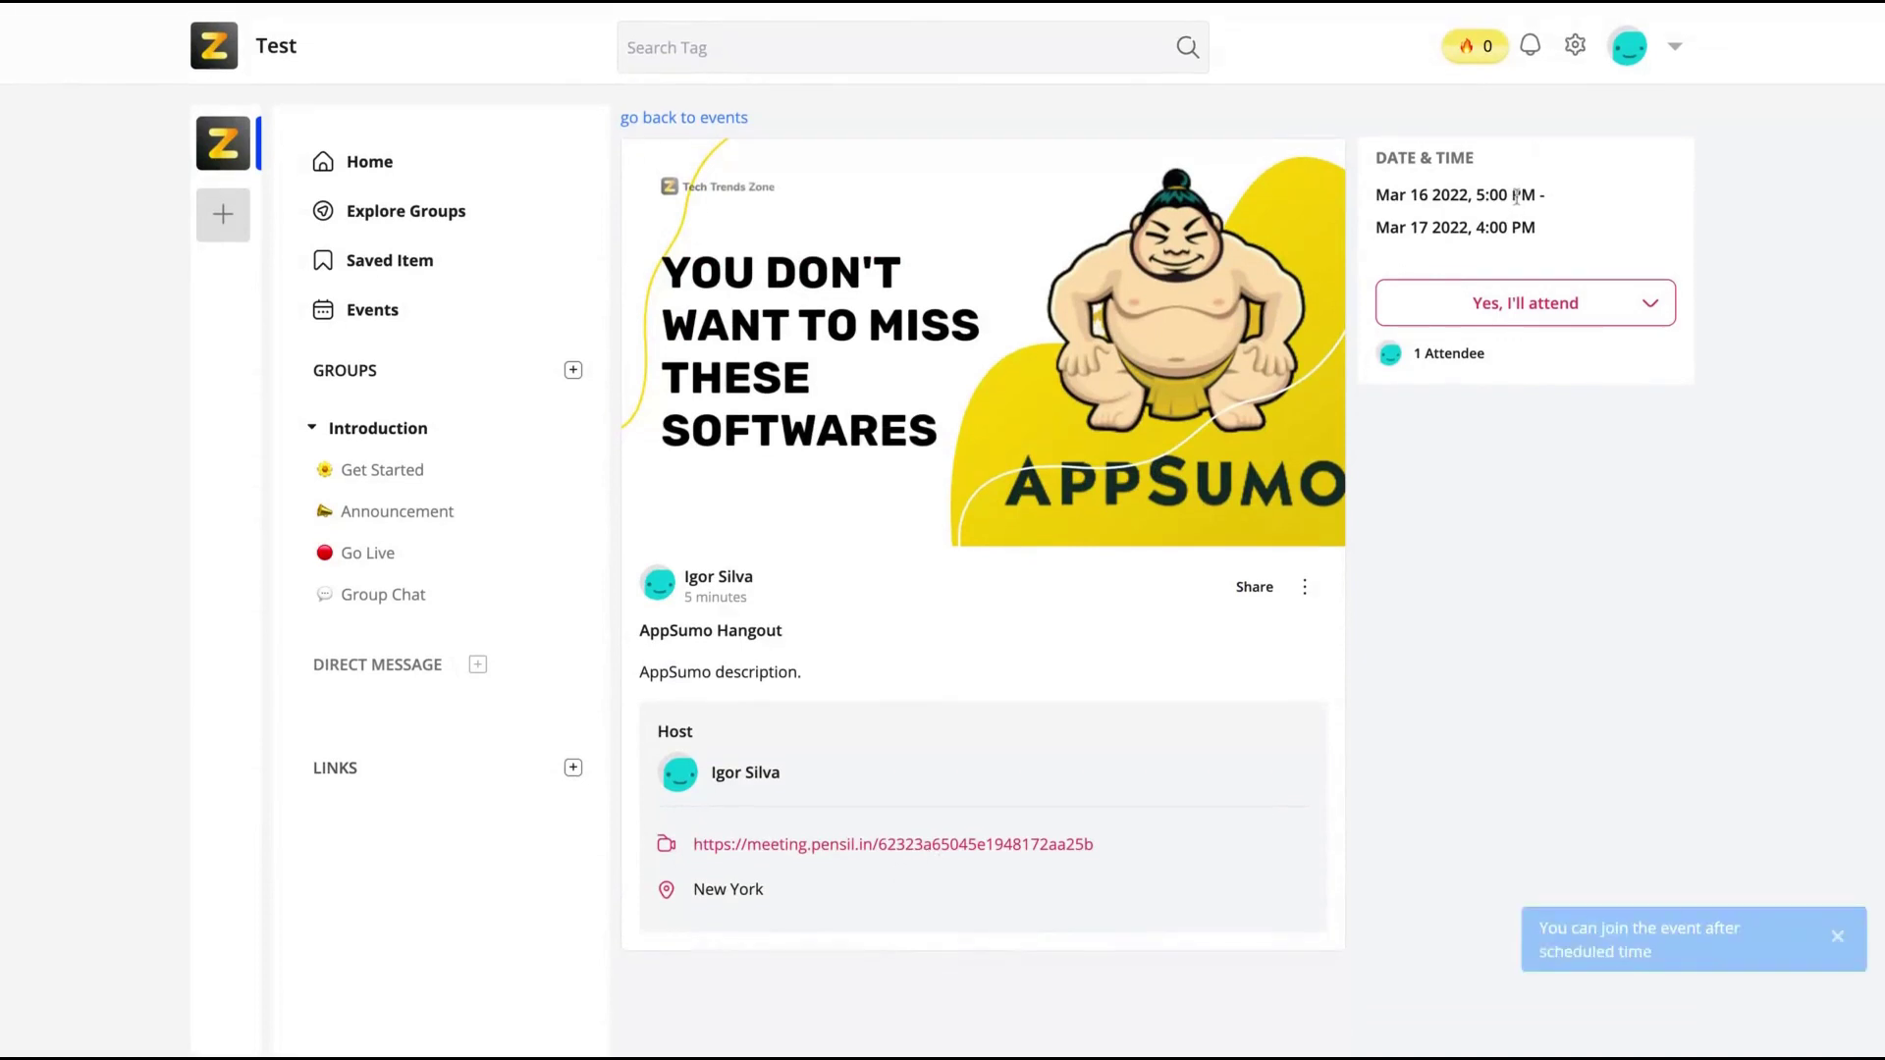
drag(1475, 194, 1545, 194)
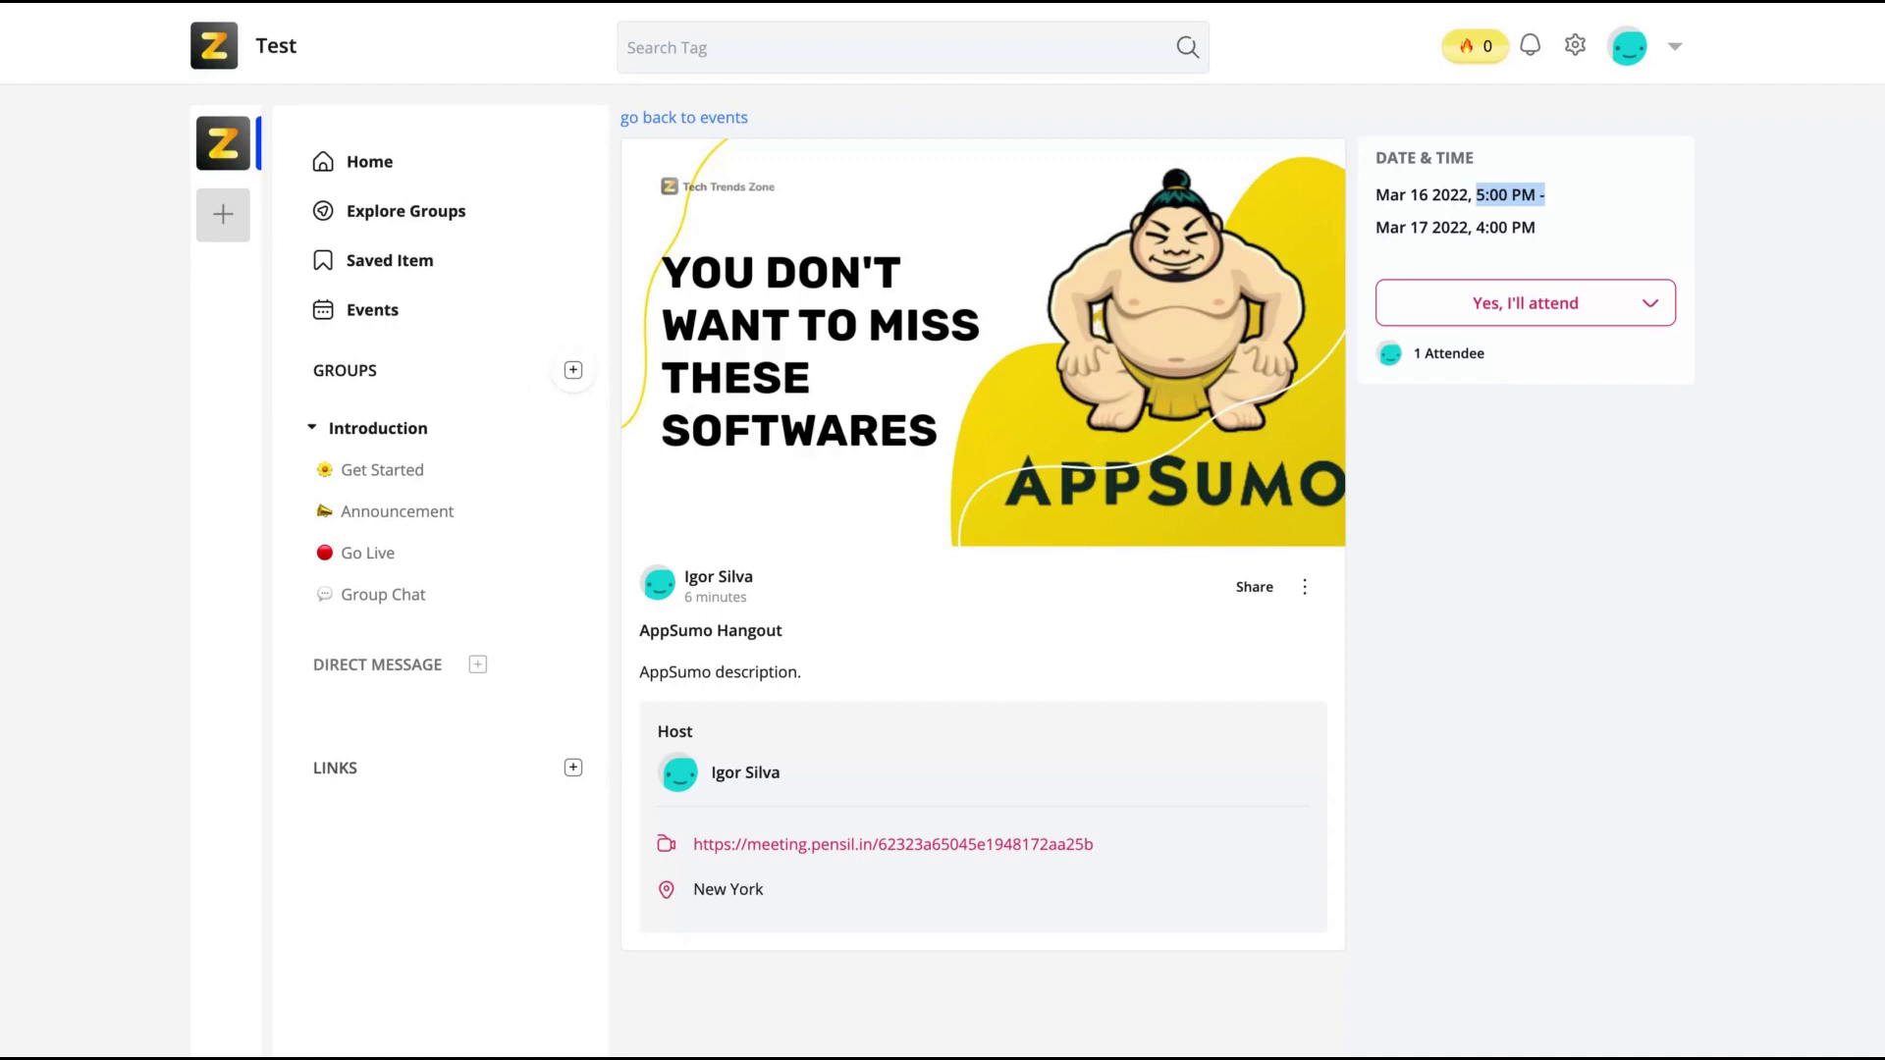
click(573, 370)
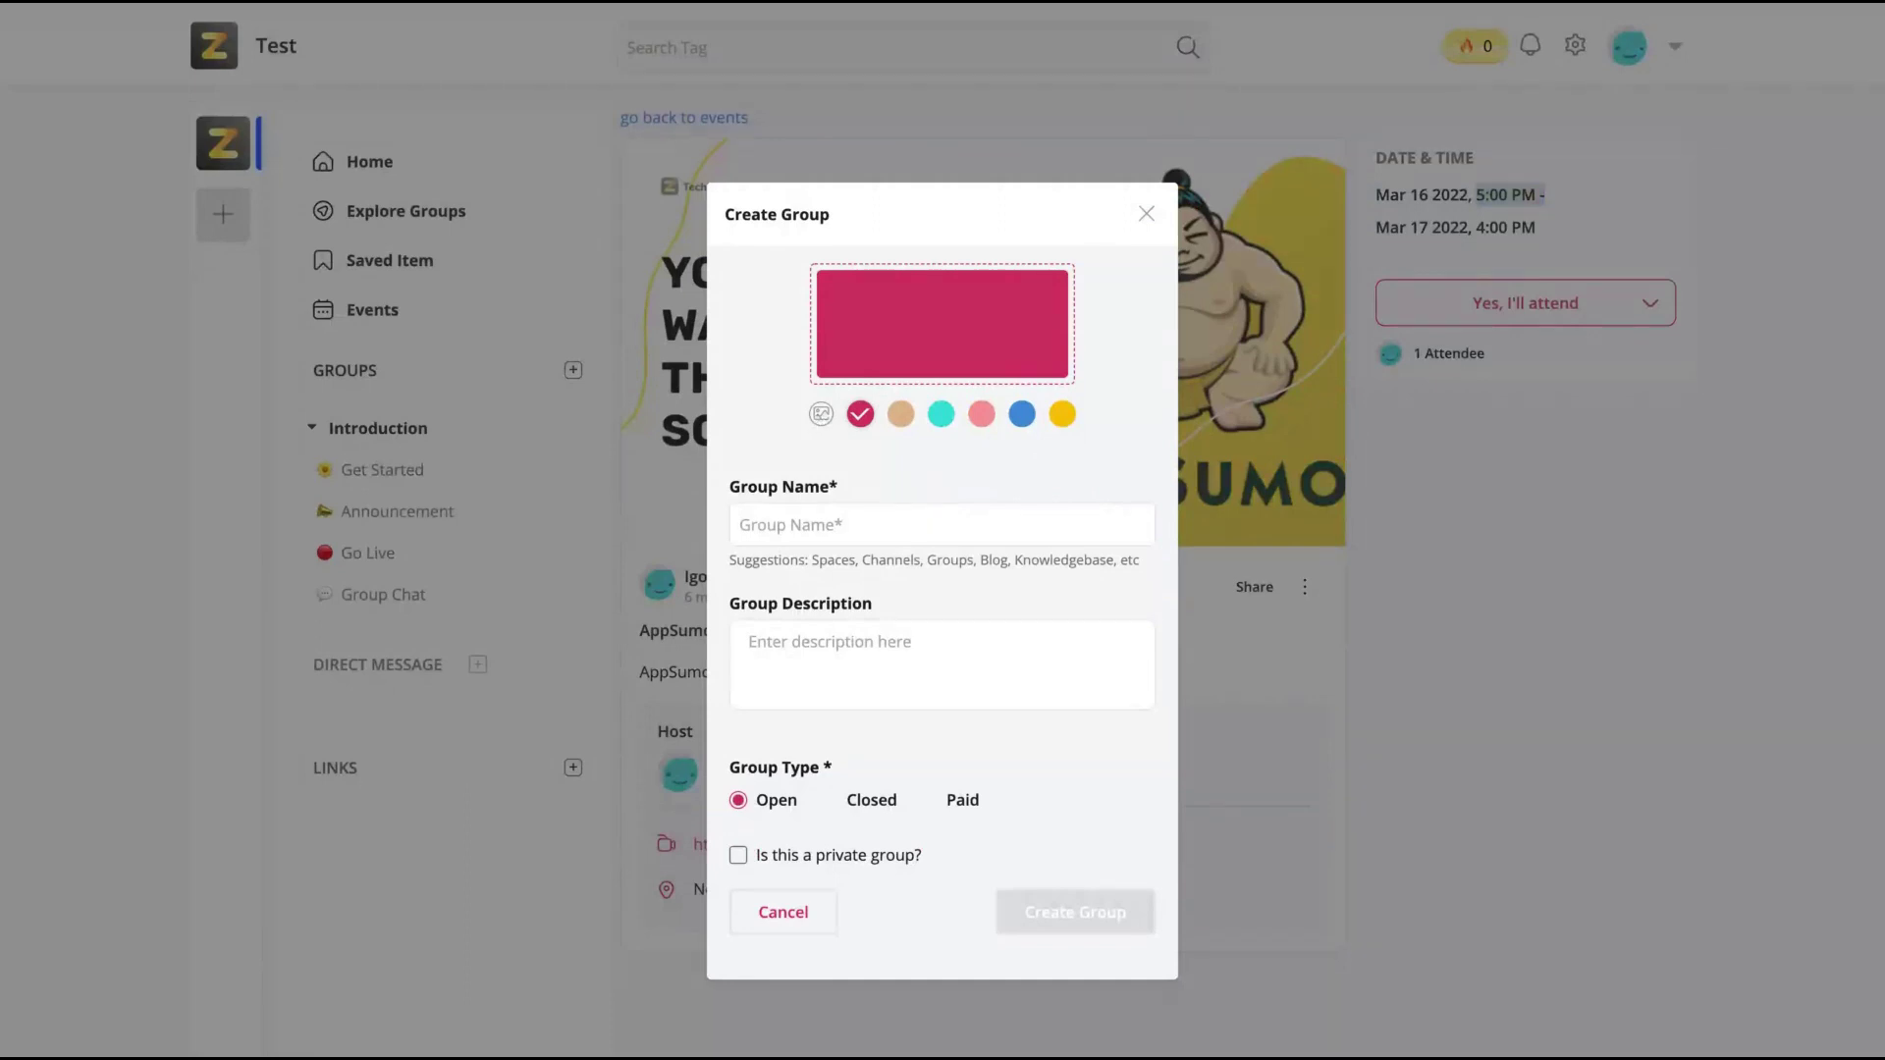
Step: Name the group AppSumo, try Closed and Paid access, settle on Open, and create it
click(908, 524)
text(AppSumo)
text(Description)
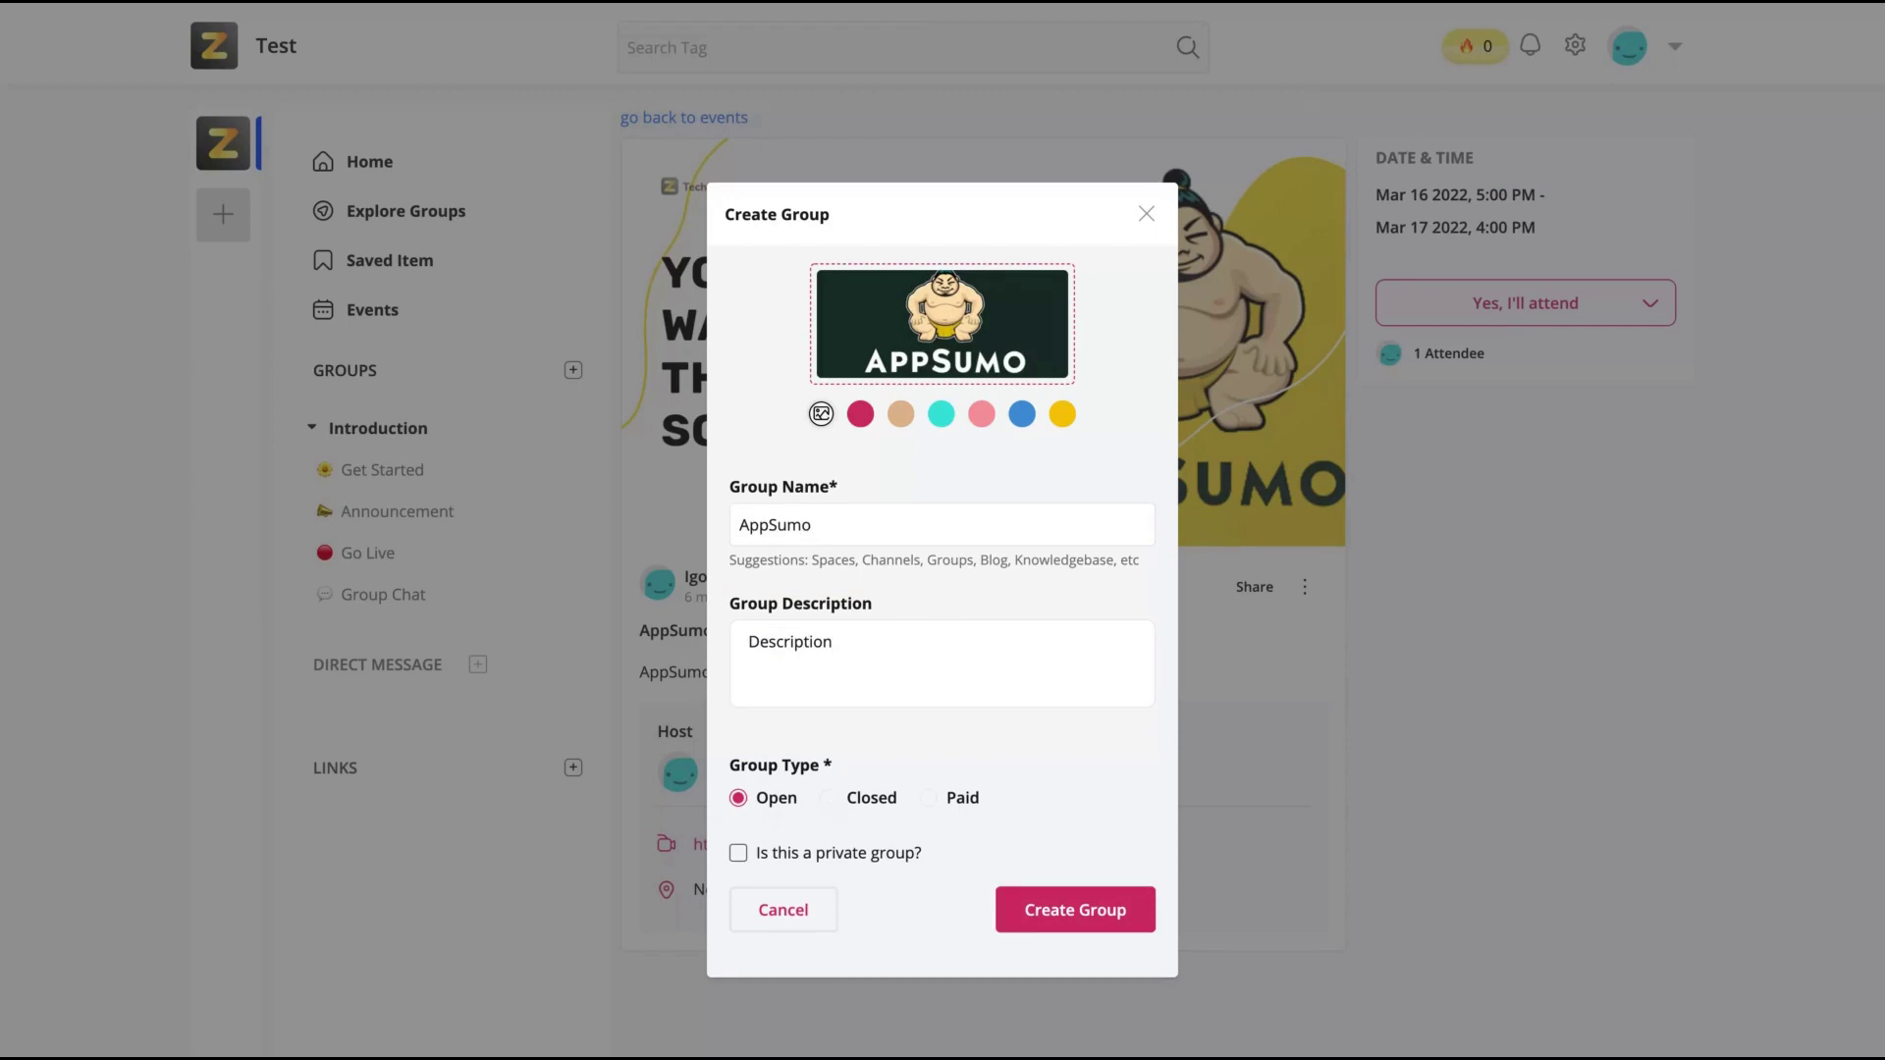
click(829, 797)
click(928, 796)
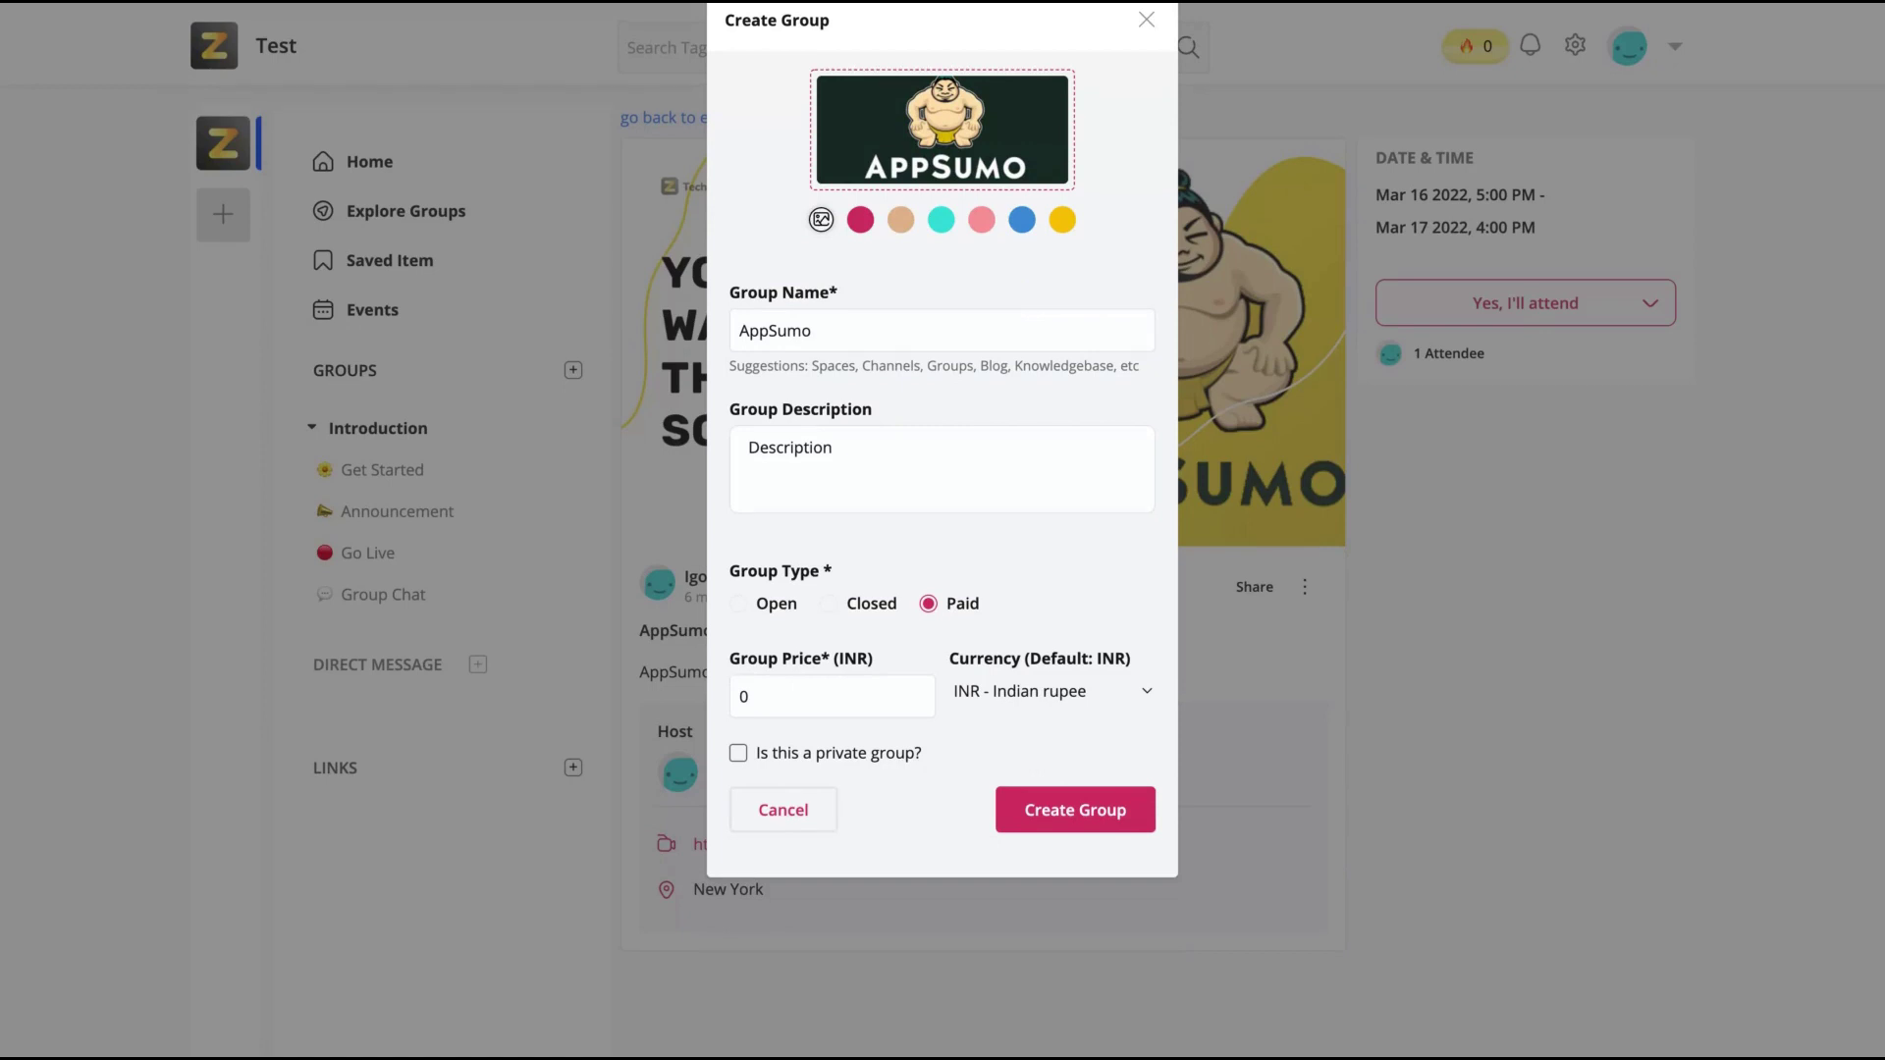
click(737, 605)
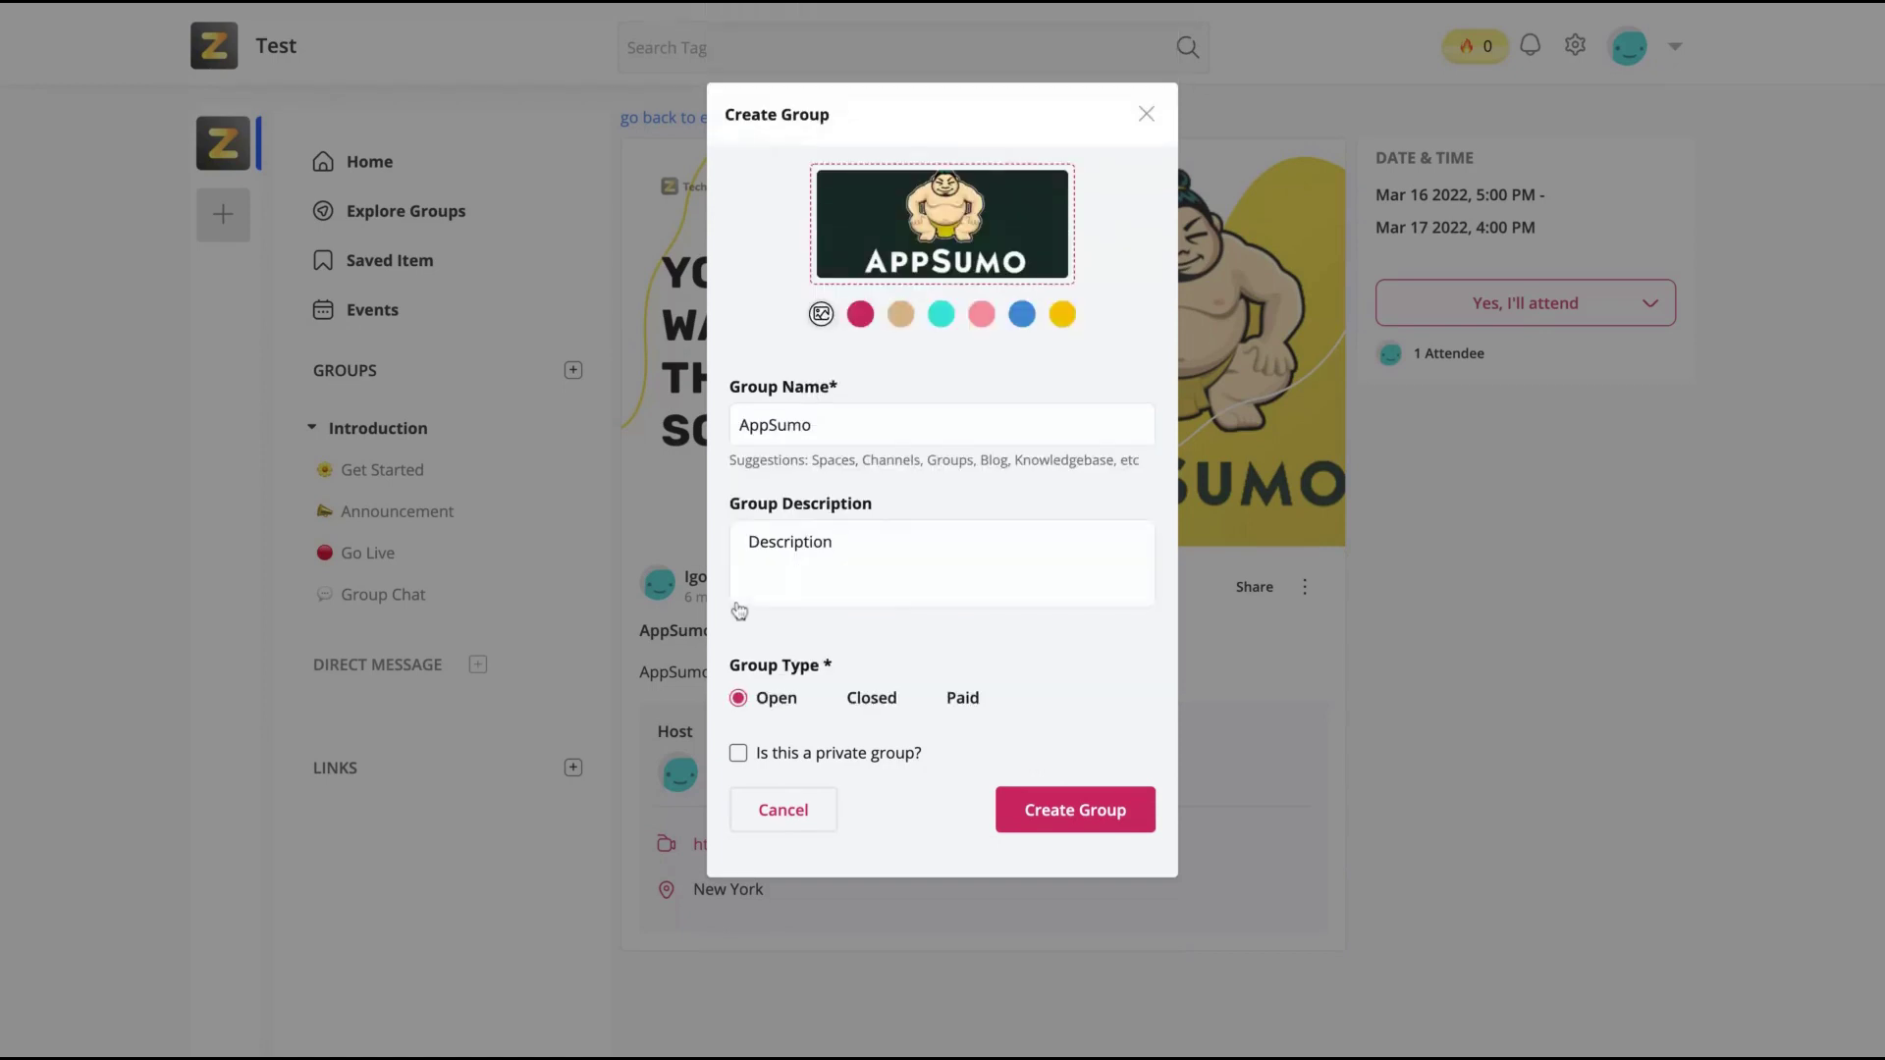
click(1076, 808)
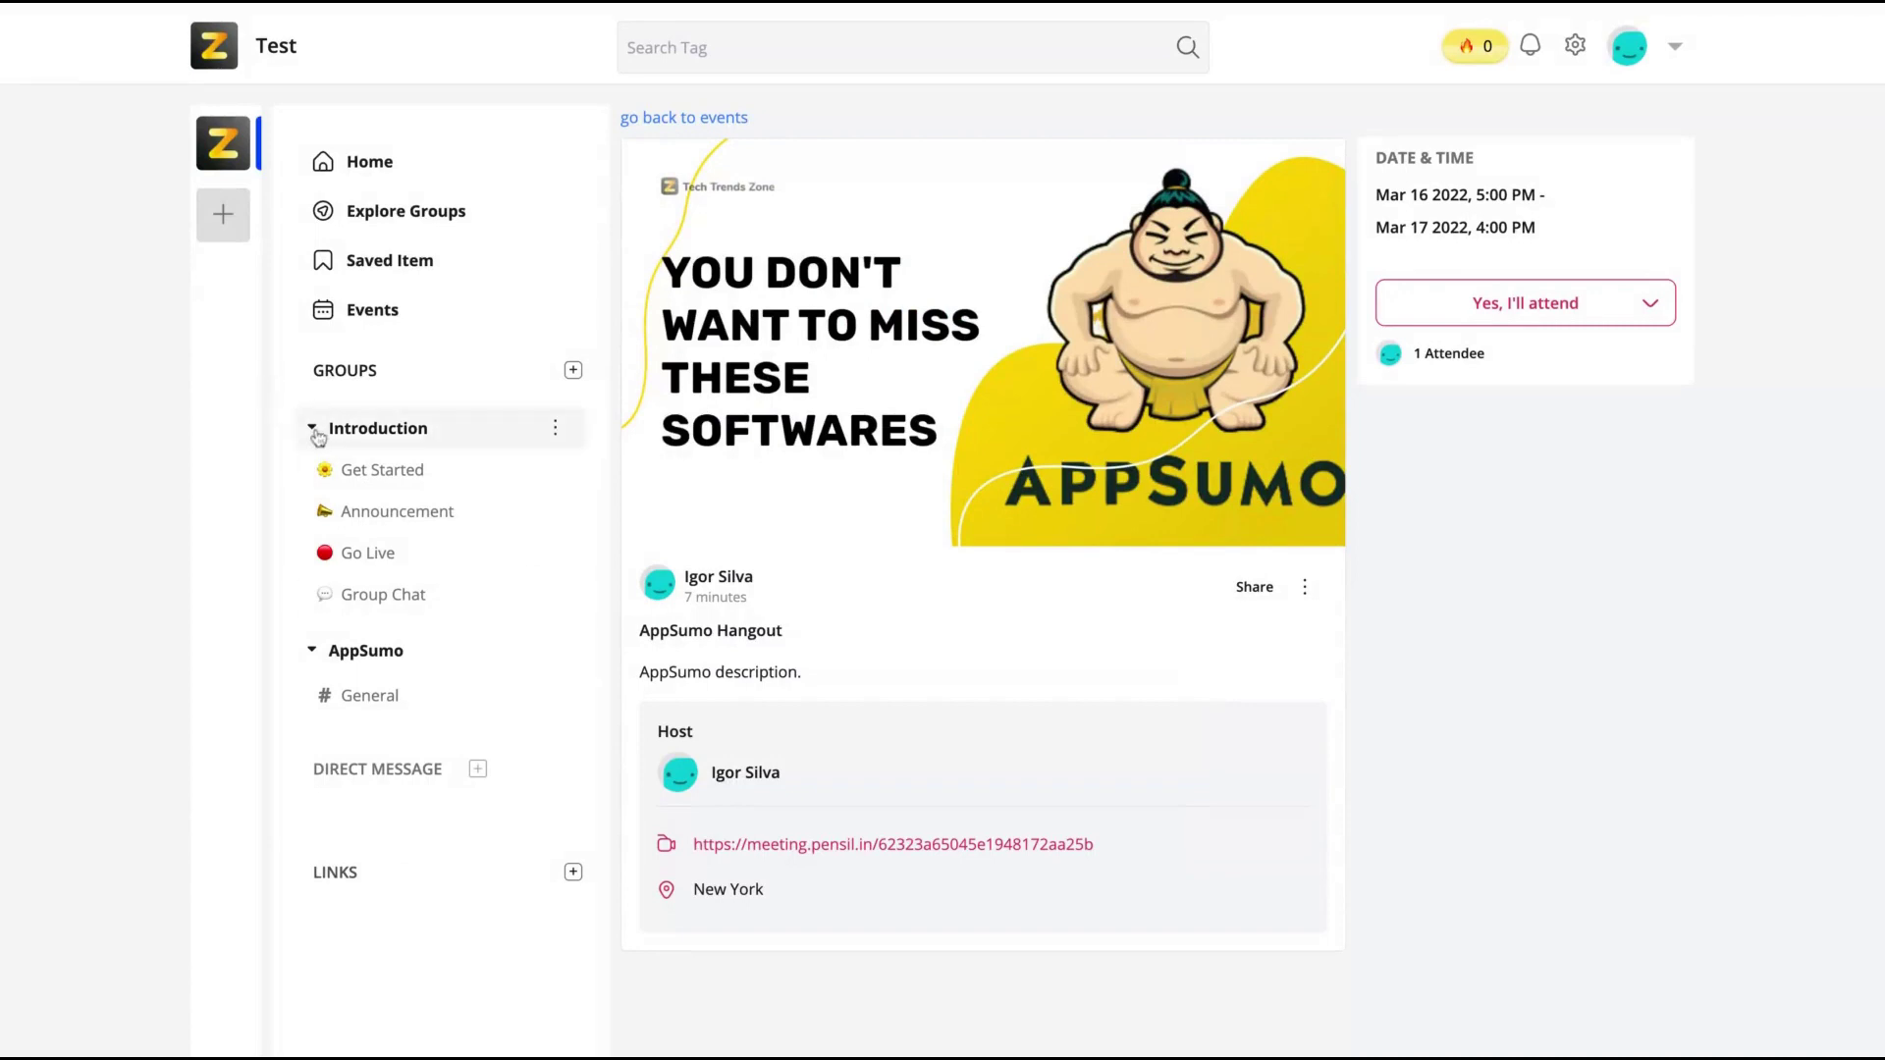
mouse_move(429, 696)
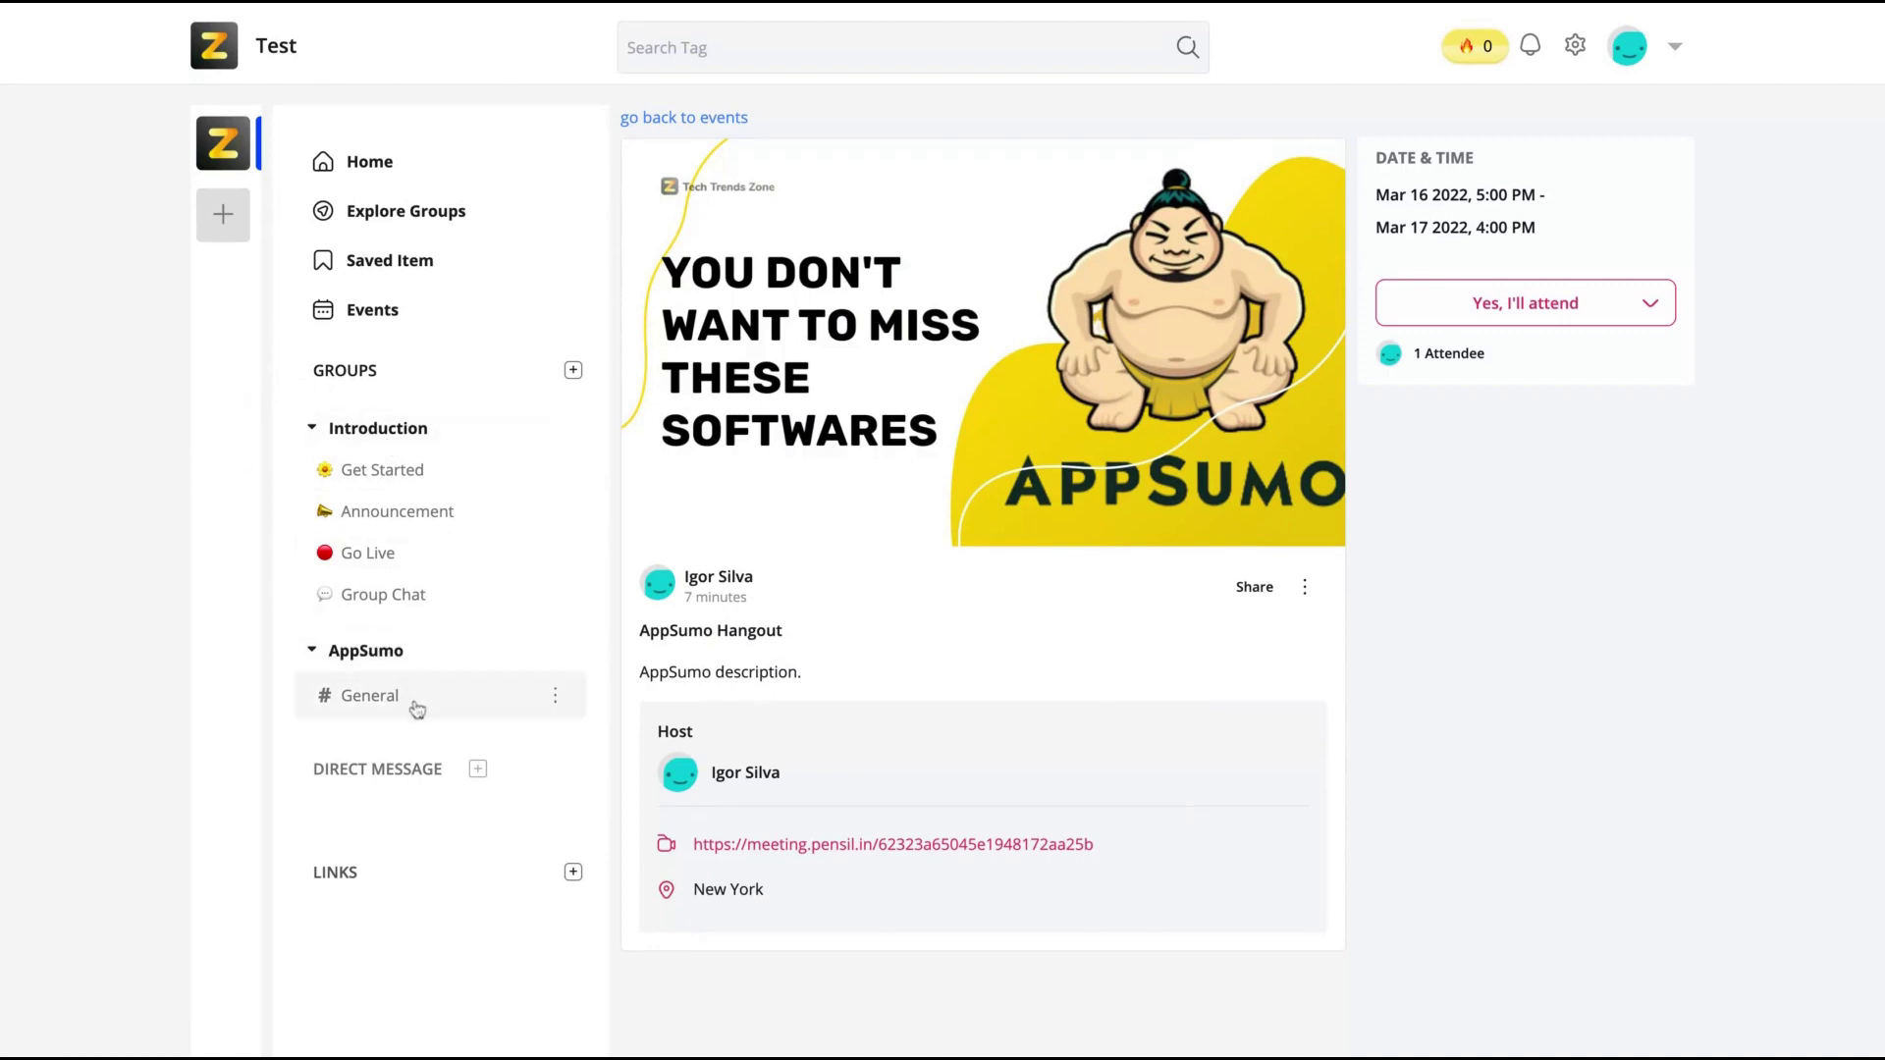
Step: Start adding a section to the AppSumo group, then view the Announcement section with the Hangout post
click(561, 649)
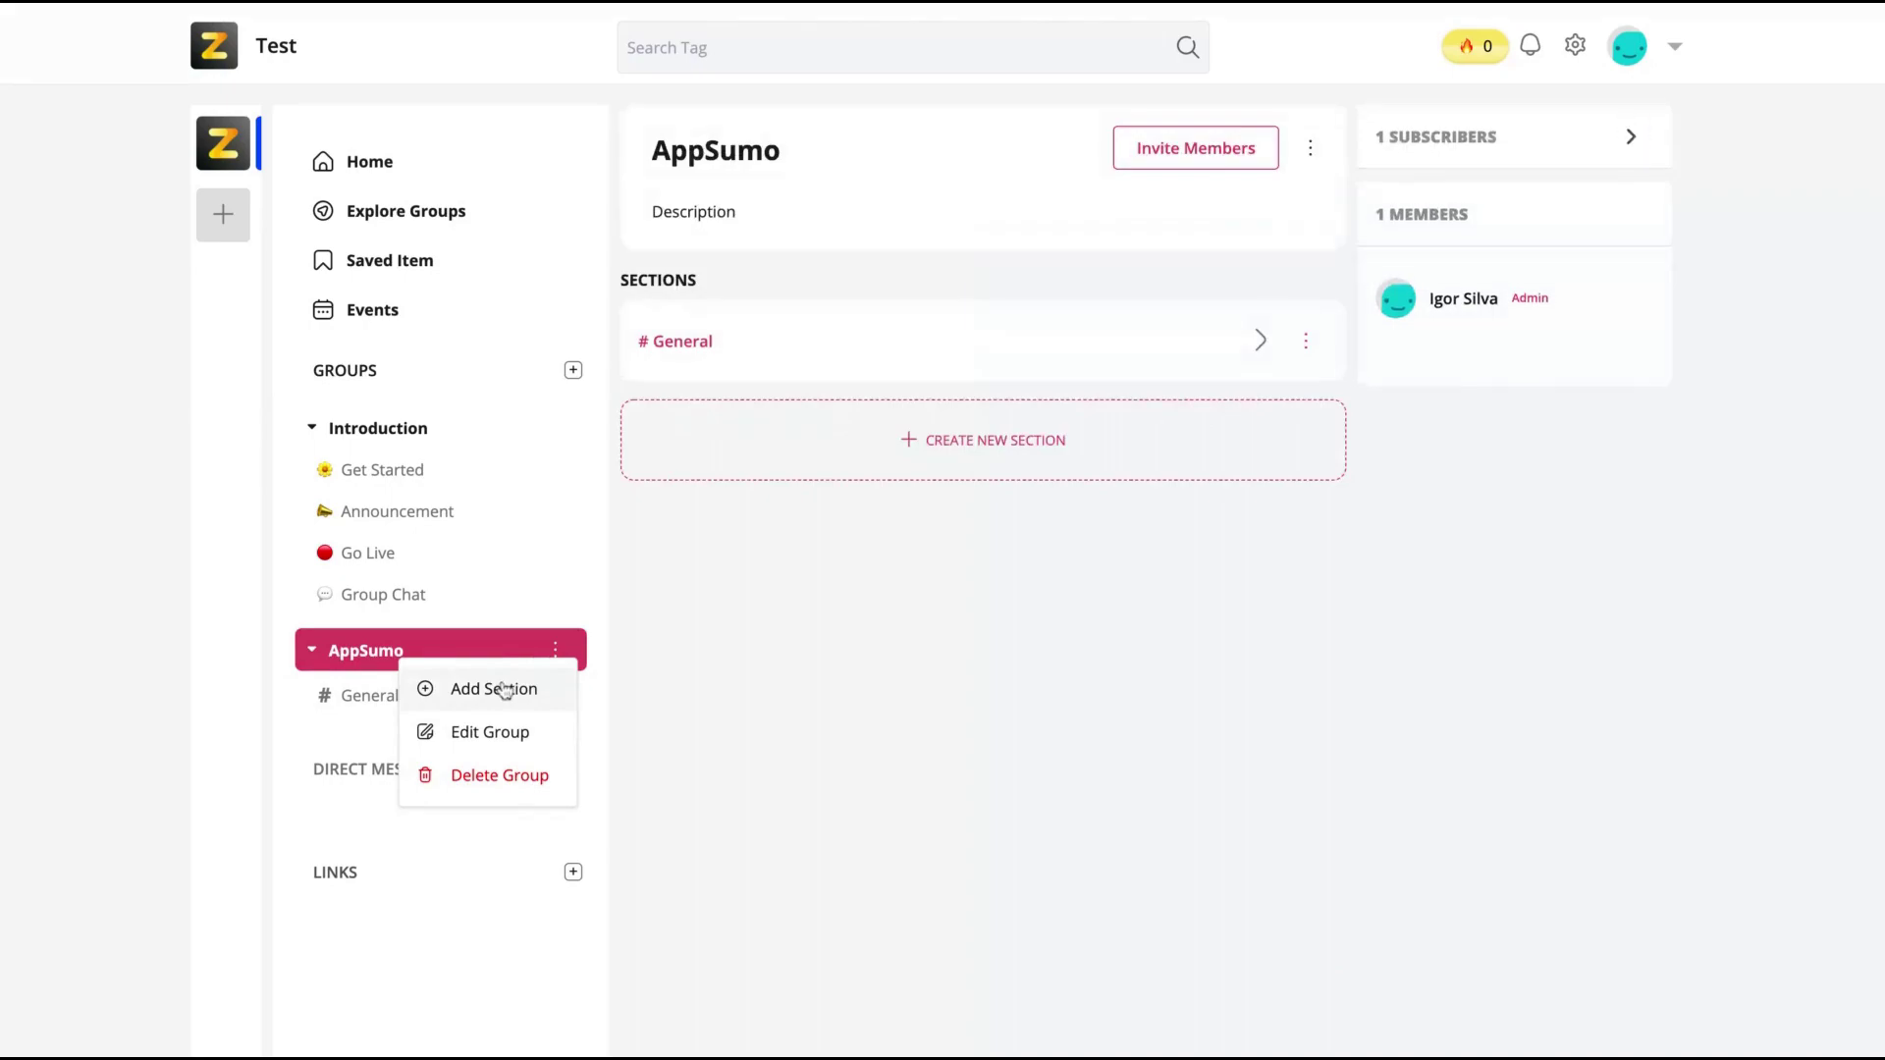
click(503, 690)
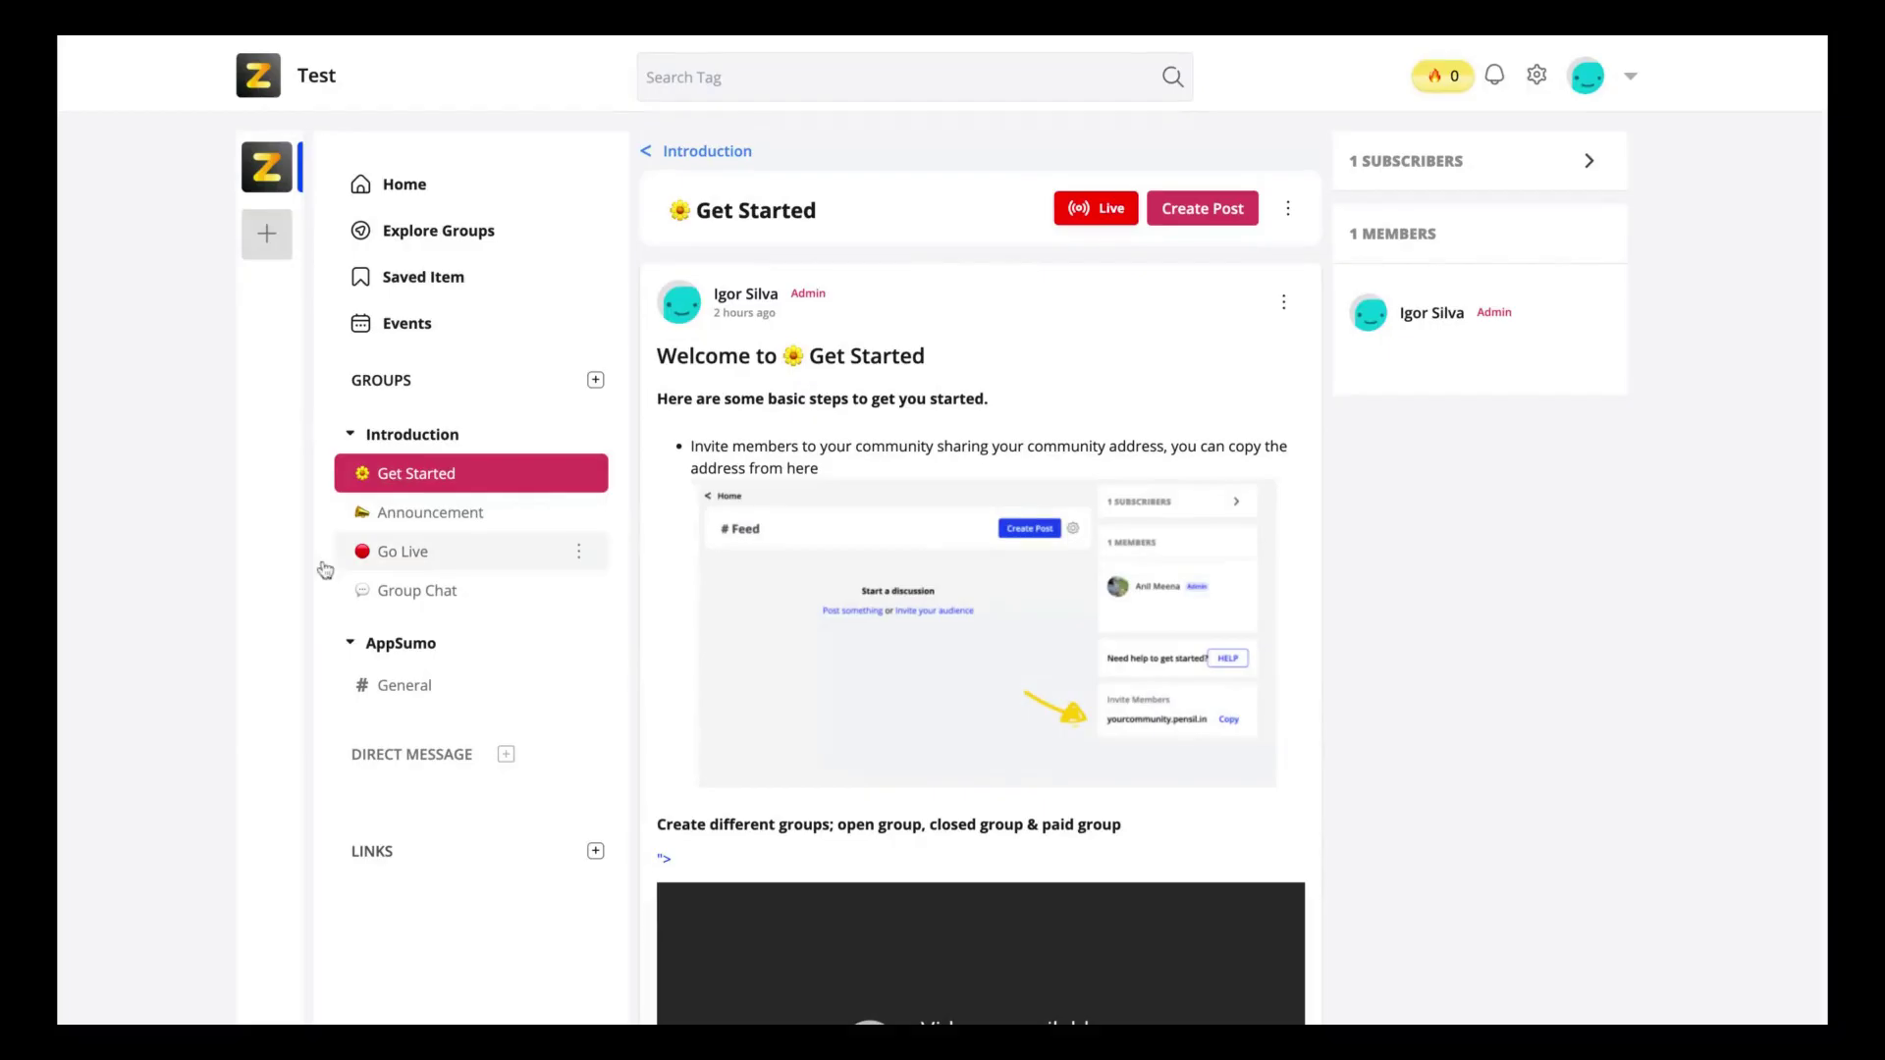
click(327, 512)
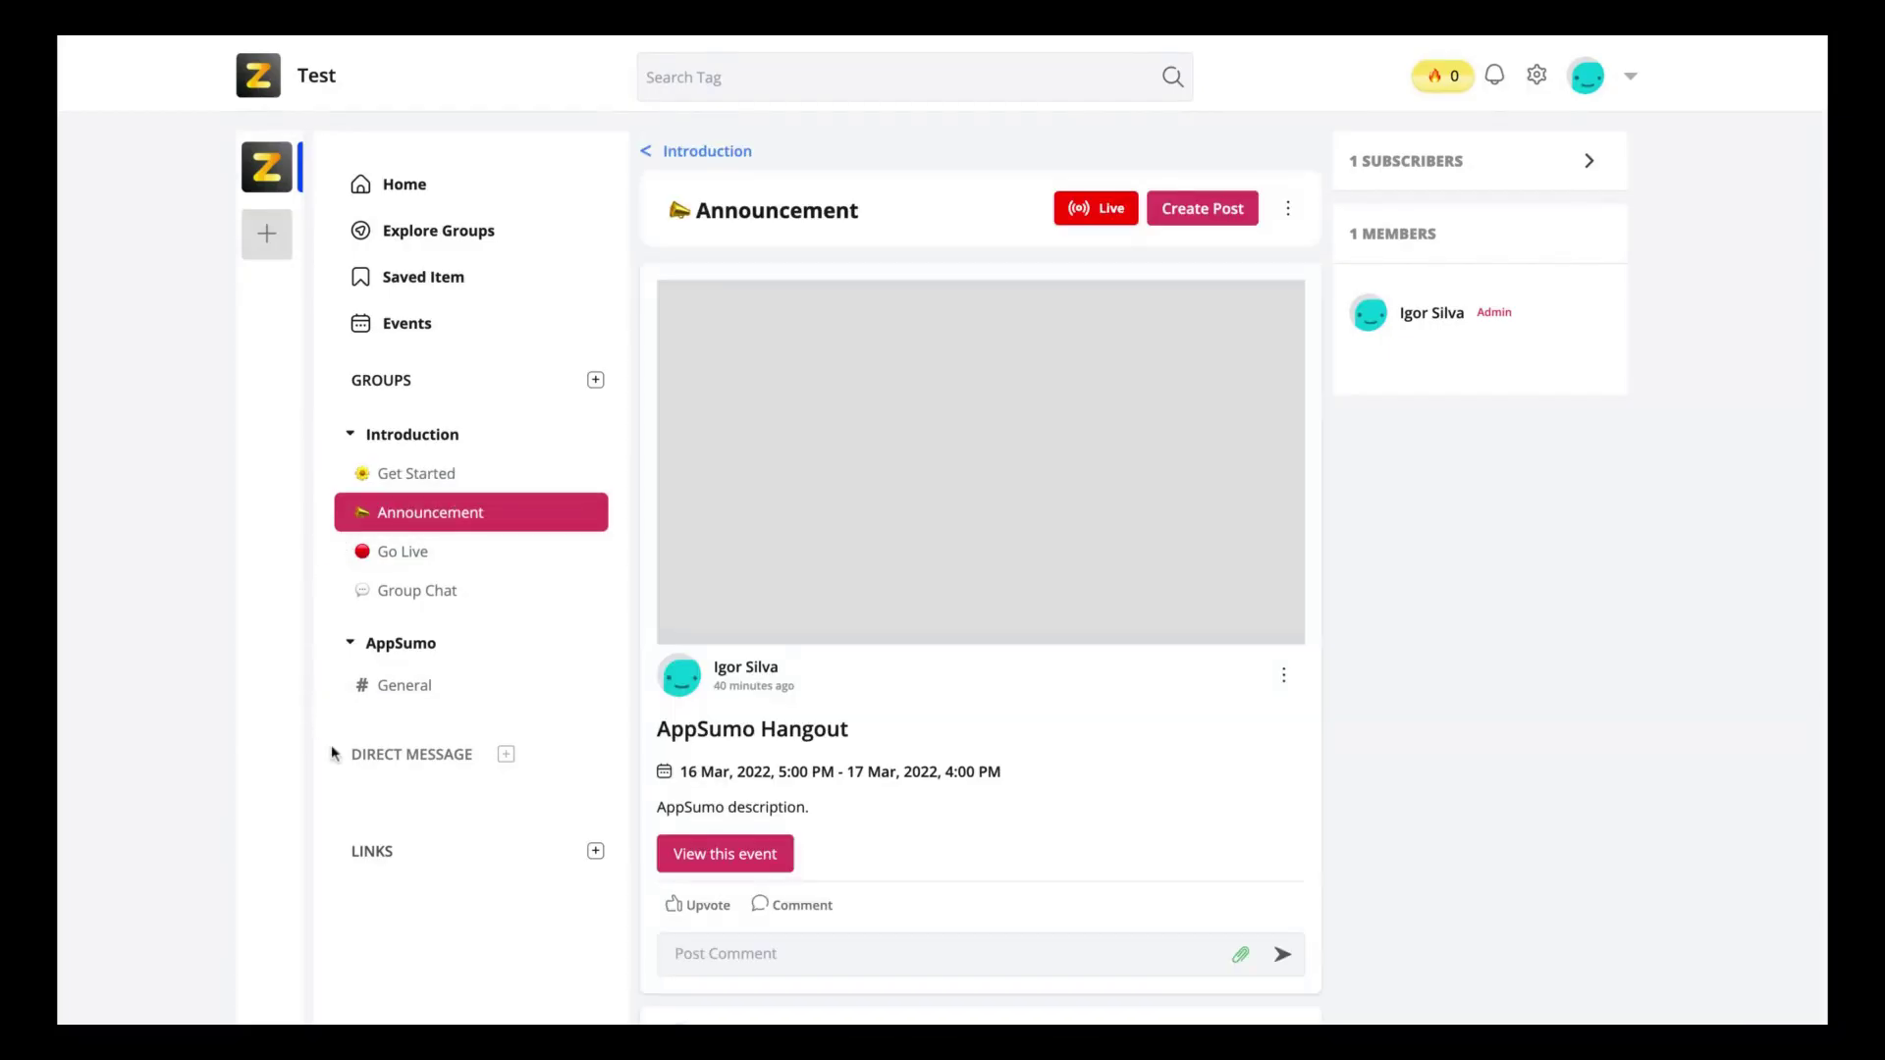
Step: Start a new post in Get Started titled Example with sample body text
click(385, 684)
click(398, 474)
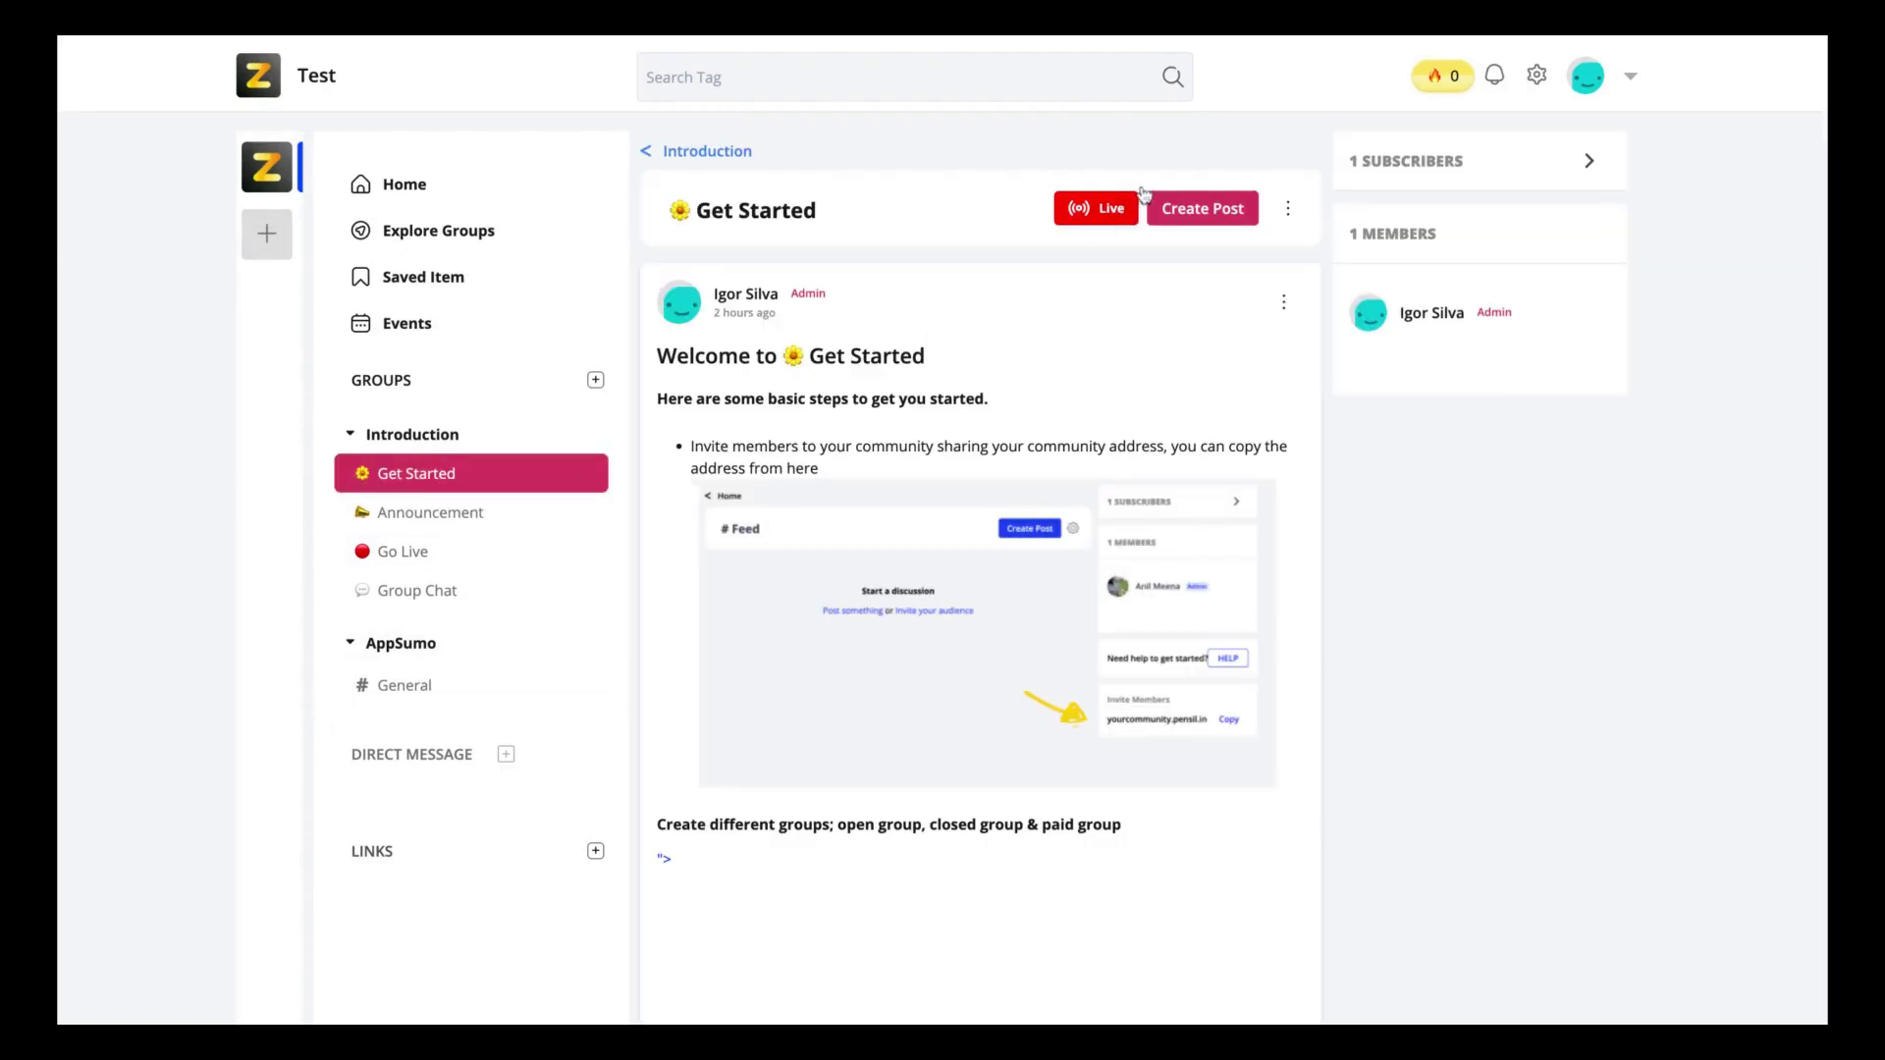
click(1147, 202)
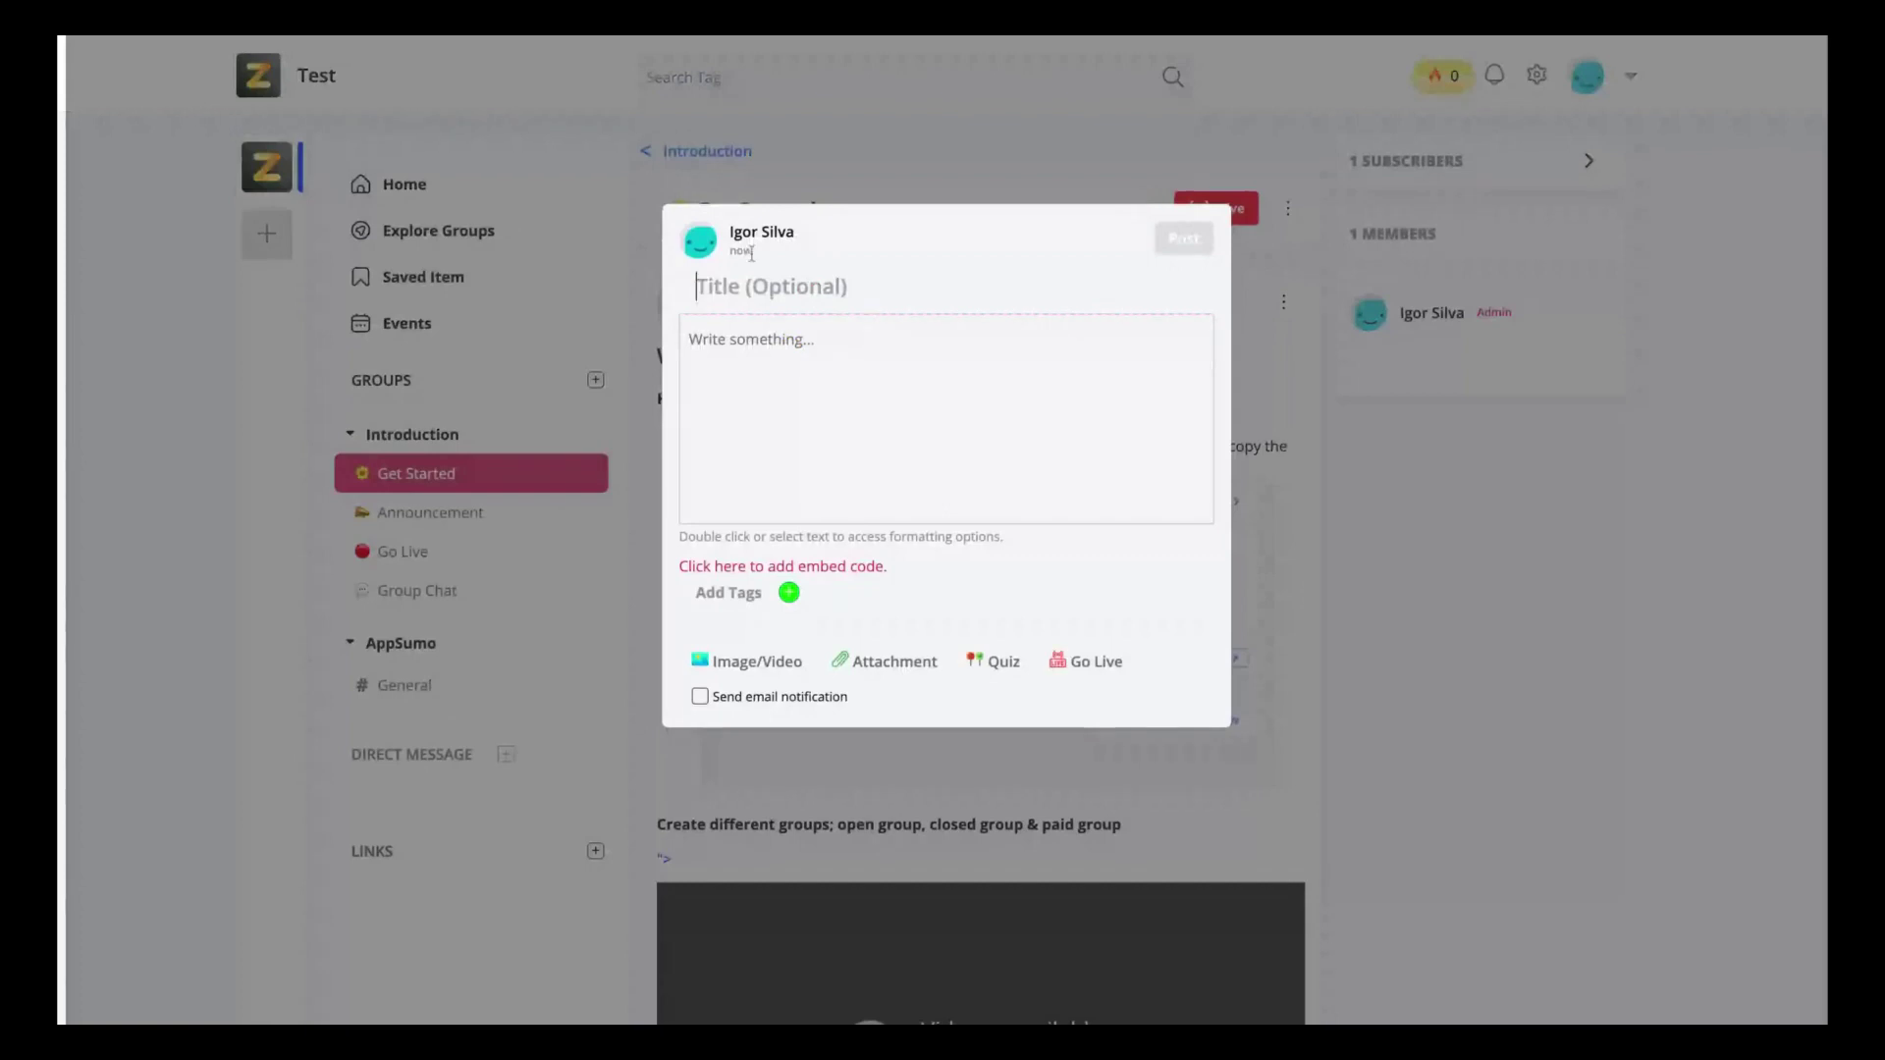
text(Example)
key(Tab)
text(jdajdjajdajdja)
Step: Add one tag and a BeeCut image to the Example post and publish it
click(790, 593)
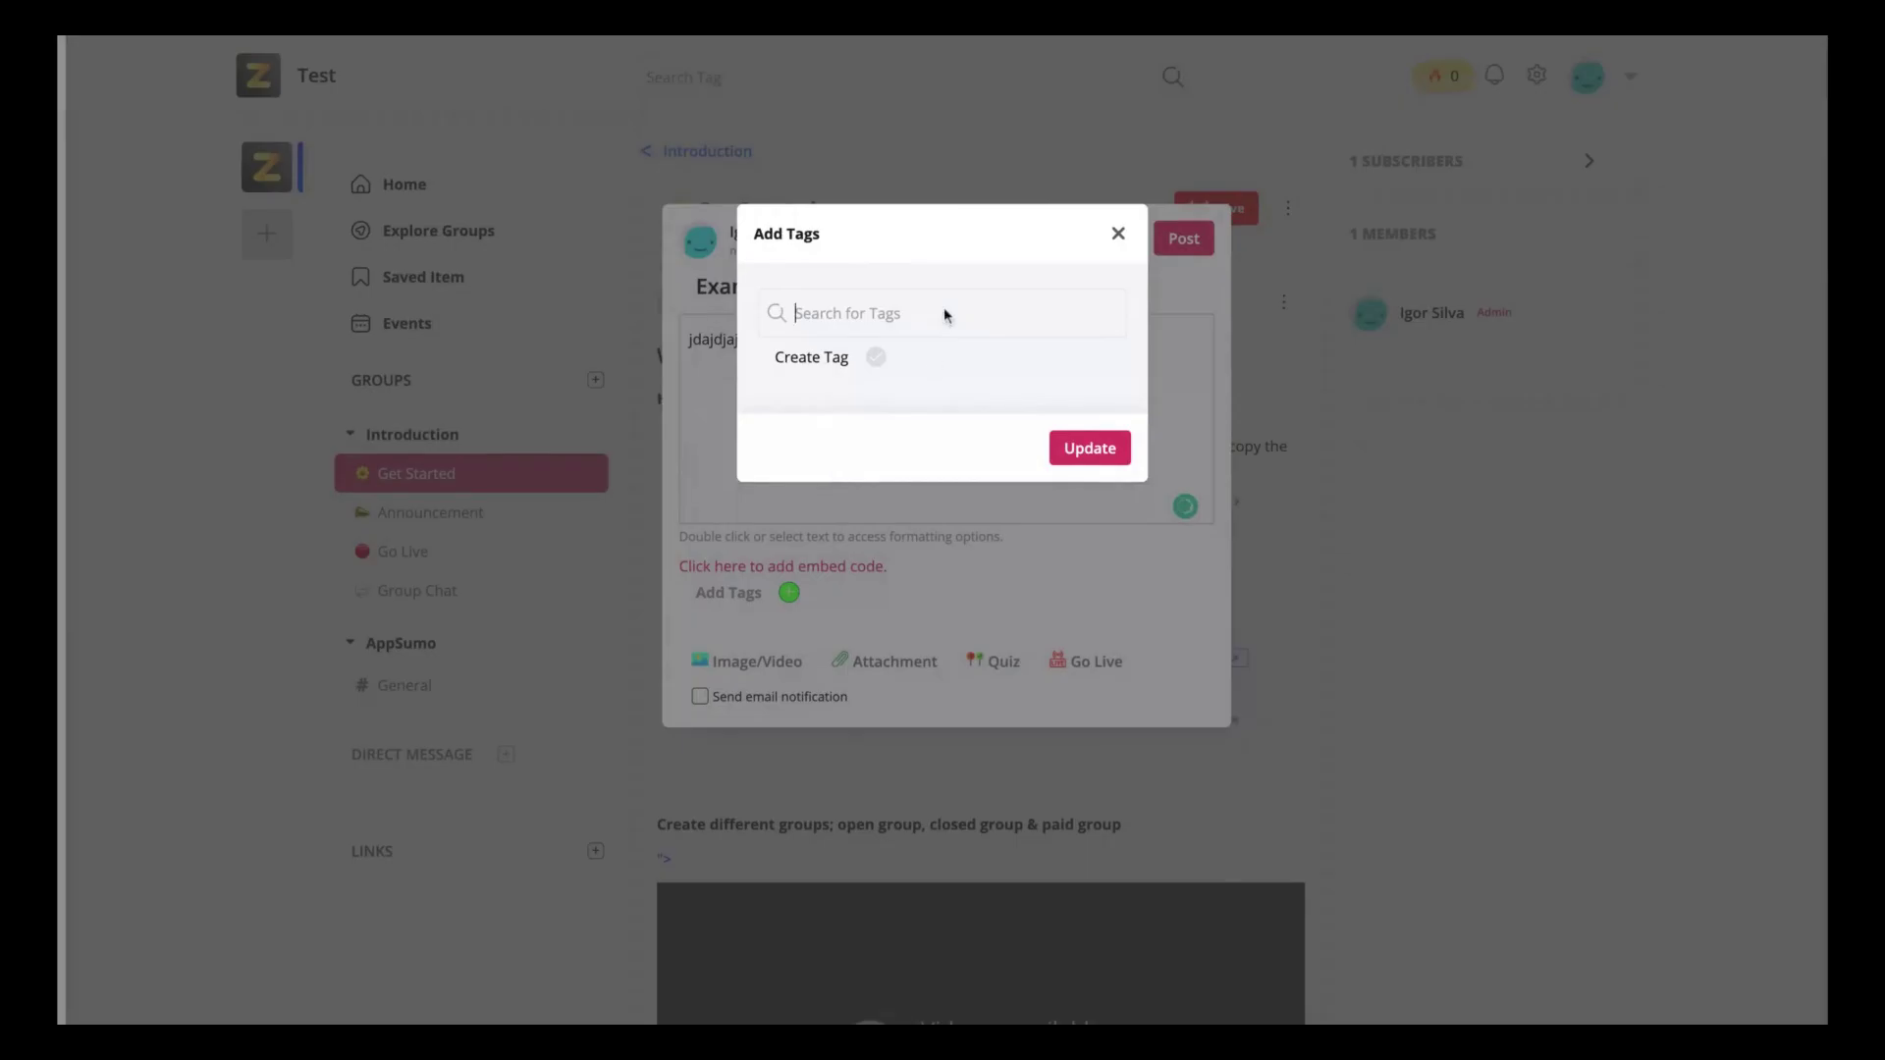
text(appsumo)
click(1087, 450)
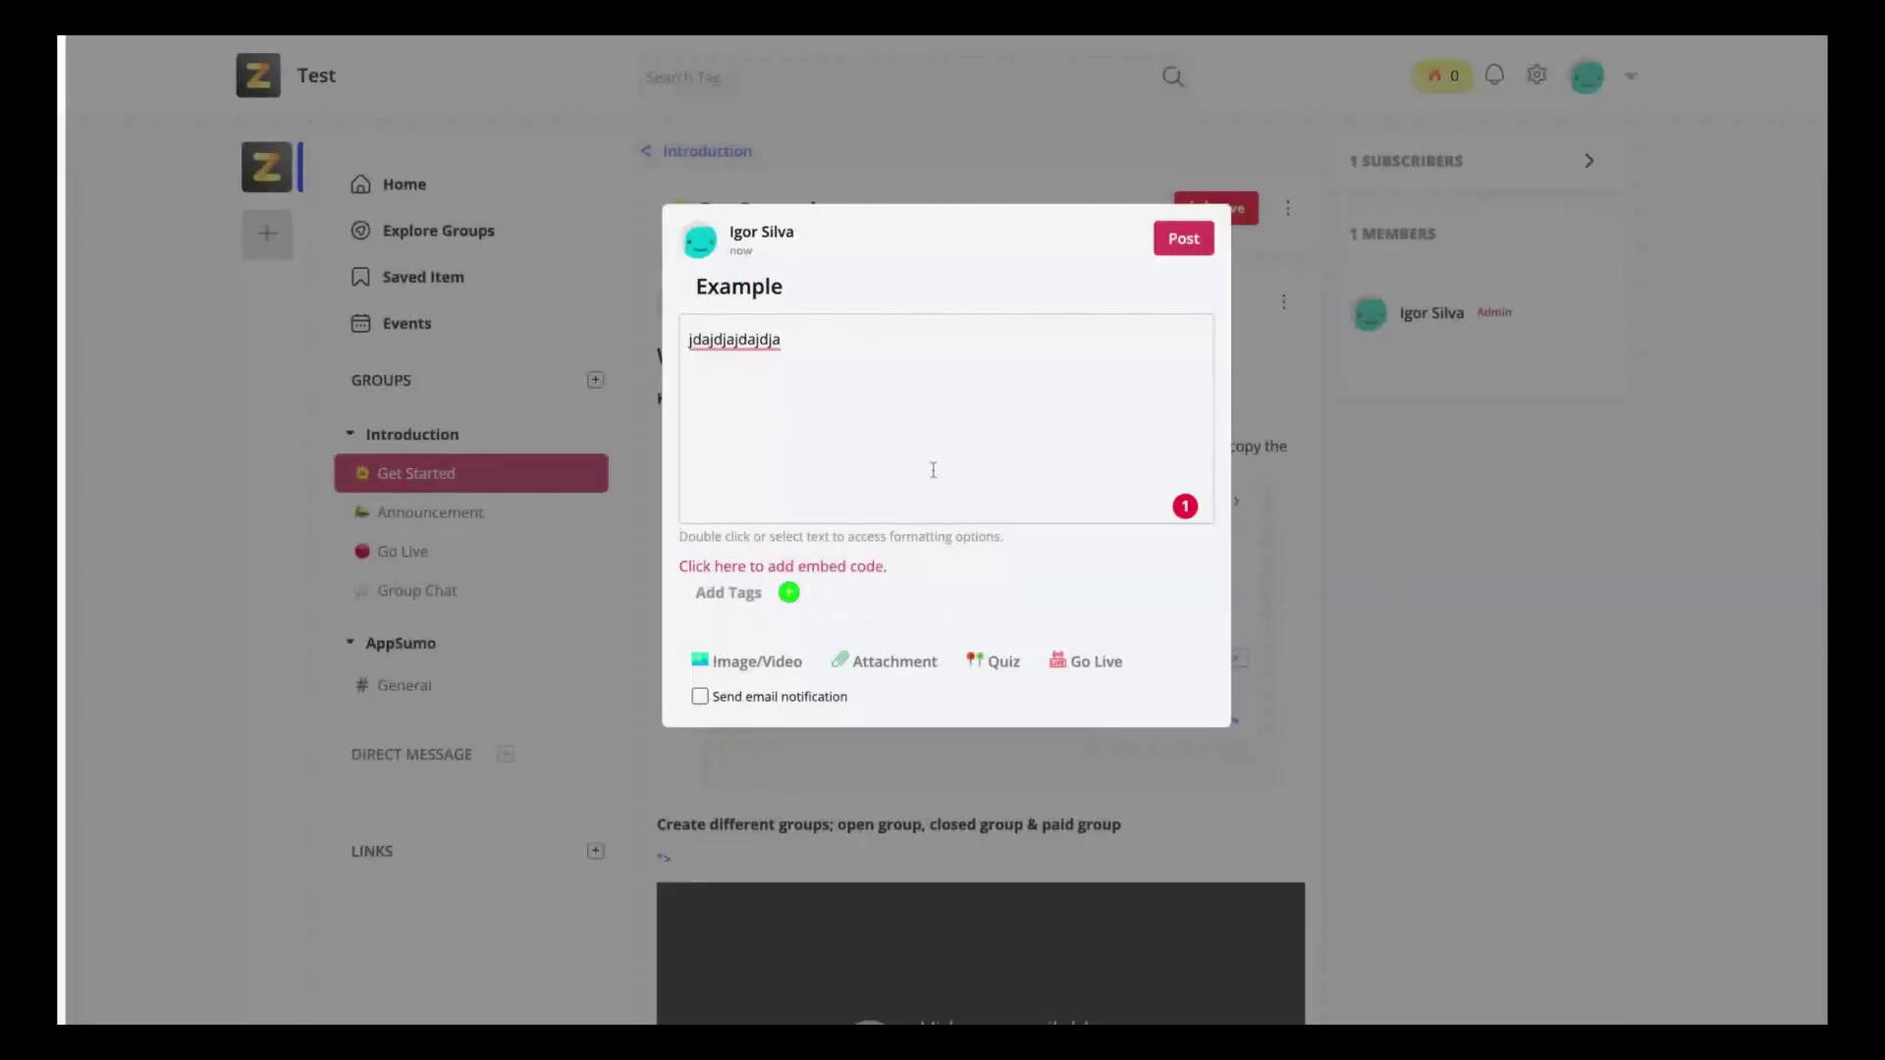
click(692, 567)
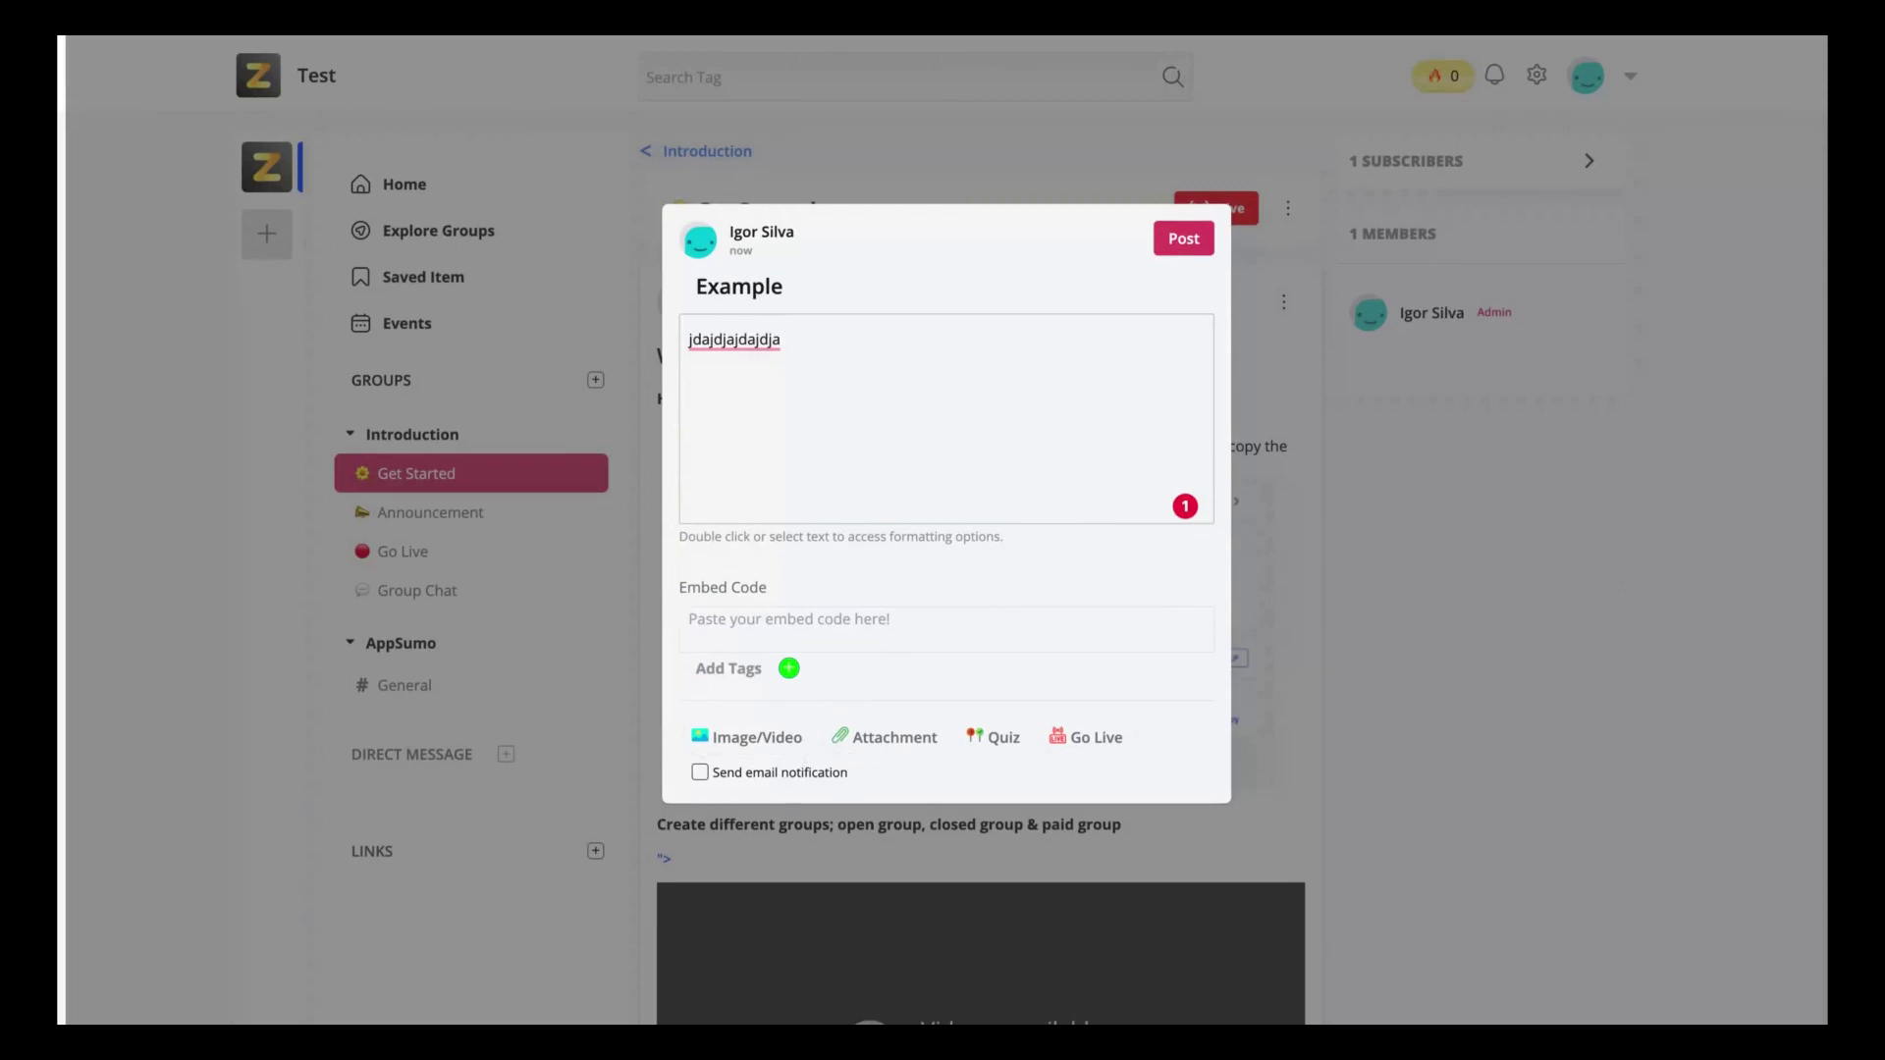
click(1138, 230)
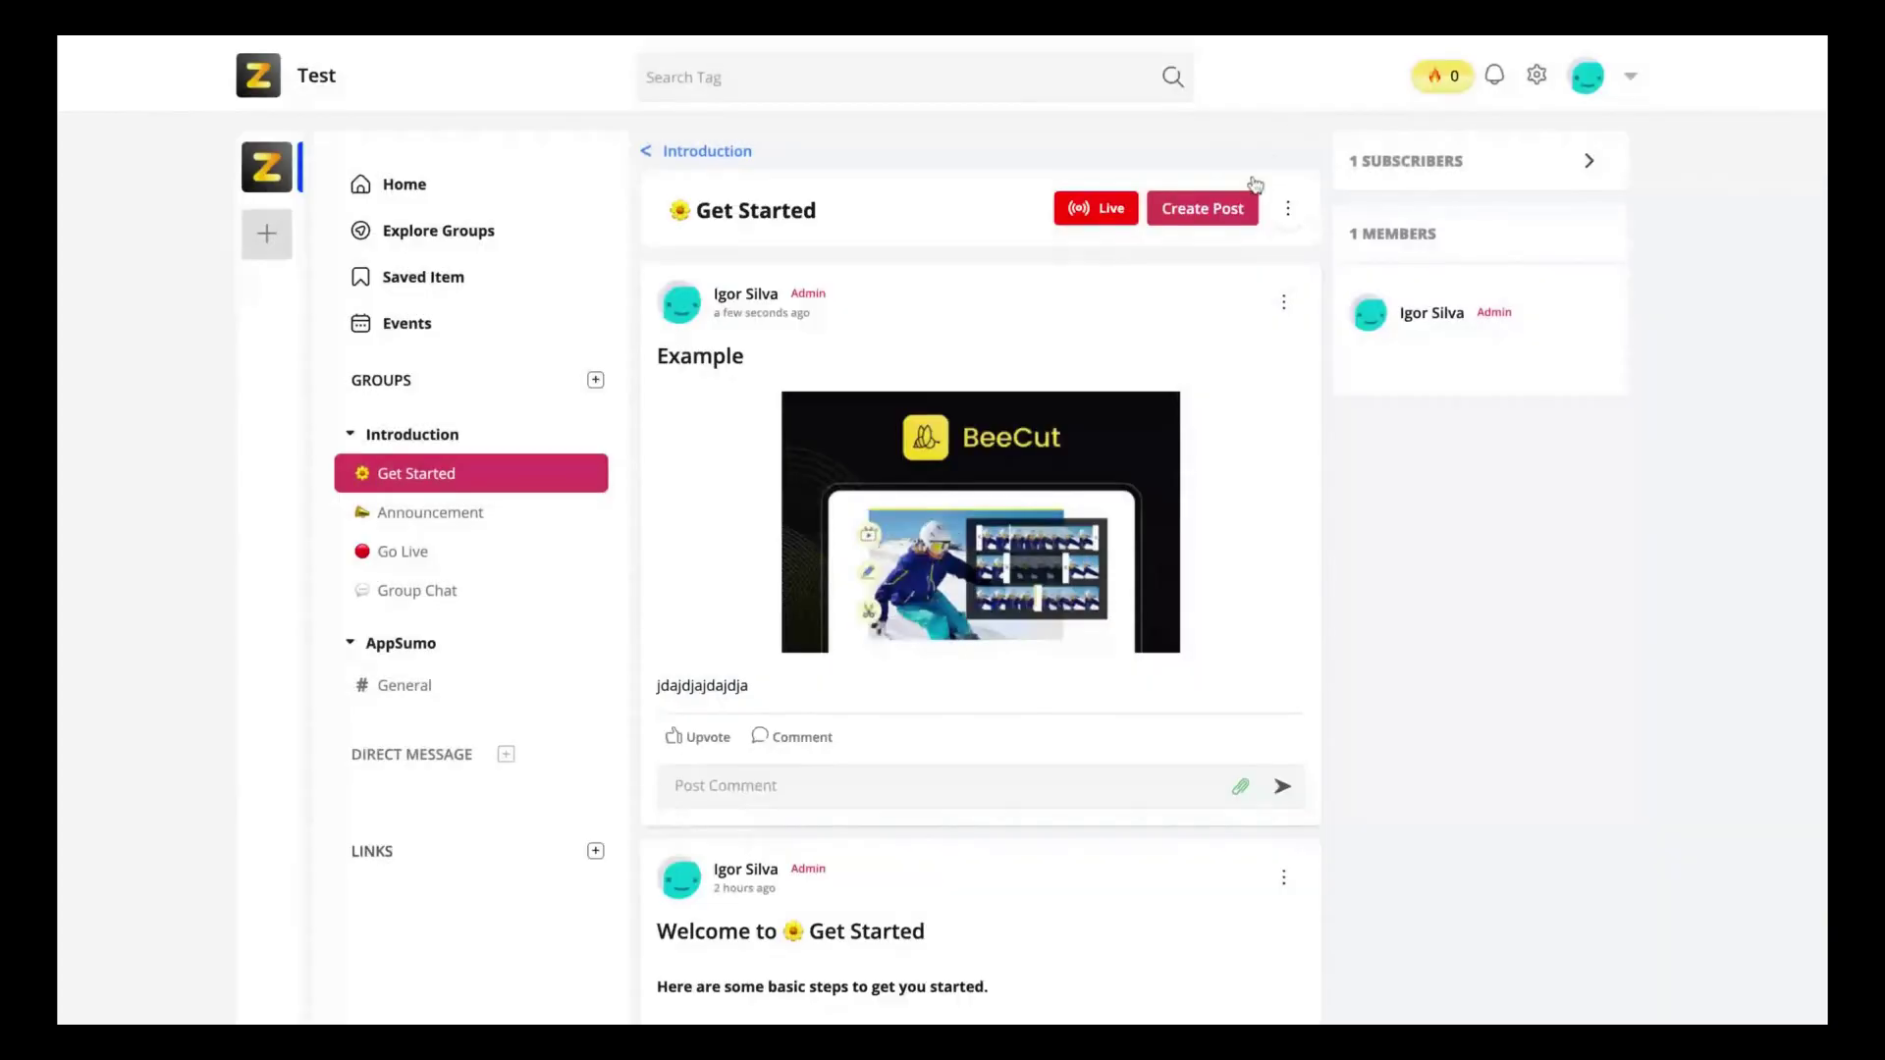
click(1254, 182)
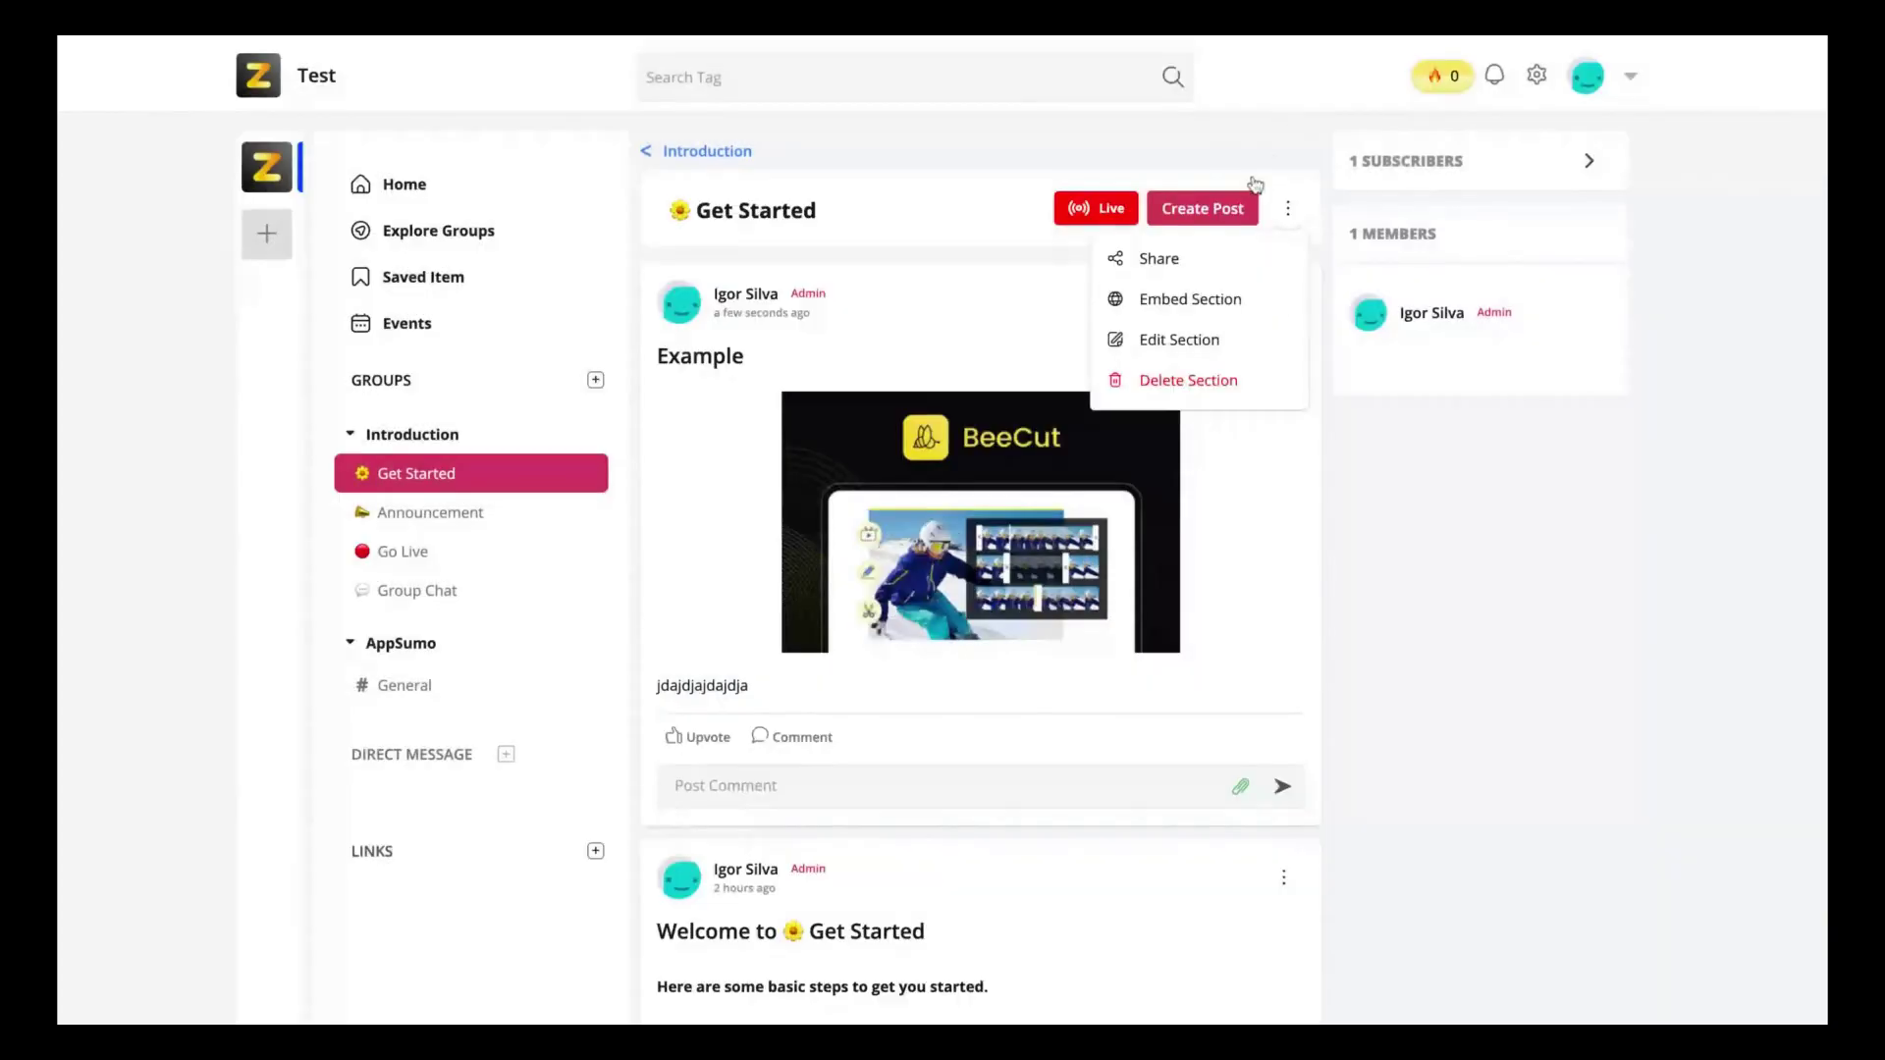
click(1024, 198)
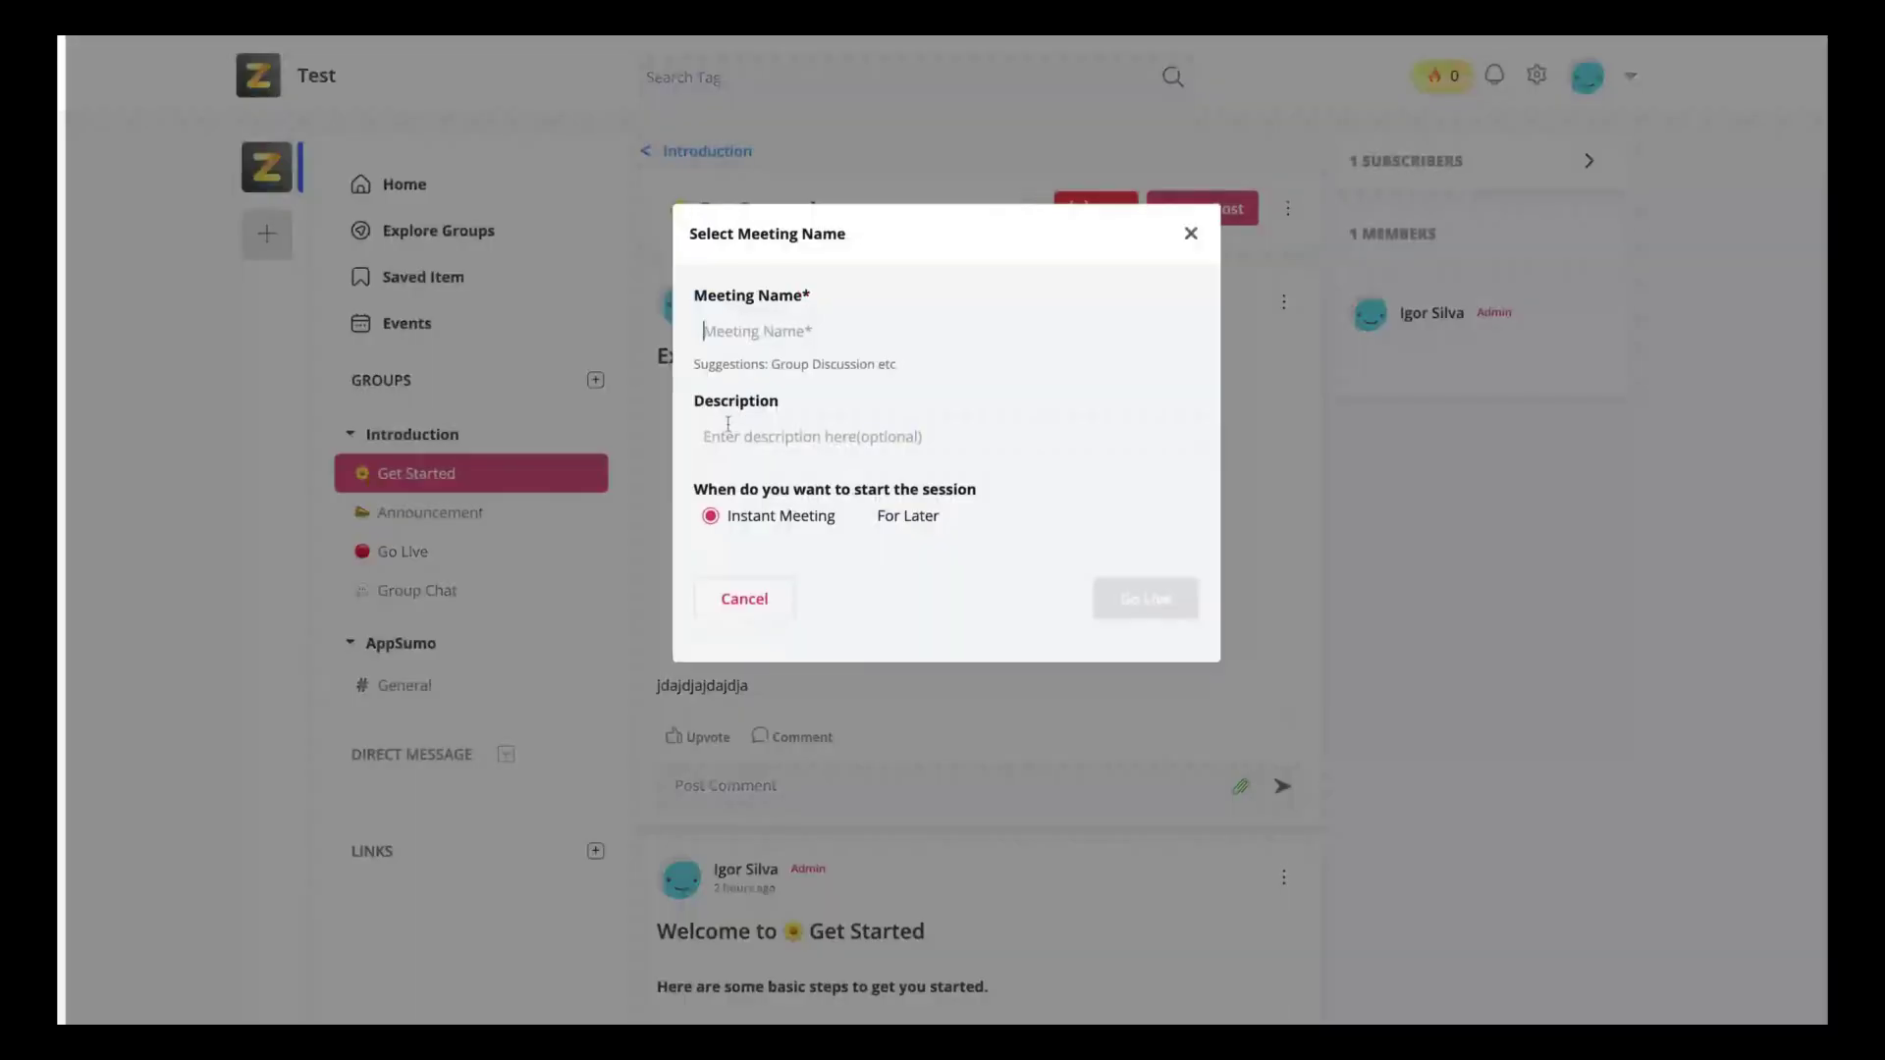
click(796, 519)
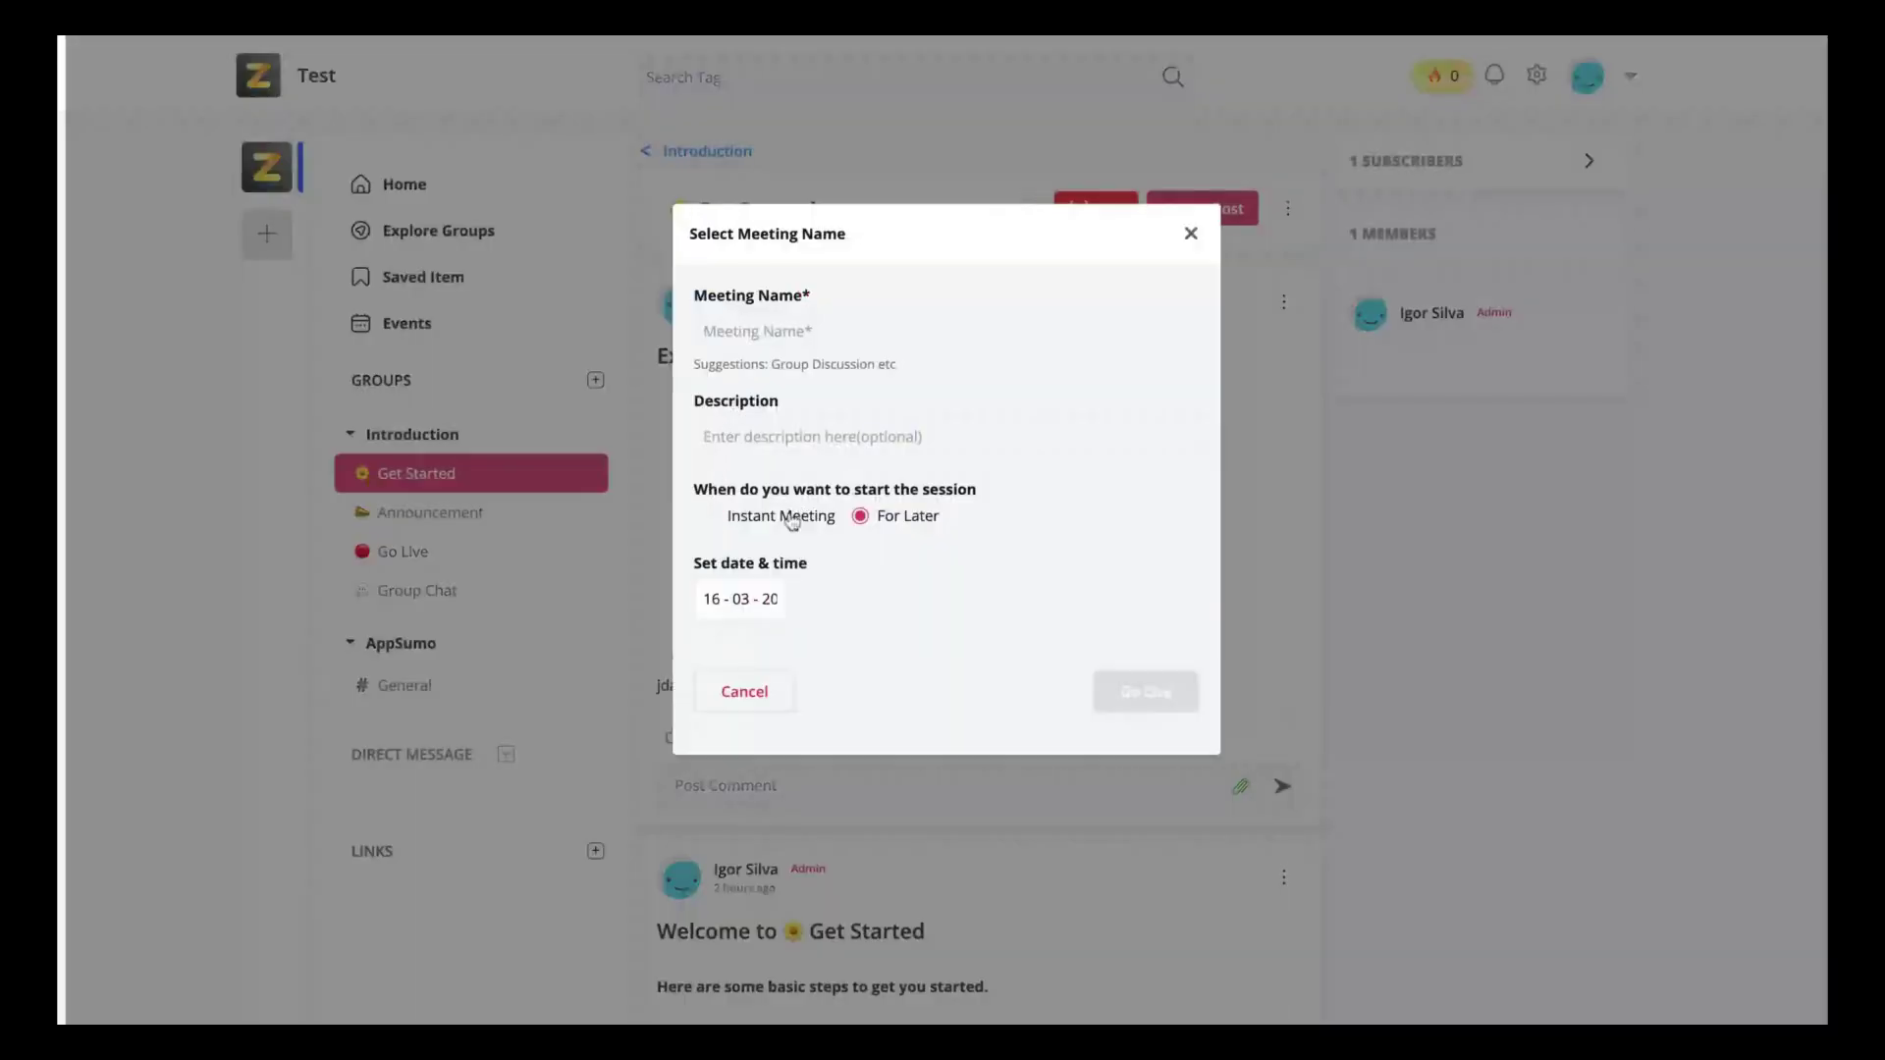
key(Left)
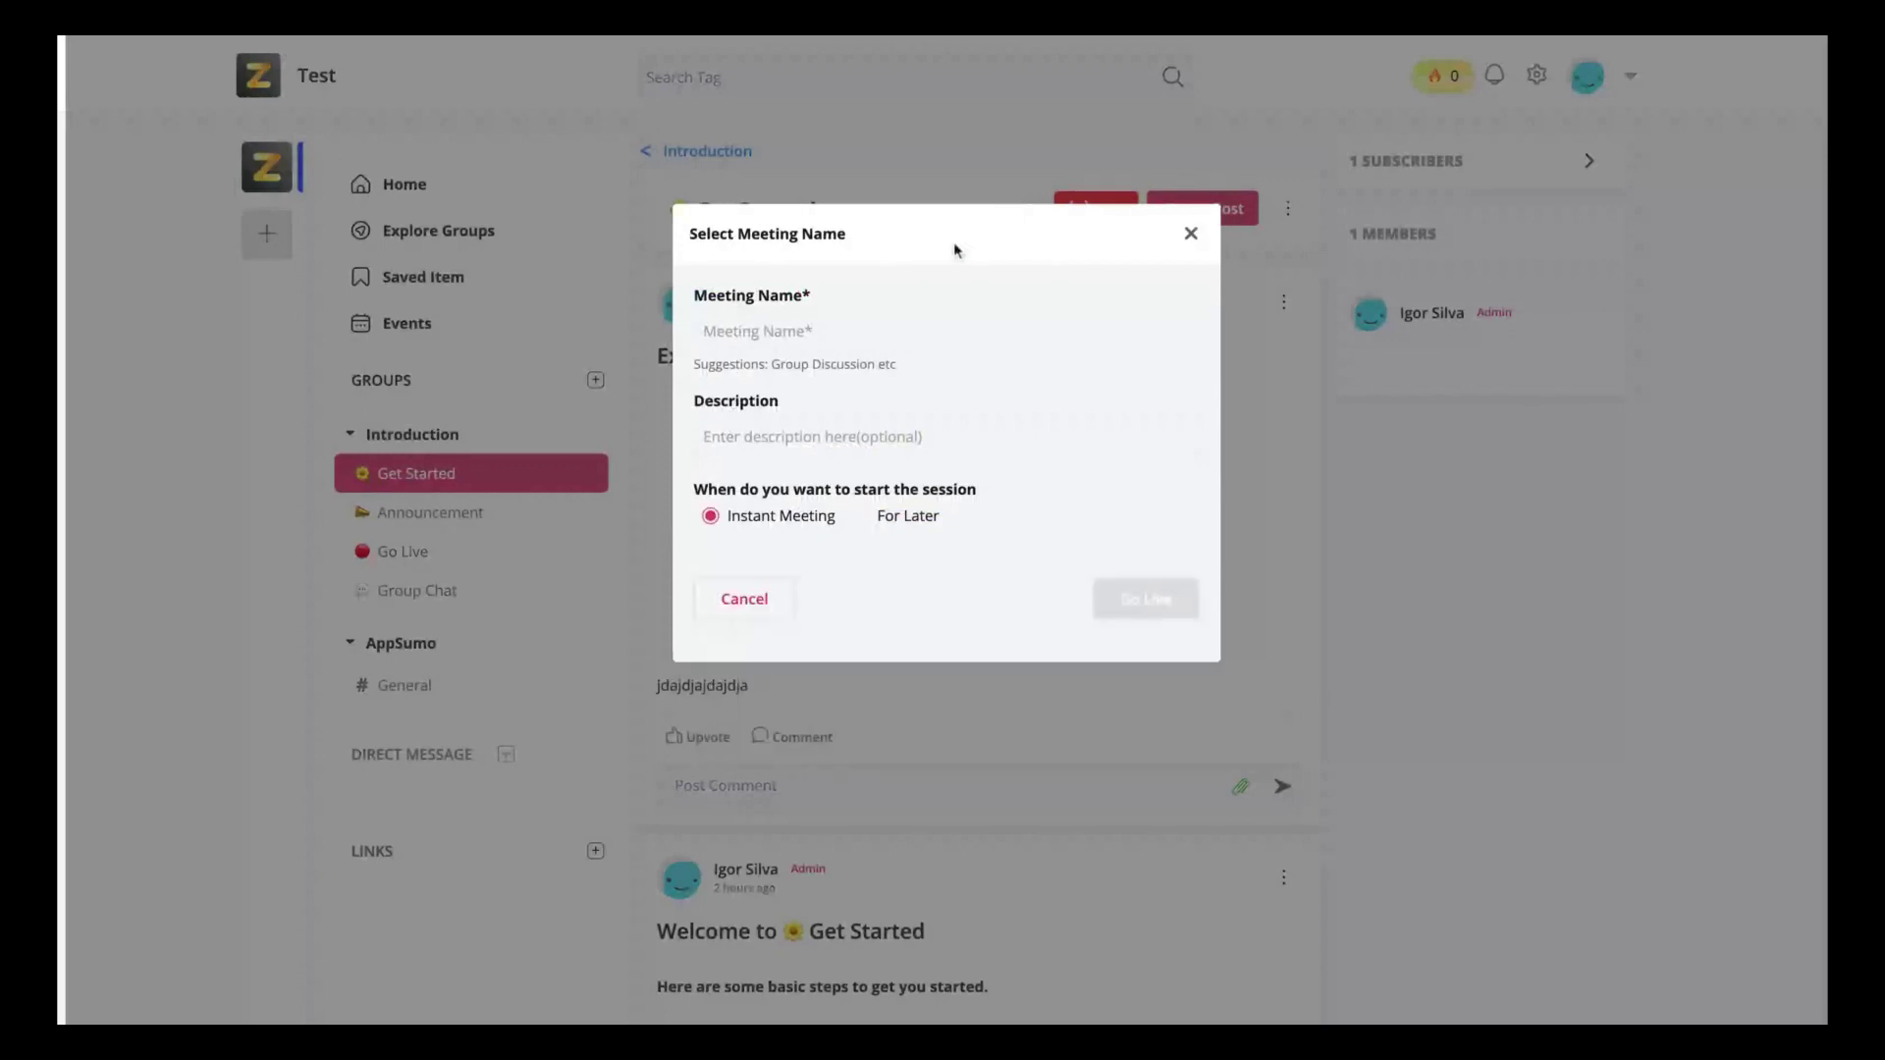
click(1191, 233)
click(1284, 300)
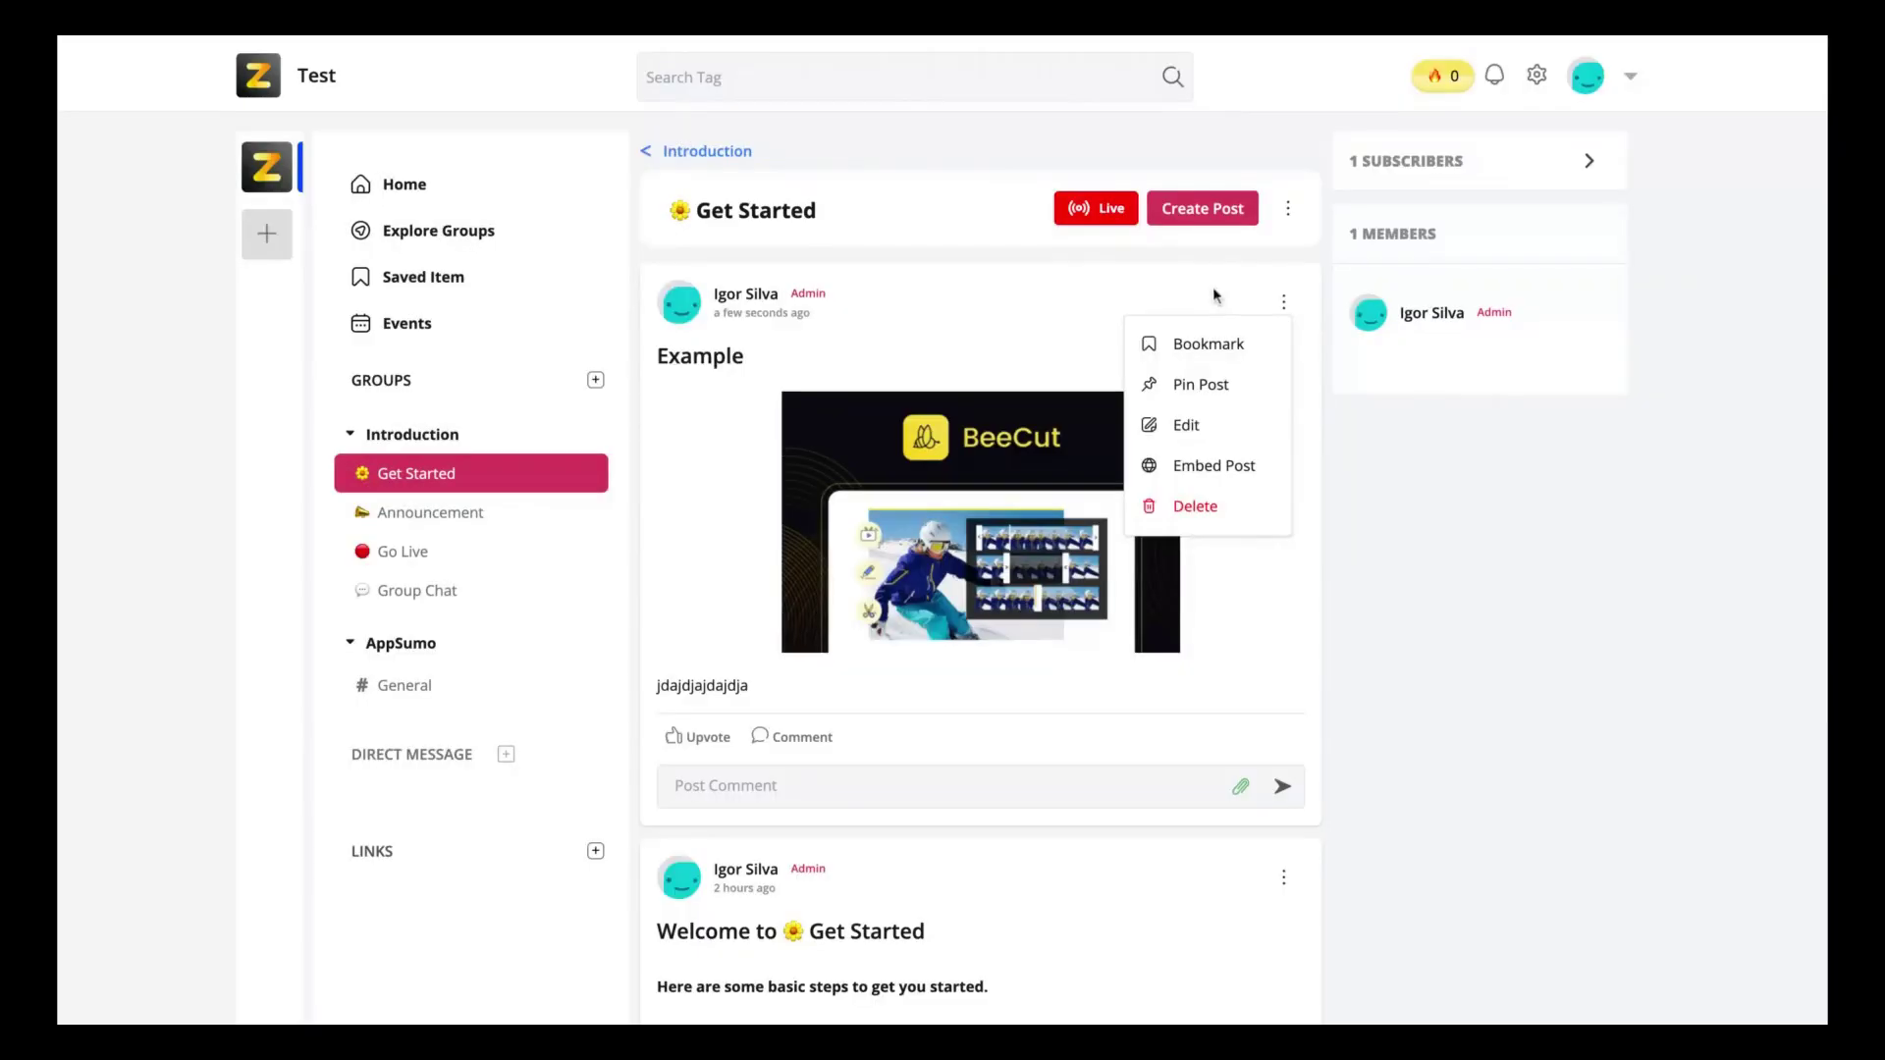
Step: Show the Example post's embed code, select all of it, and close the embed view
click(1132, 466)
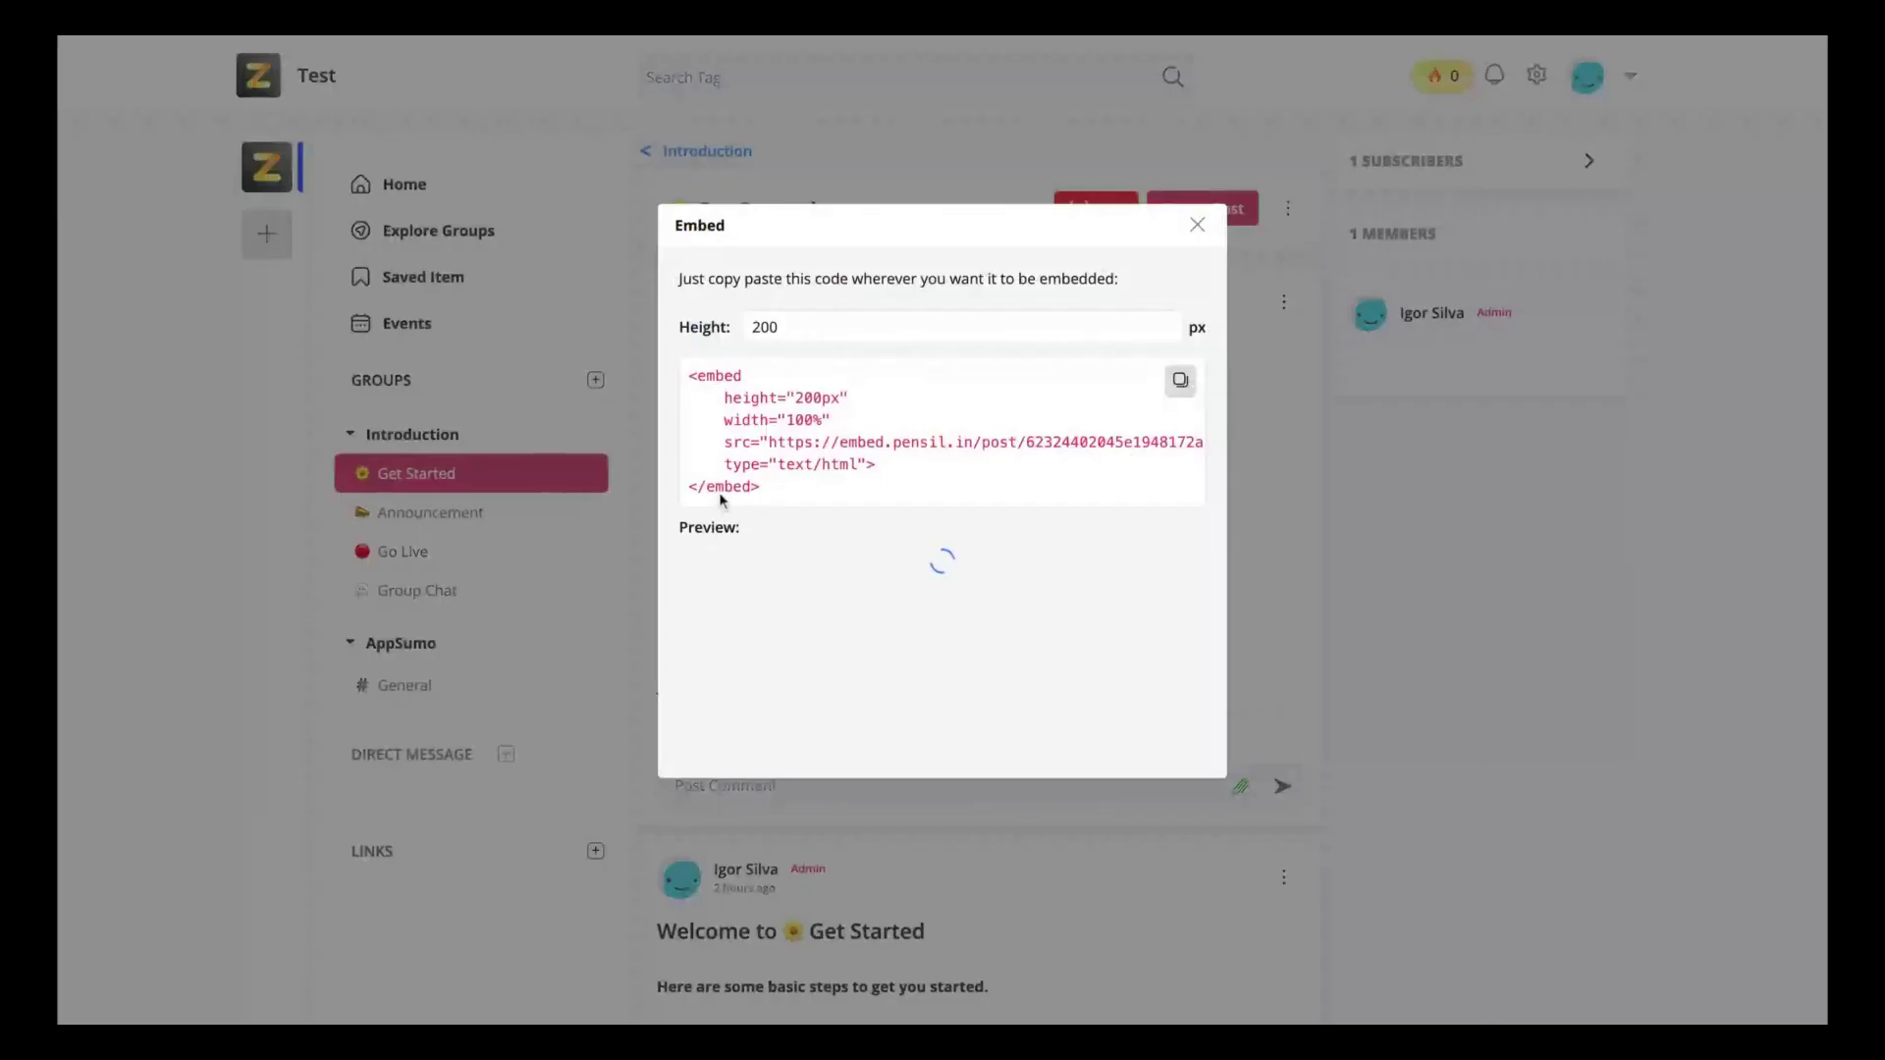
key(ctrl+a)
scroll(857, 600, down, 1)
scroll(858, 599, up, 1)
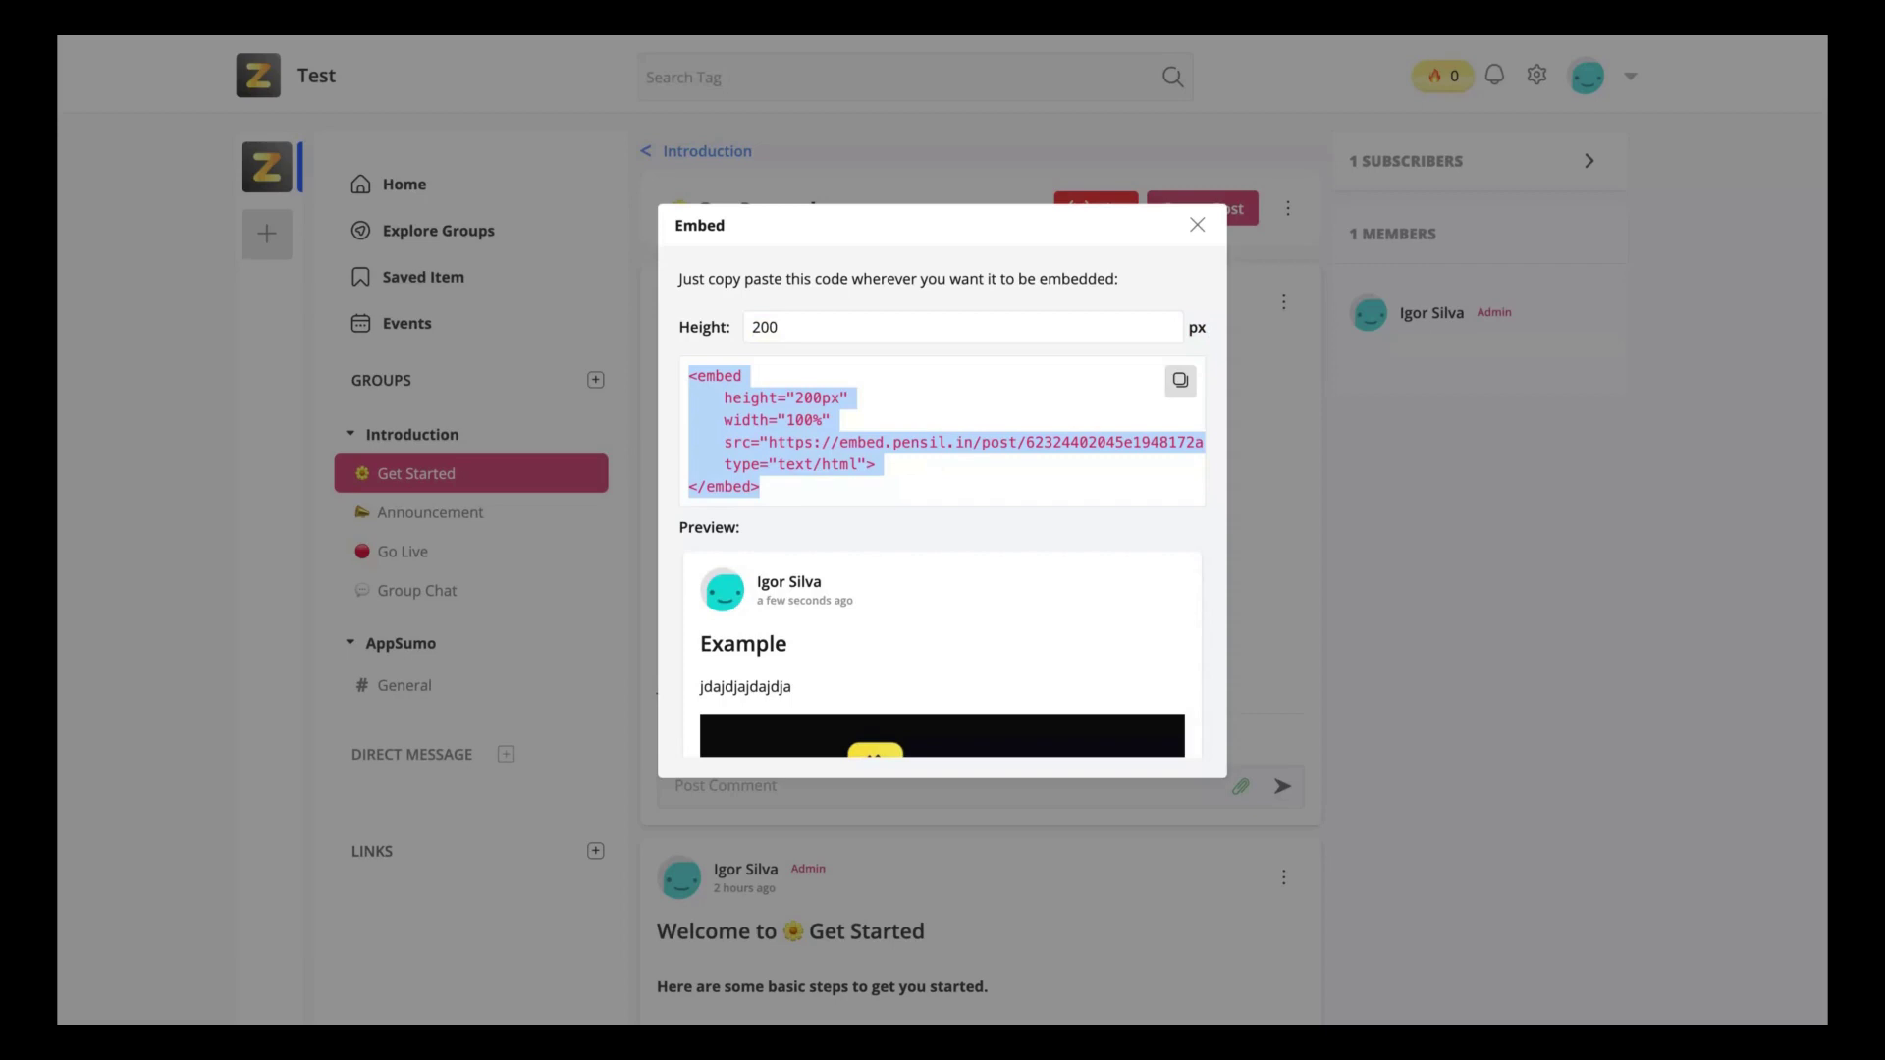
scroll(927, 560, down, 1)
scroll(870, 728, down, 5)
scroll(867, 729, up, 3)
scroll(868, 730, up, 3)
click(1171, 223)
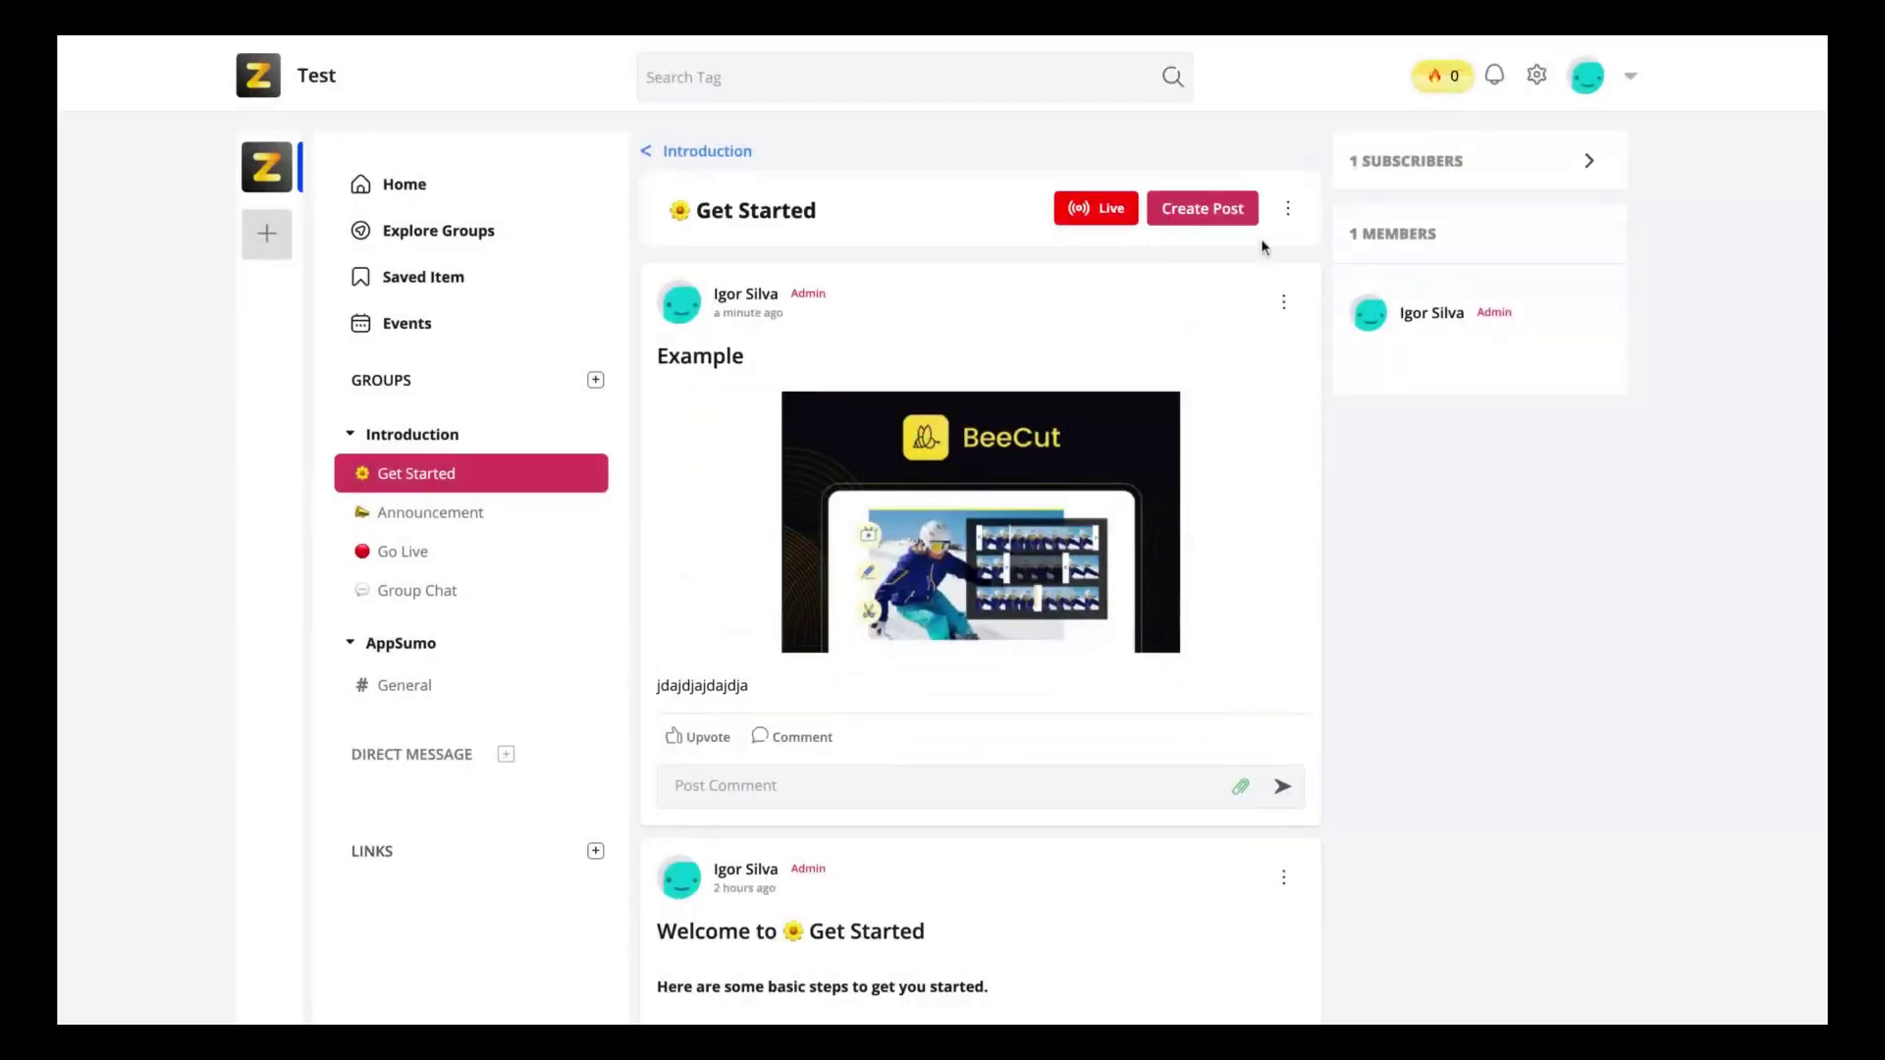
Step: Show the embed code for the whole Get Started section from its options menu
click(1284, 208)
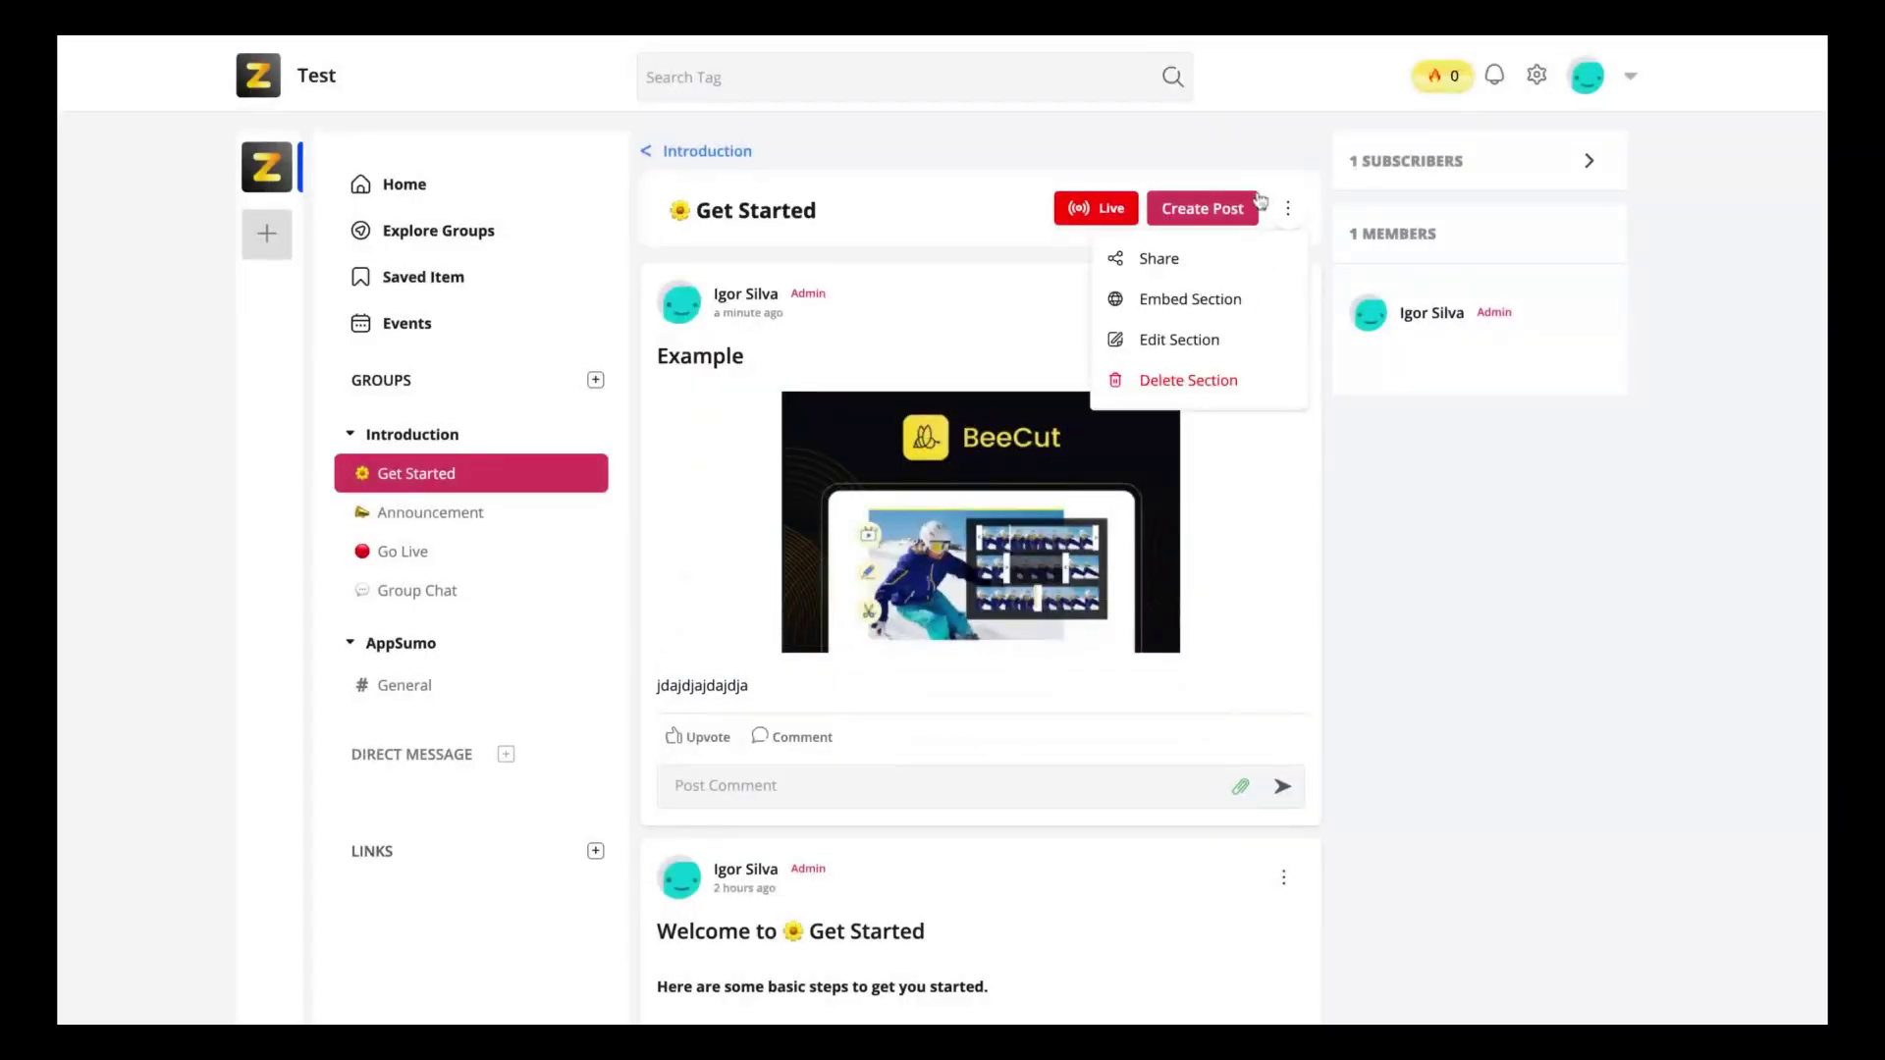
click(1123, 291)
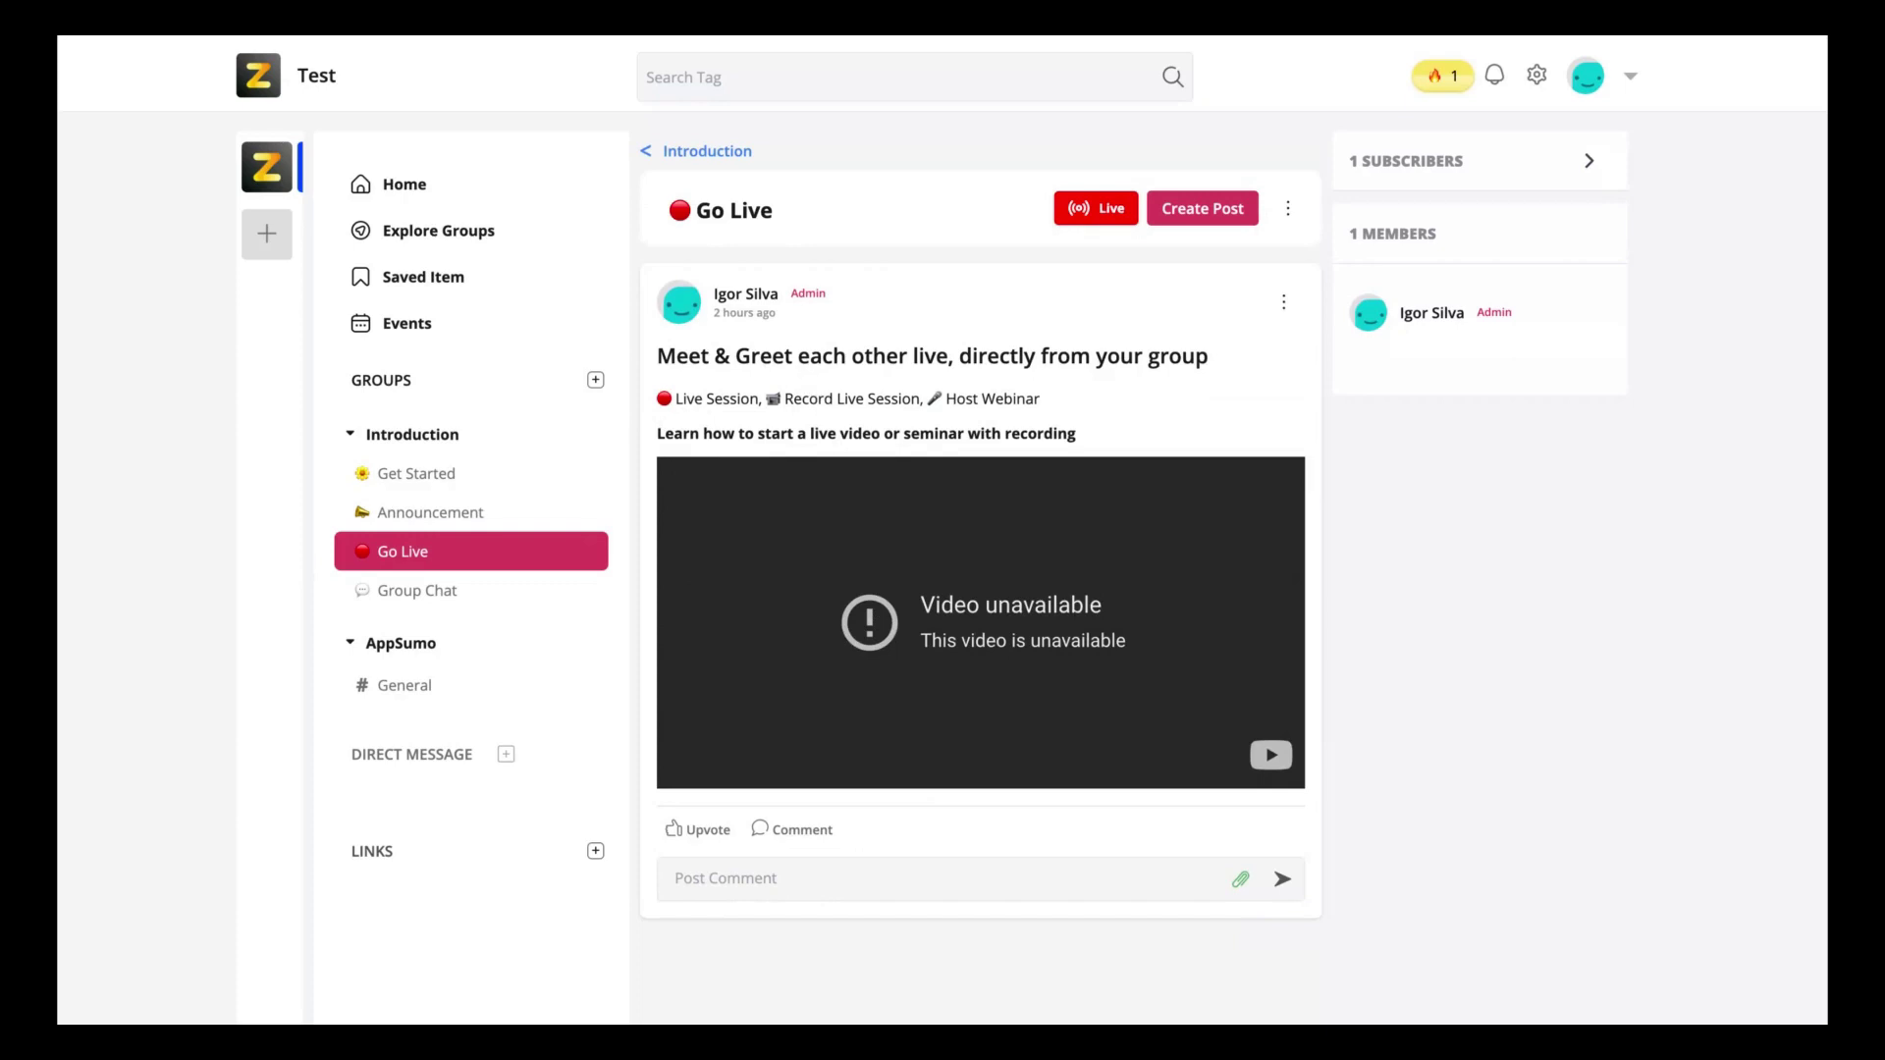
mouse_move(416, 591)
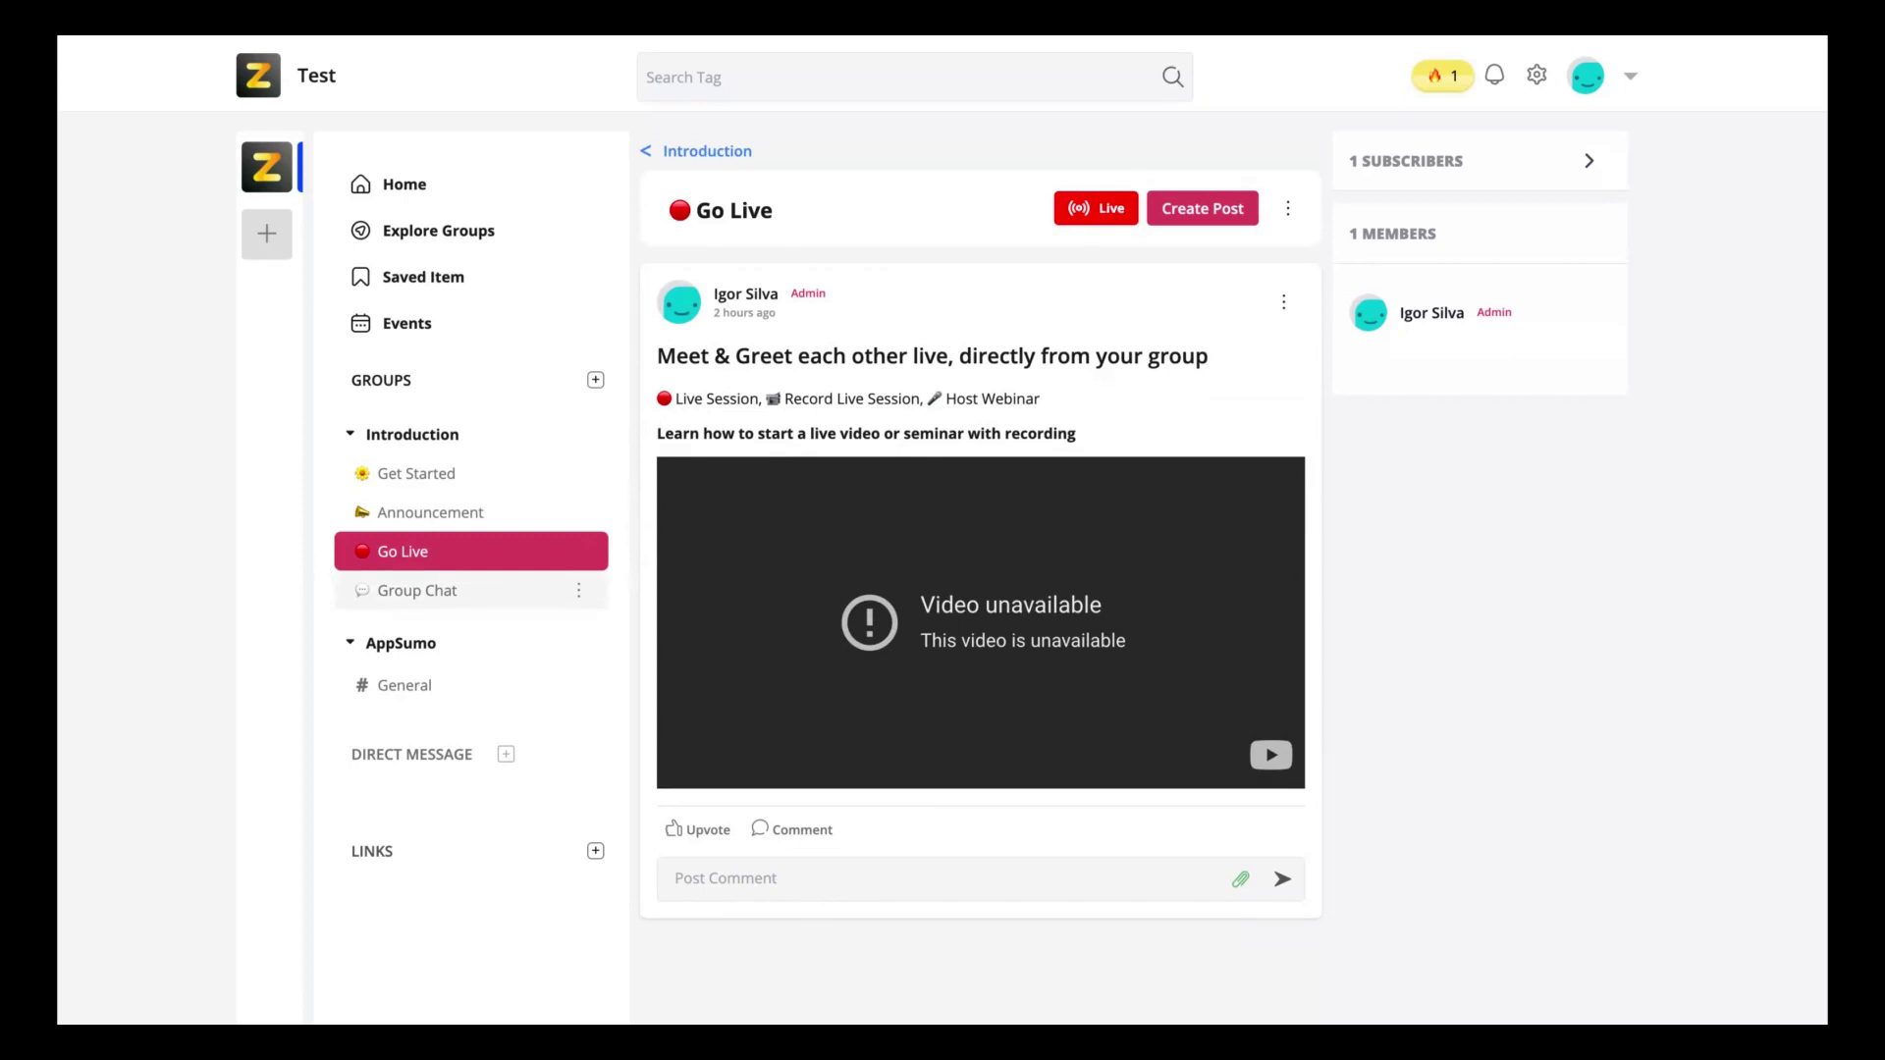
Step: Send the message Hello in the Group Chat section
click(416, 589)
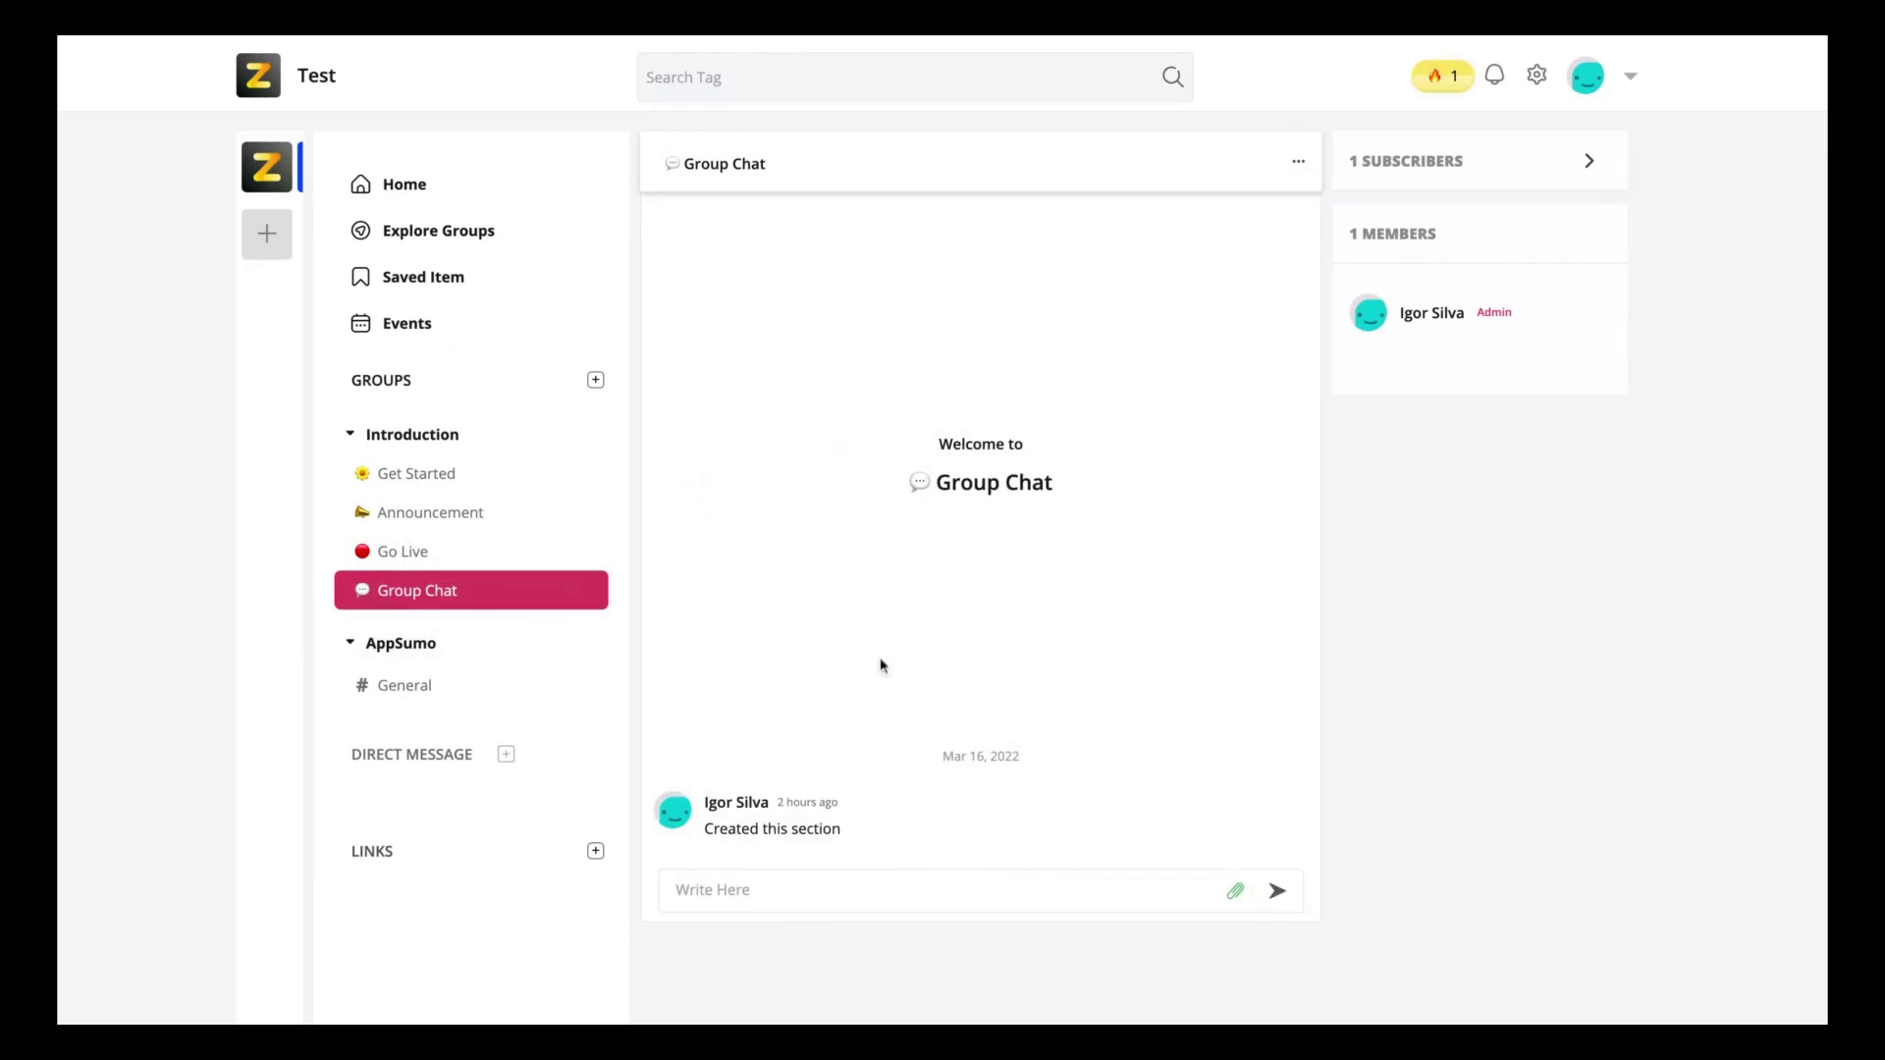
click(747, 903)
text(H)
key(BackSpace)
text(Hello)
key(Return)
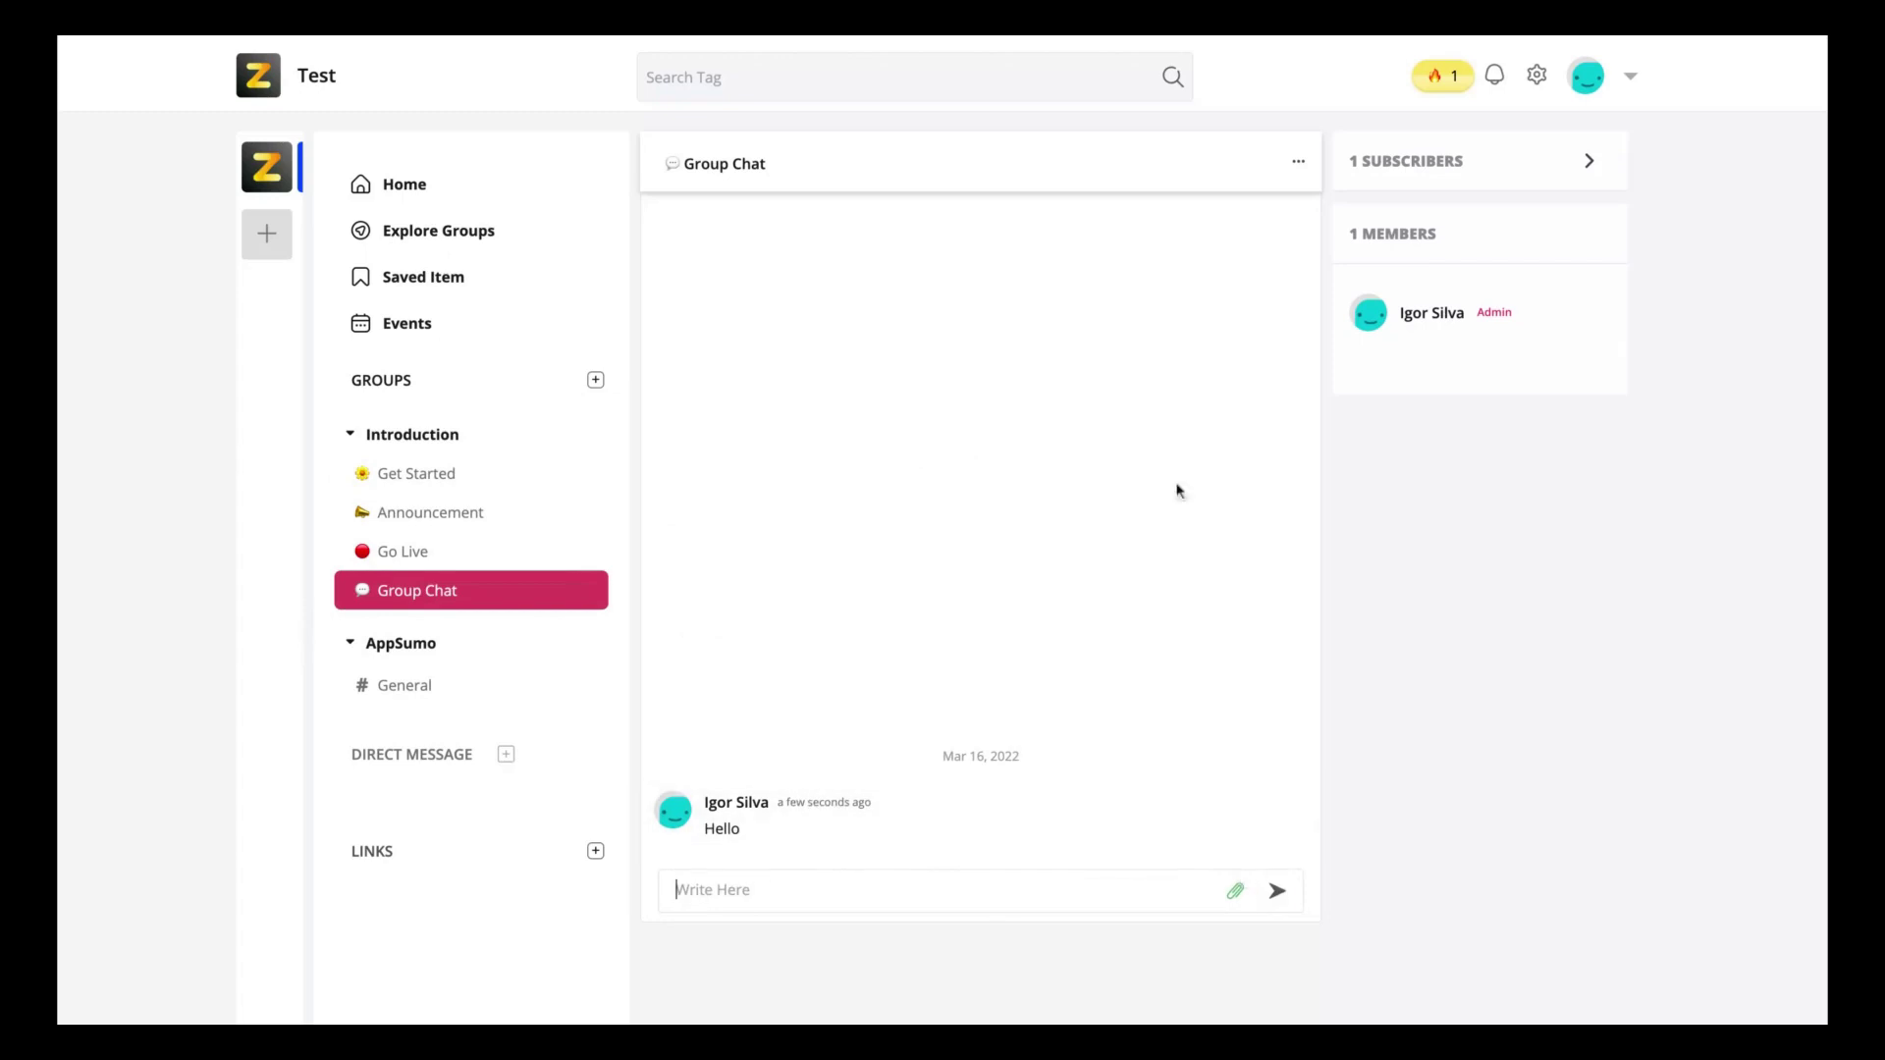